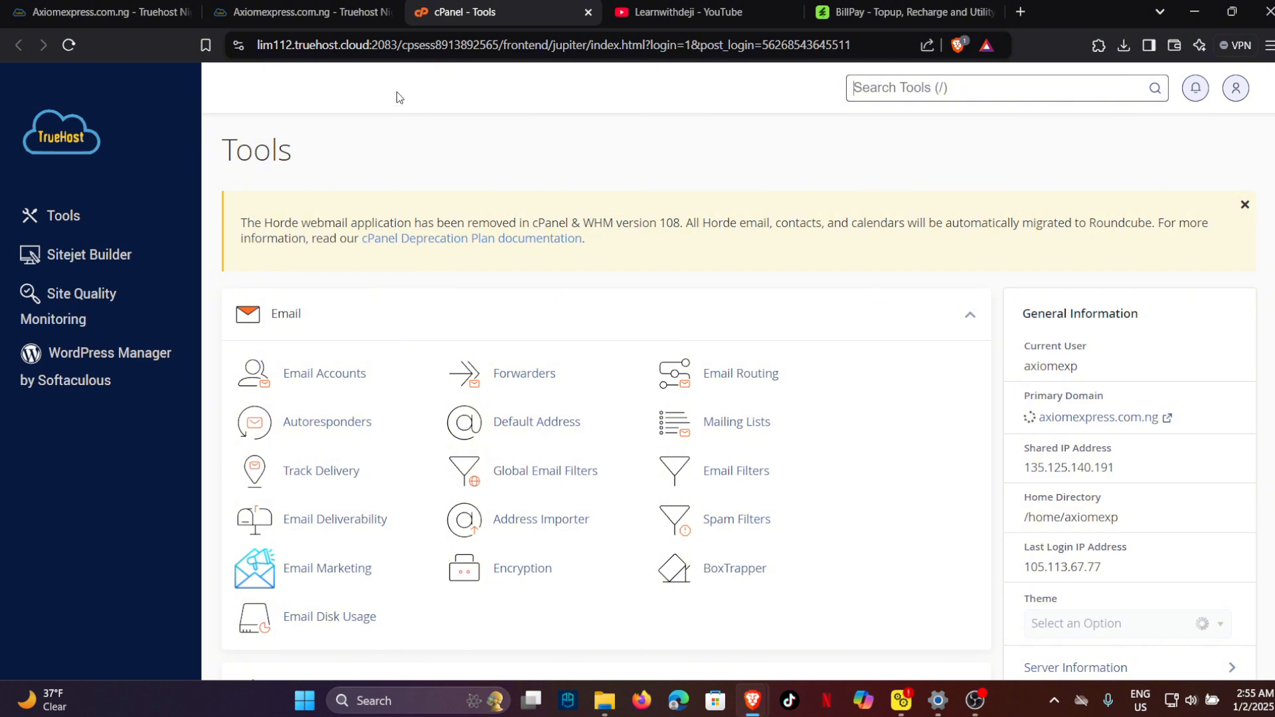
Scroll down to the Databases section and launch MySQL Database Wizard.
scroll(541, 318, down, 15)
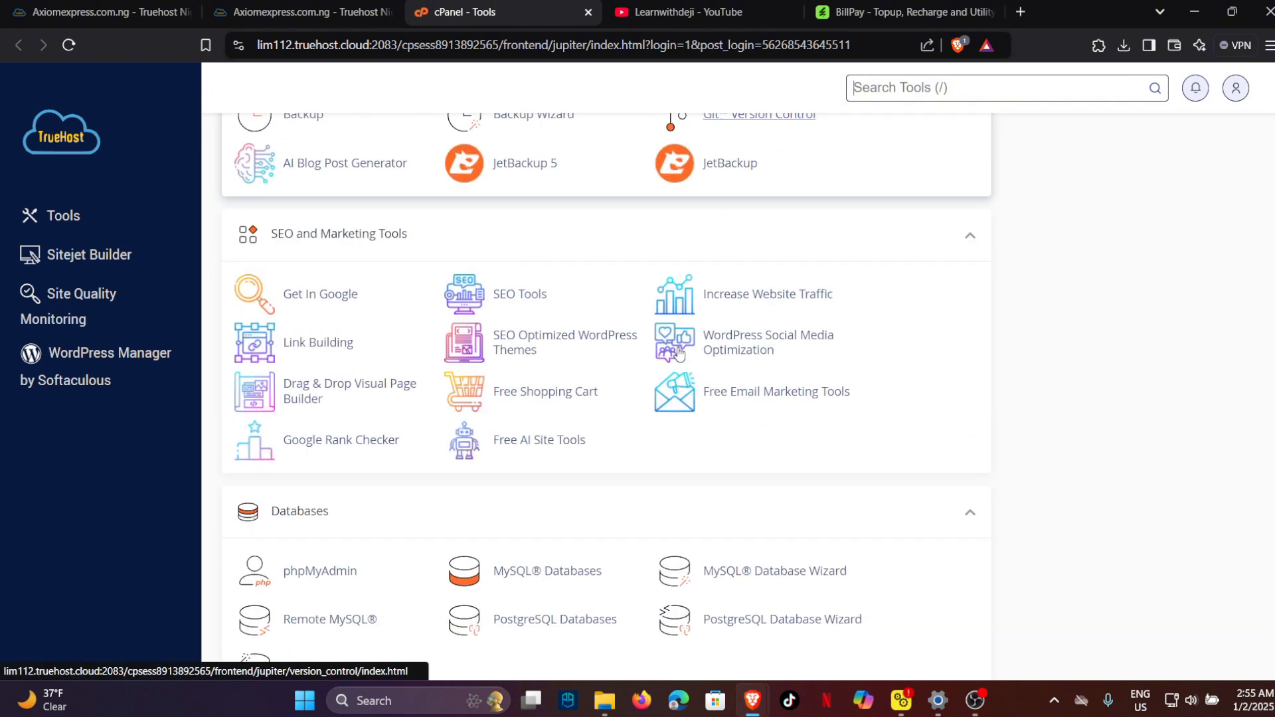
scroll(678, 353, down, 4)
click(753, 317)
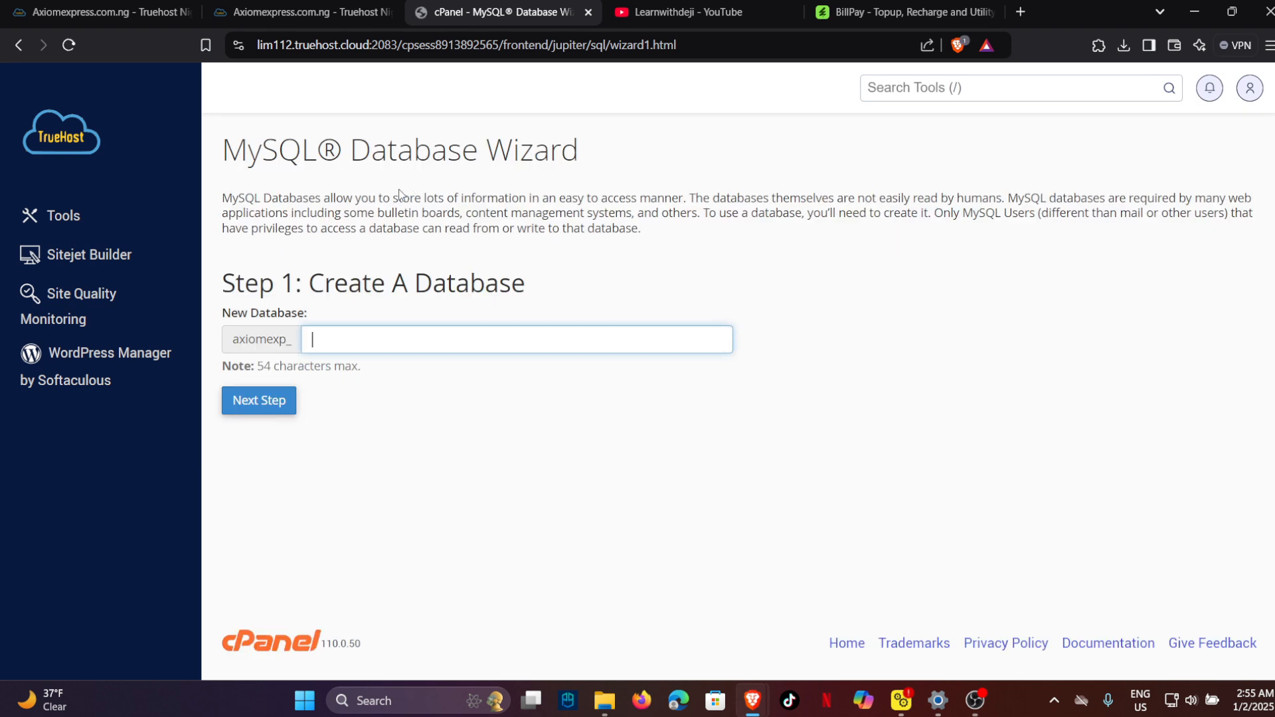
Create the billspay database and enter billspay as the new user's name.
text(bills)
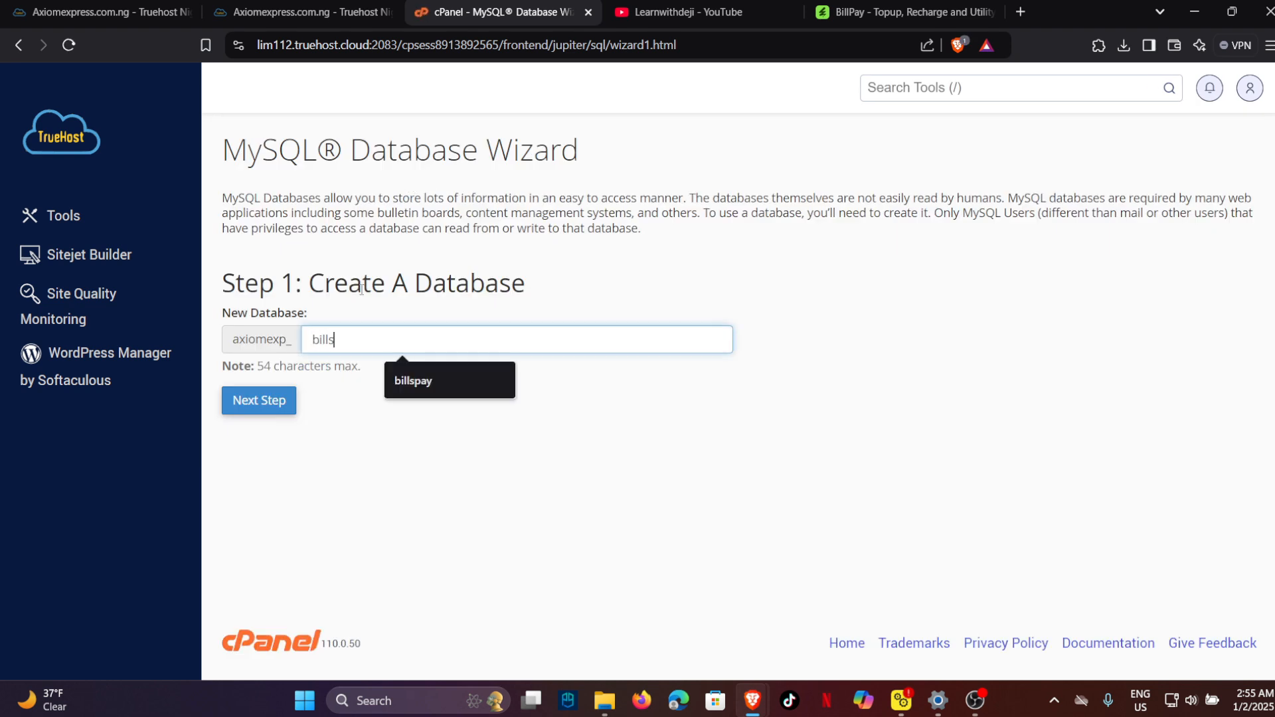
text(pay)
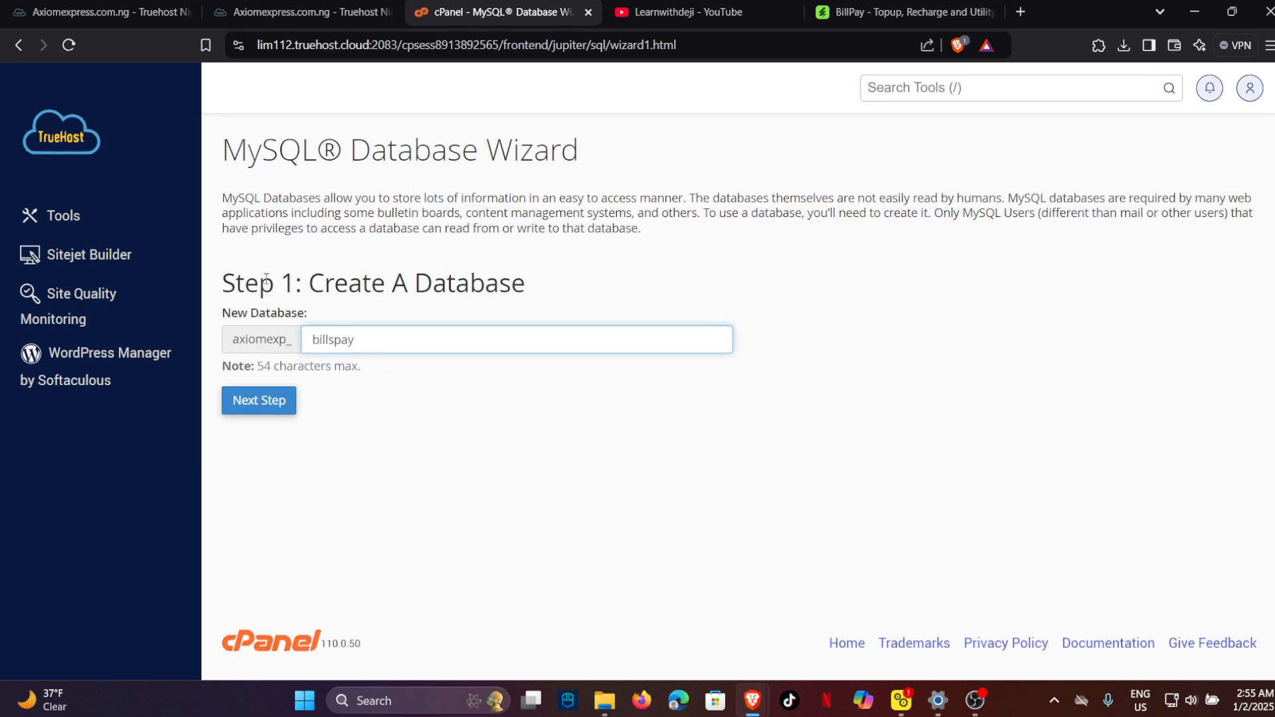
click(271, 399)
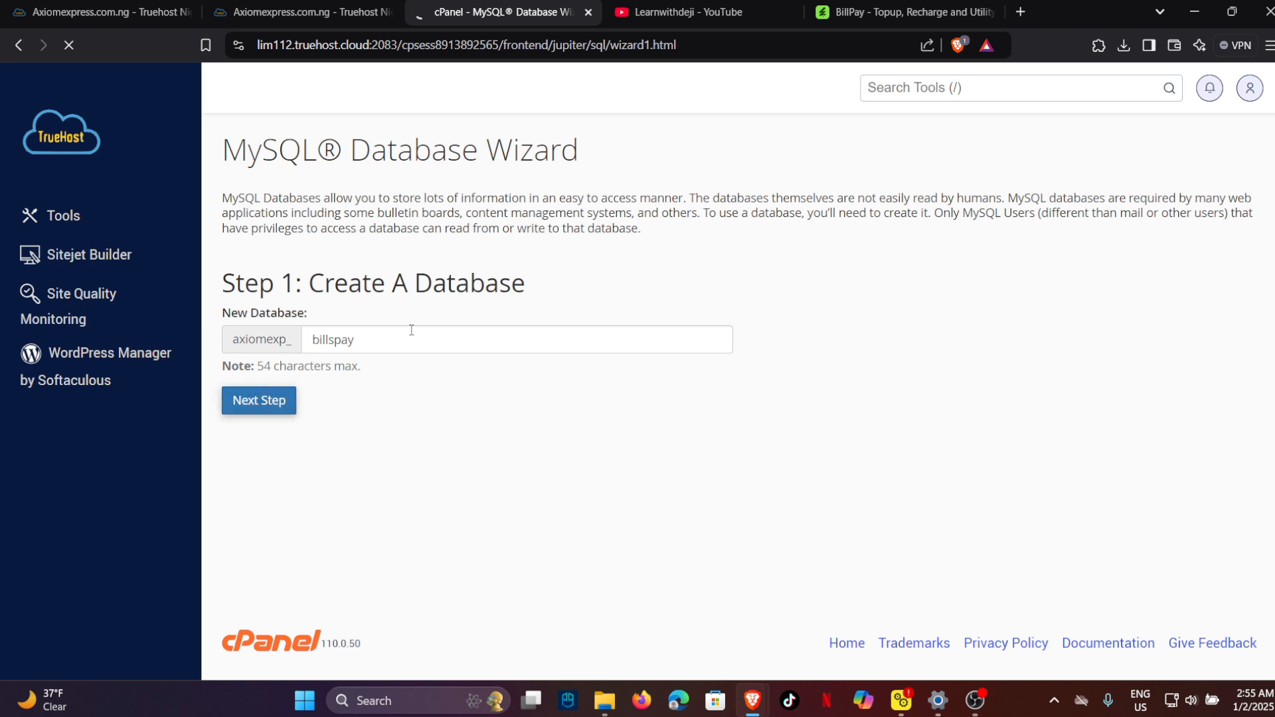
text(bil)
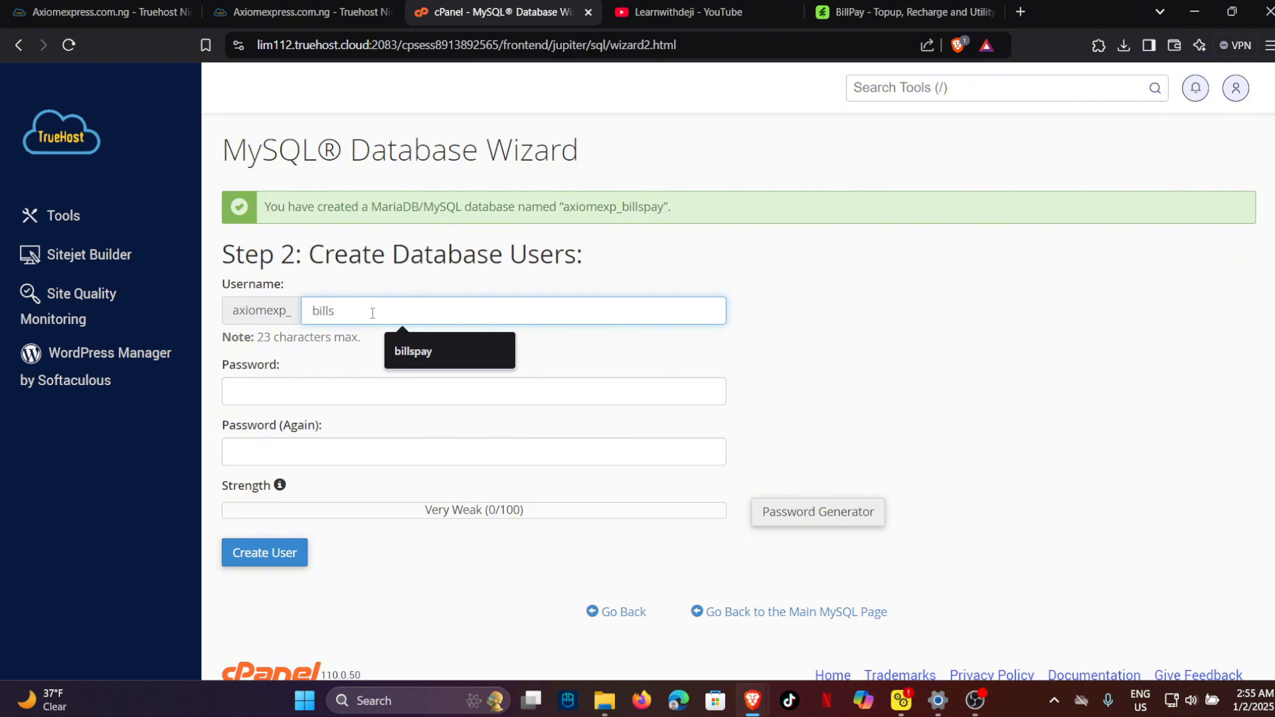
text(ls)
key(ctrl+a)
key(BackSpace)
text(dailyup2_billspay)
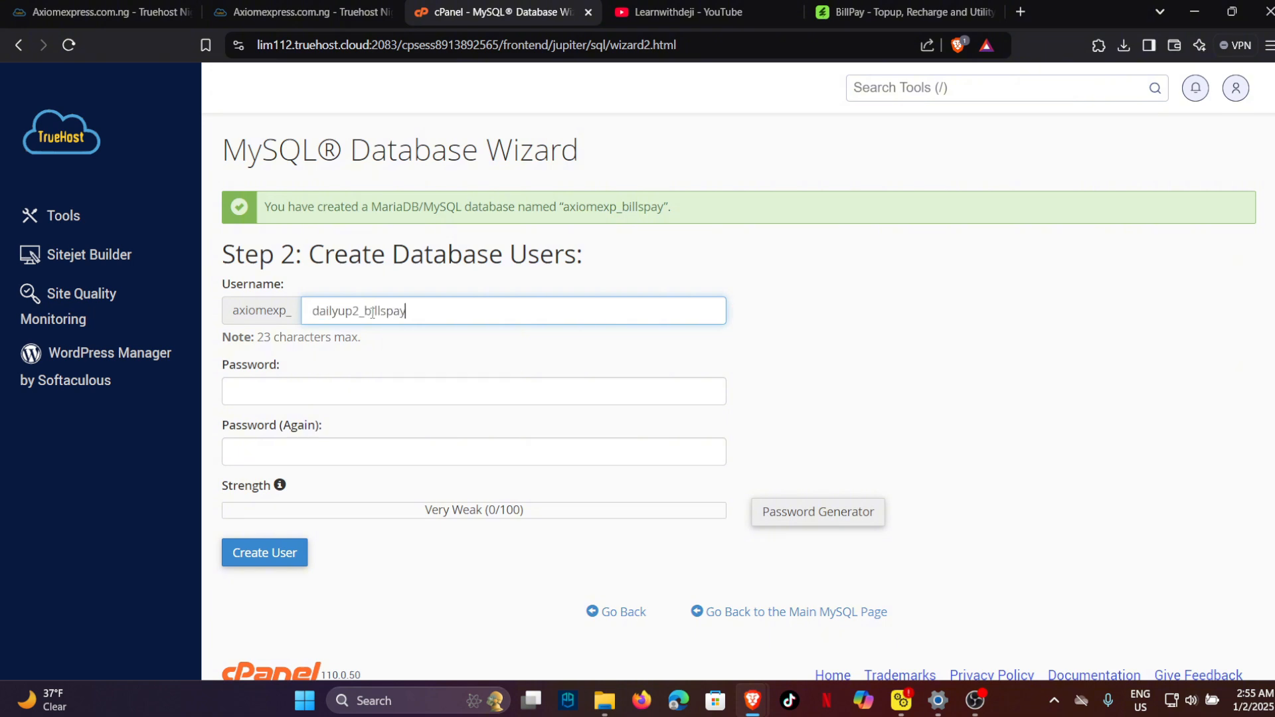
key(ctrl+a)
key(BackSpace)
text(b)
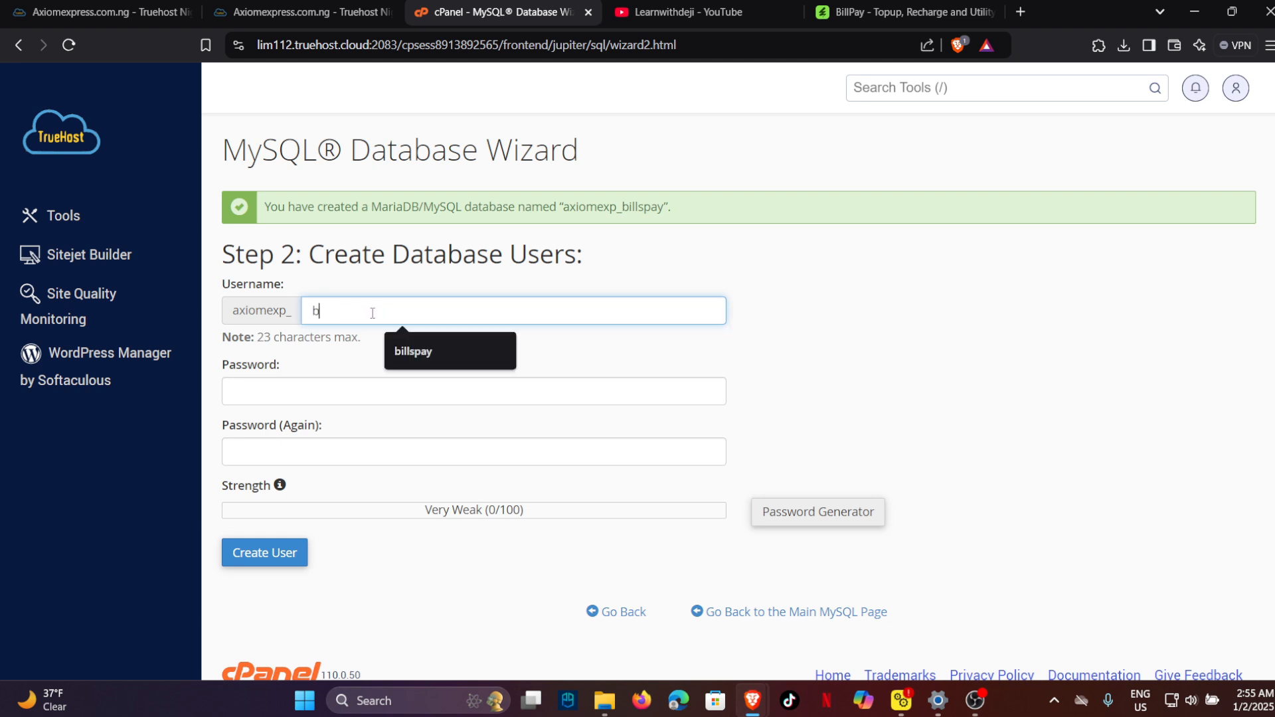
text(ills)
key(Down)
key(Return)
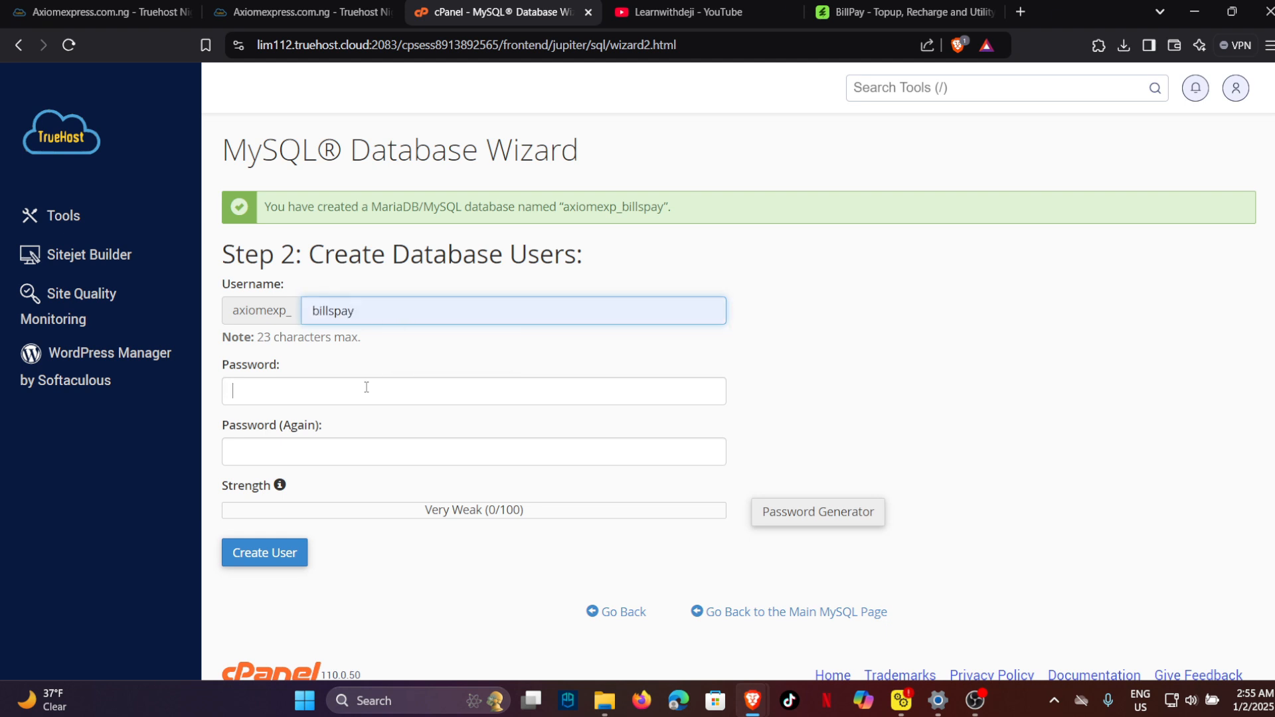
Enter and confirm the user's password, then create the billspay database user.
click(365, 386)
text(aaaaaaa)
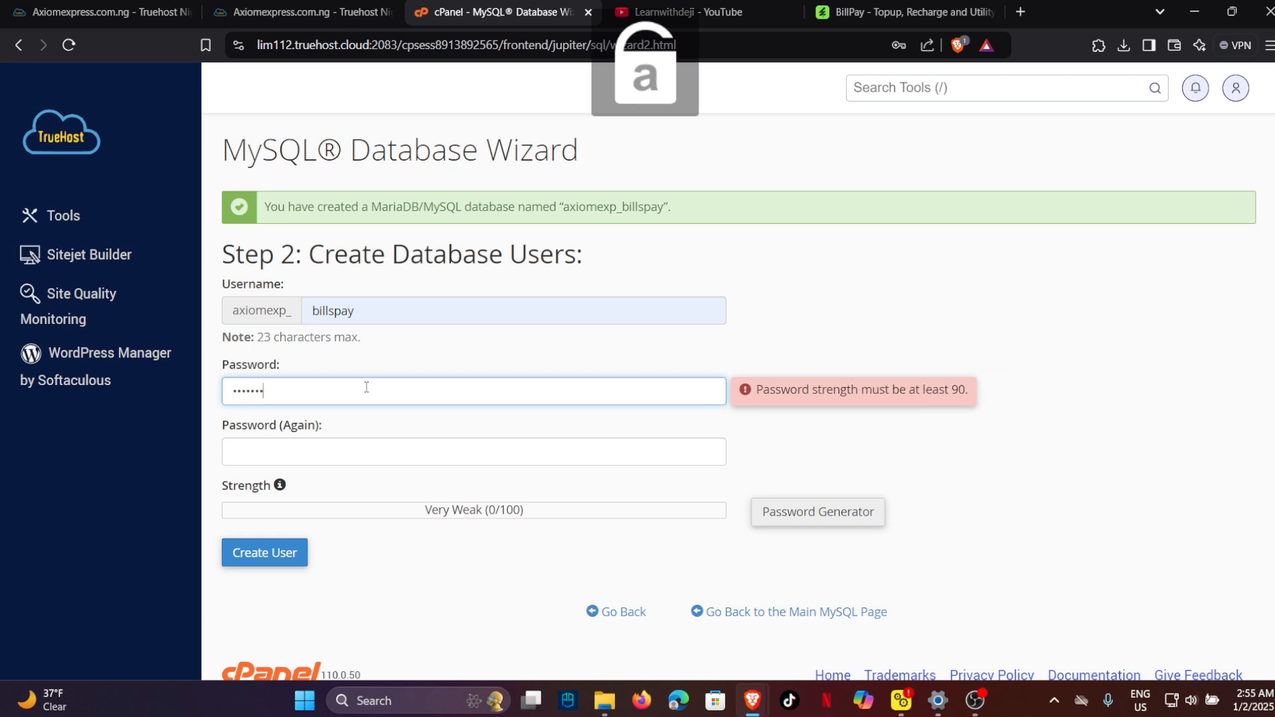
click(334, 450)
key(Caps_Lock)
text(A)
key(Caps_Lock)
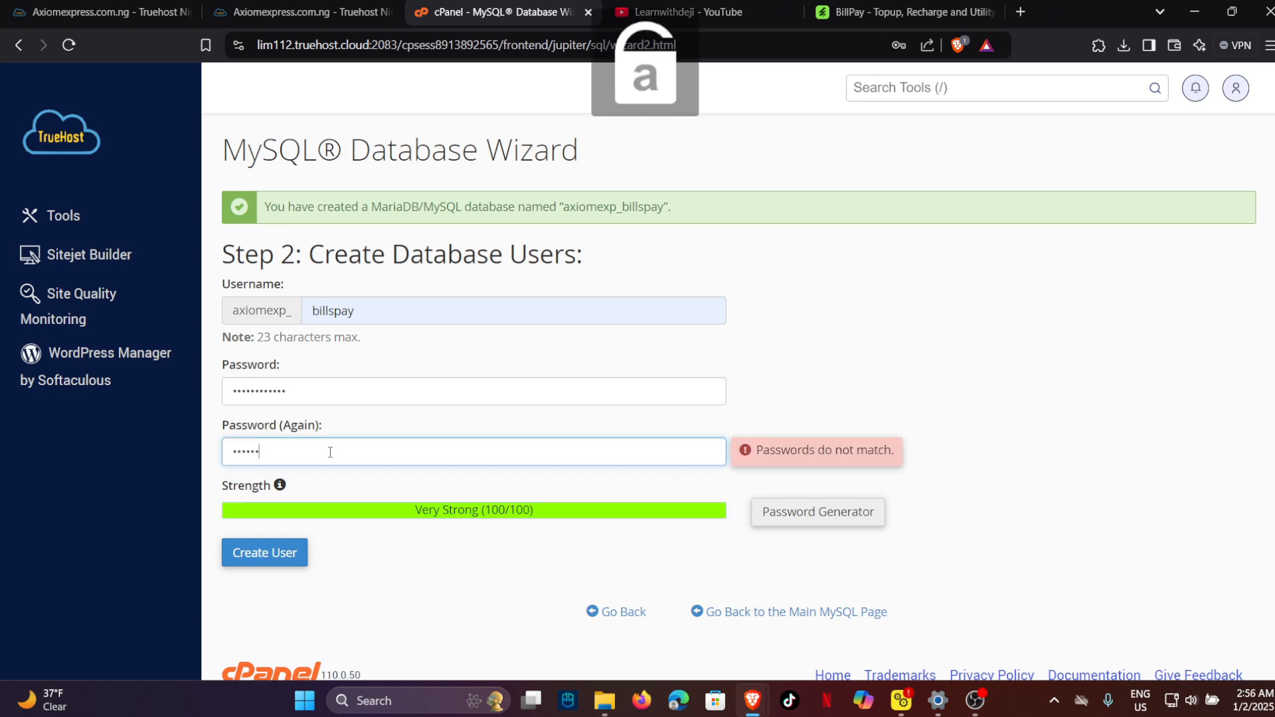
text(aaa)
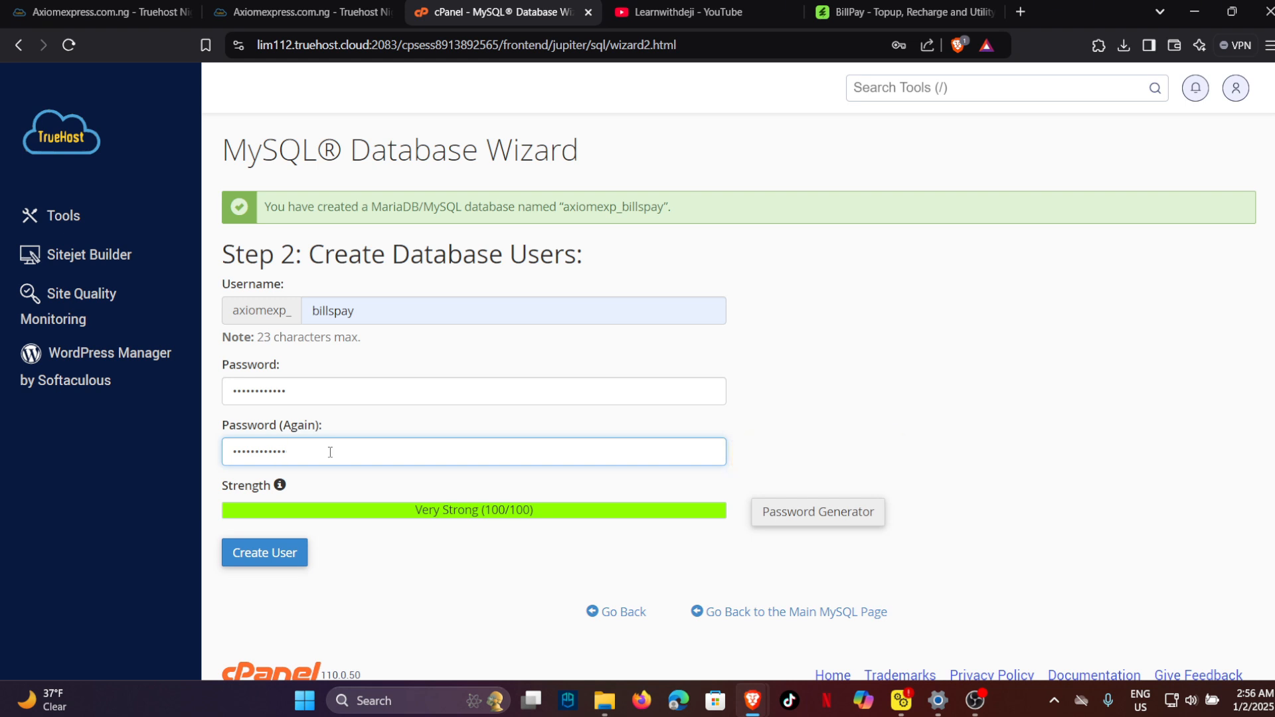
click(287, 561)
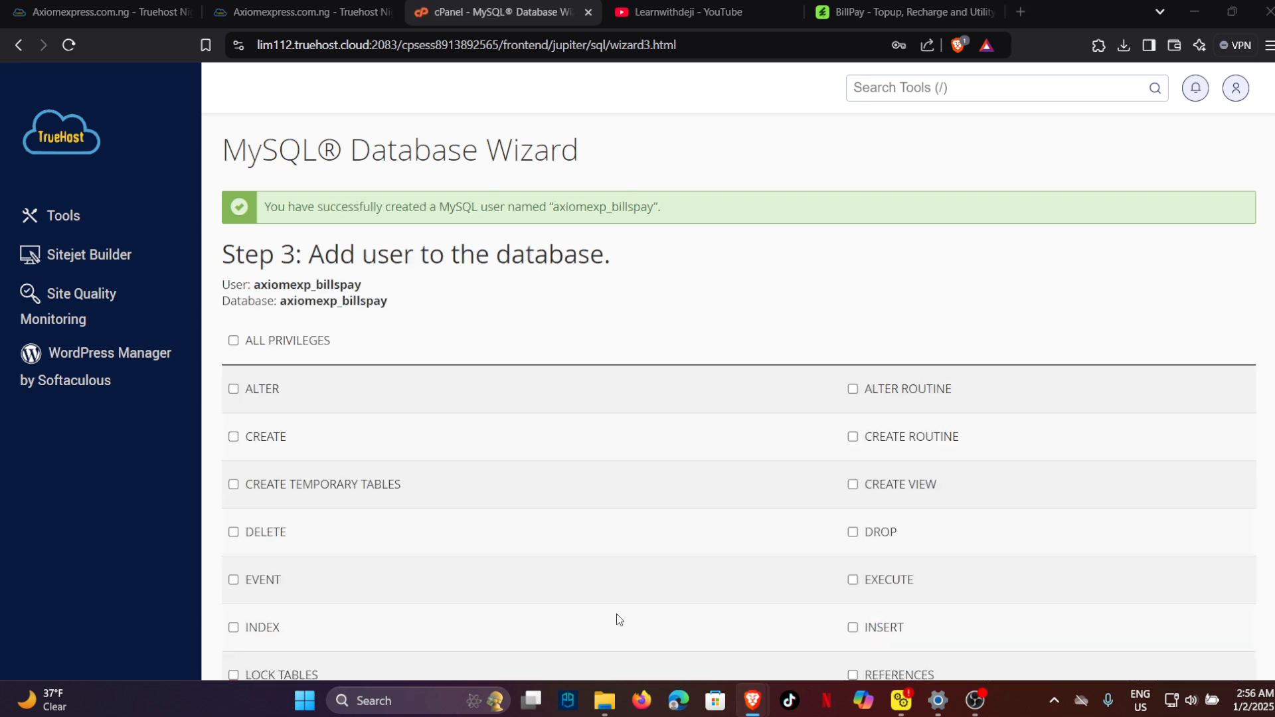
Grant axiomexp_billspay ALL PRIVILEGES on database axiomexp_billspay and save the changes.
click(238, 347)
scroll(392, 385, down, 5)
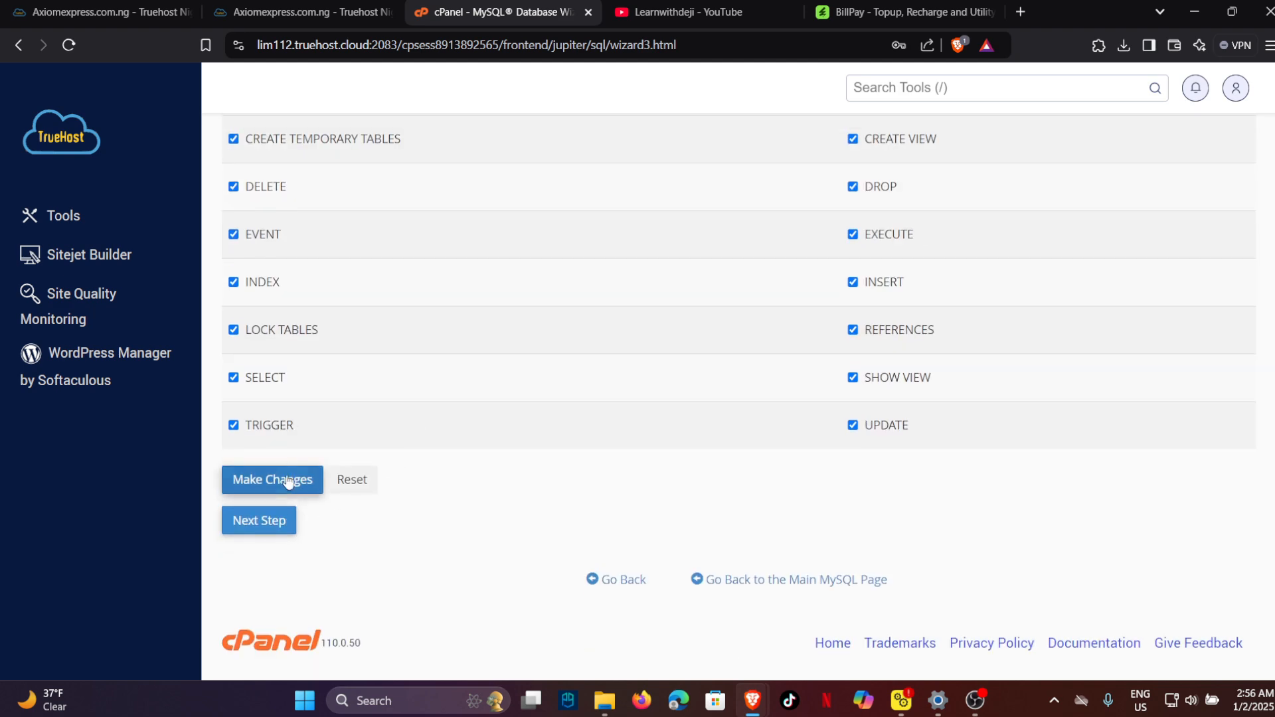
scroll(392, 407, up, 3)
scroll(390, 420, down, 3)
click(280, 479)
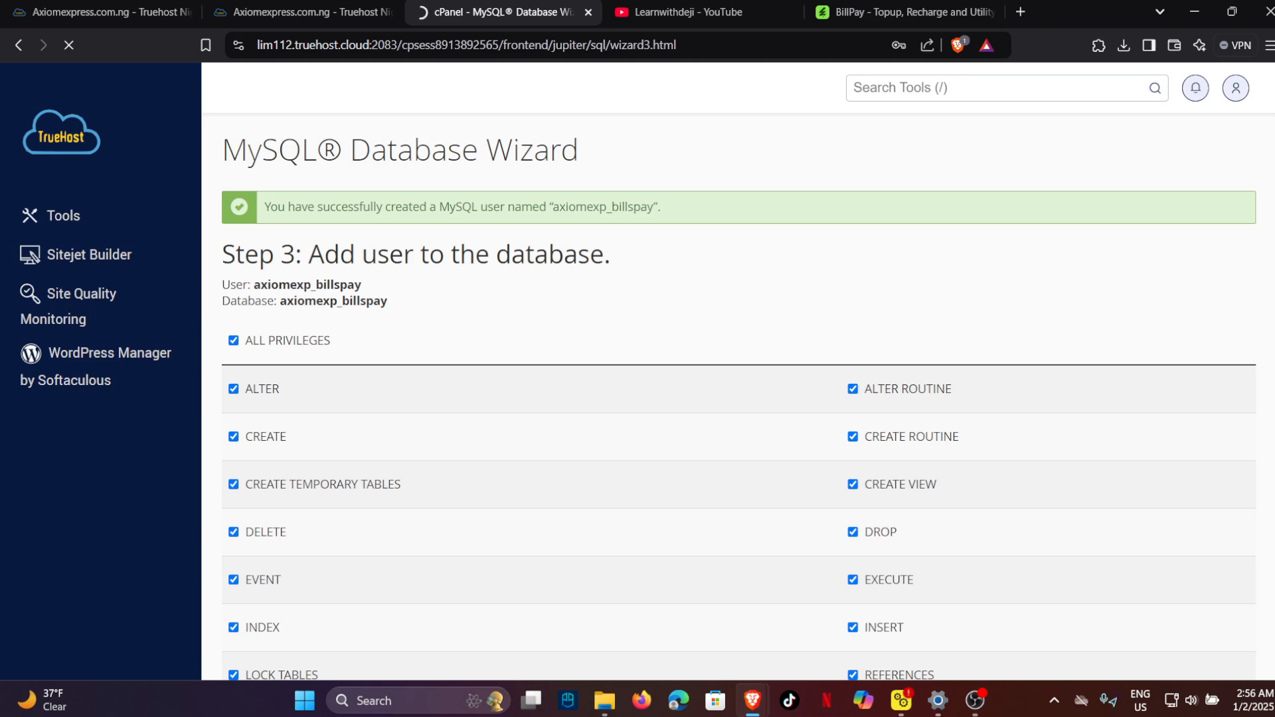
Check BillPay's server requirements (PHP 8.1, MySQL 5.7+) on its product page, then return to cPanel.
click(904, 11)
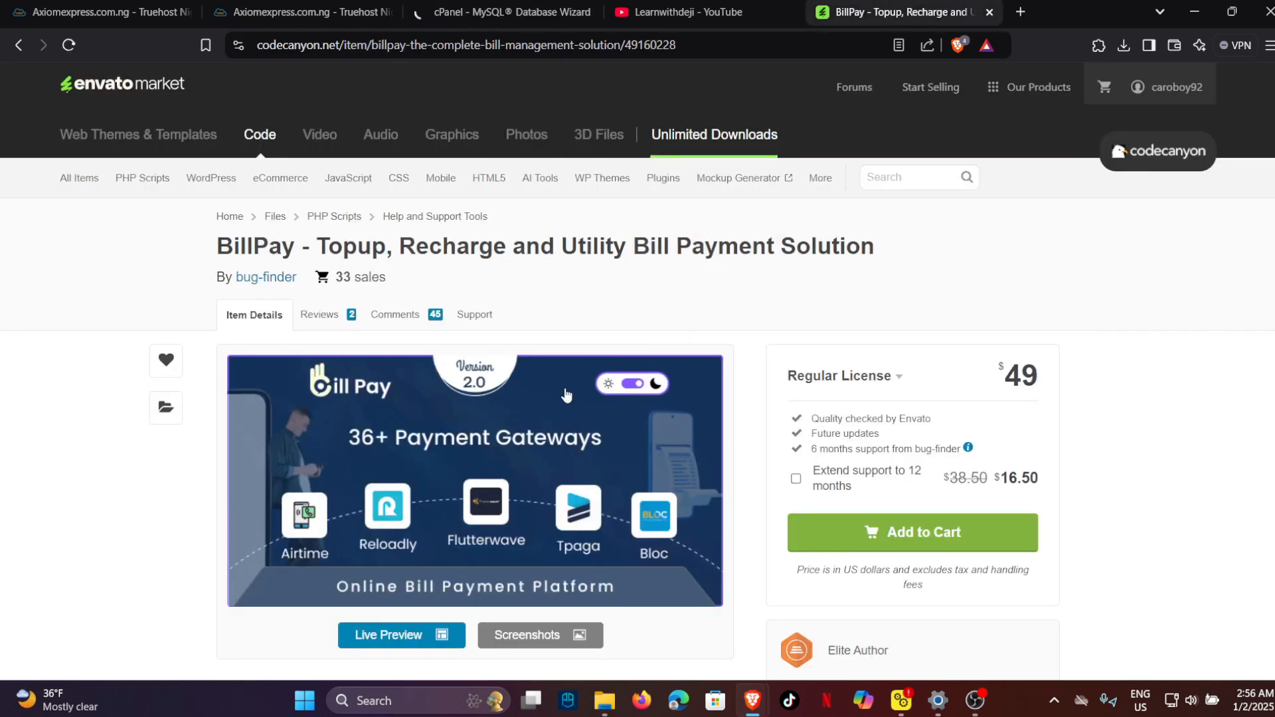
scroll(465, 342, down, 15)
scroll(465, 342, down, 20)
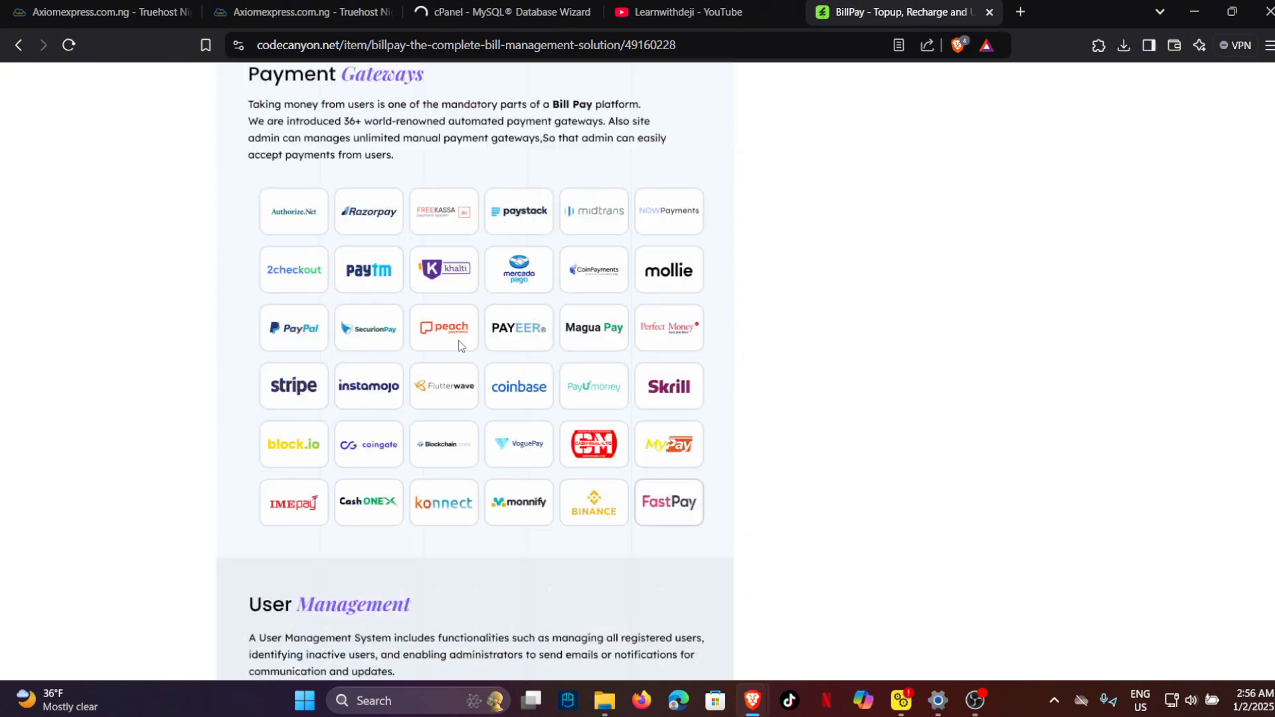
scroll(449, 350, down, 20)
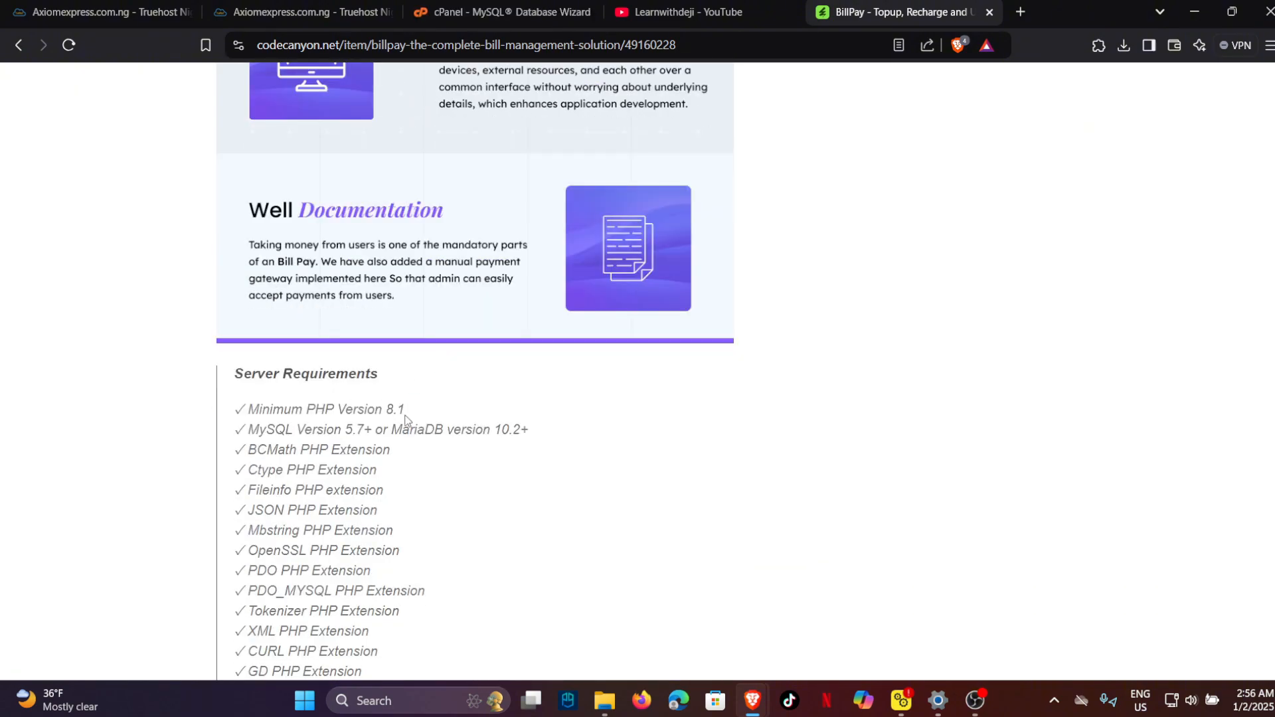
key(ctrl+shift+Tab)
key(ctrl+shift+Tab)
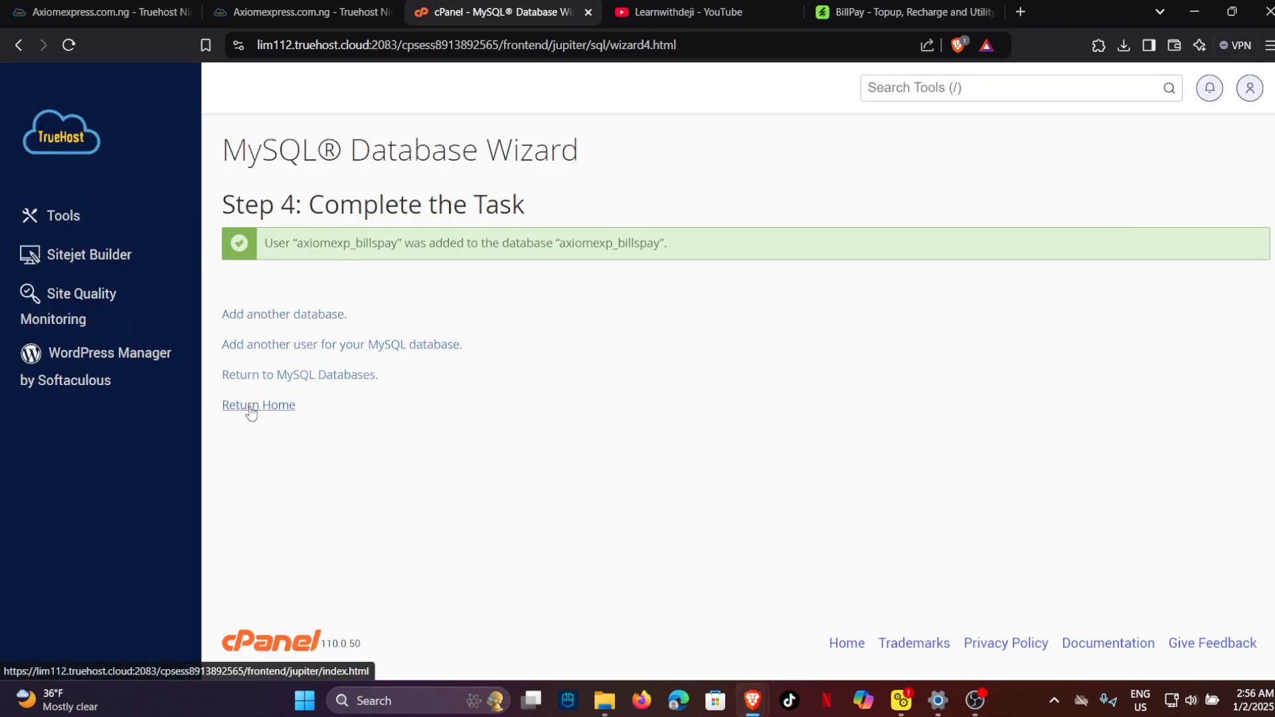
Copy the axiomexp_billspay database name from the wizard.
double_click(562, 242)
right_click(619, 241)
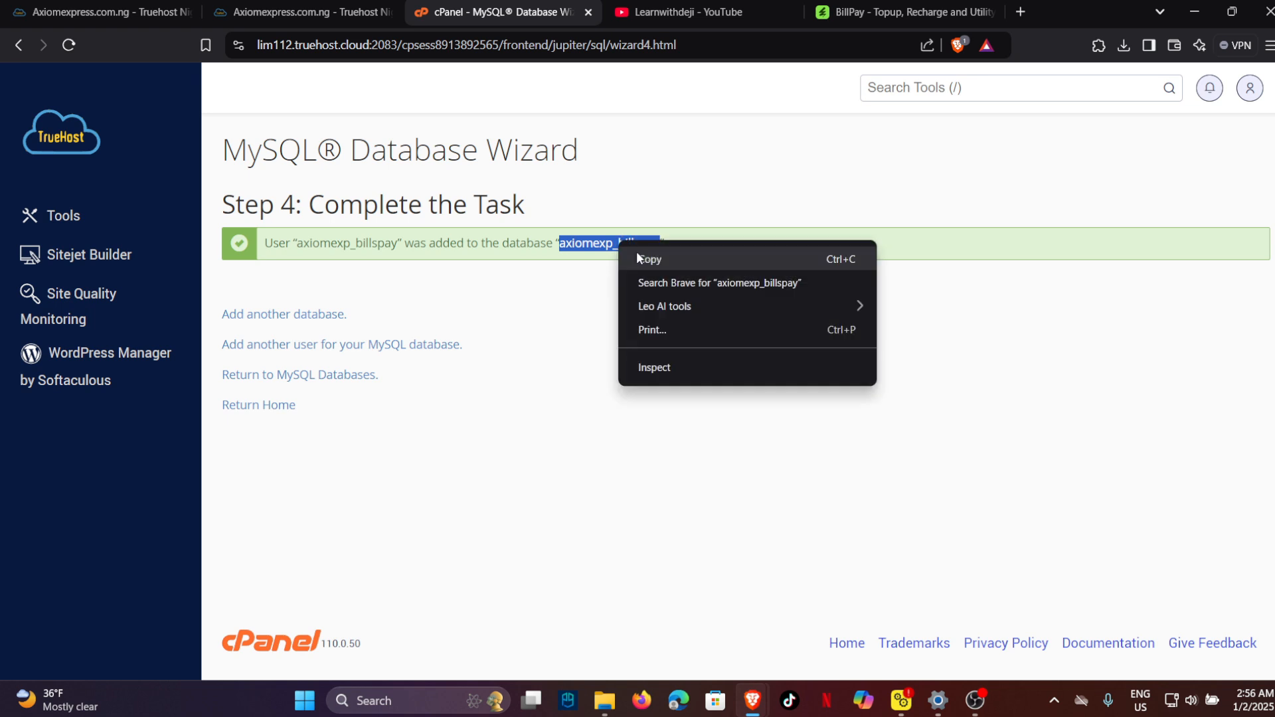
click(644, 259)
Return to the cPanel home page and open Domains in a new tab.
click(261, 407)
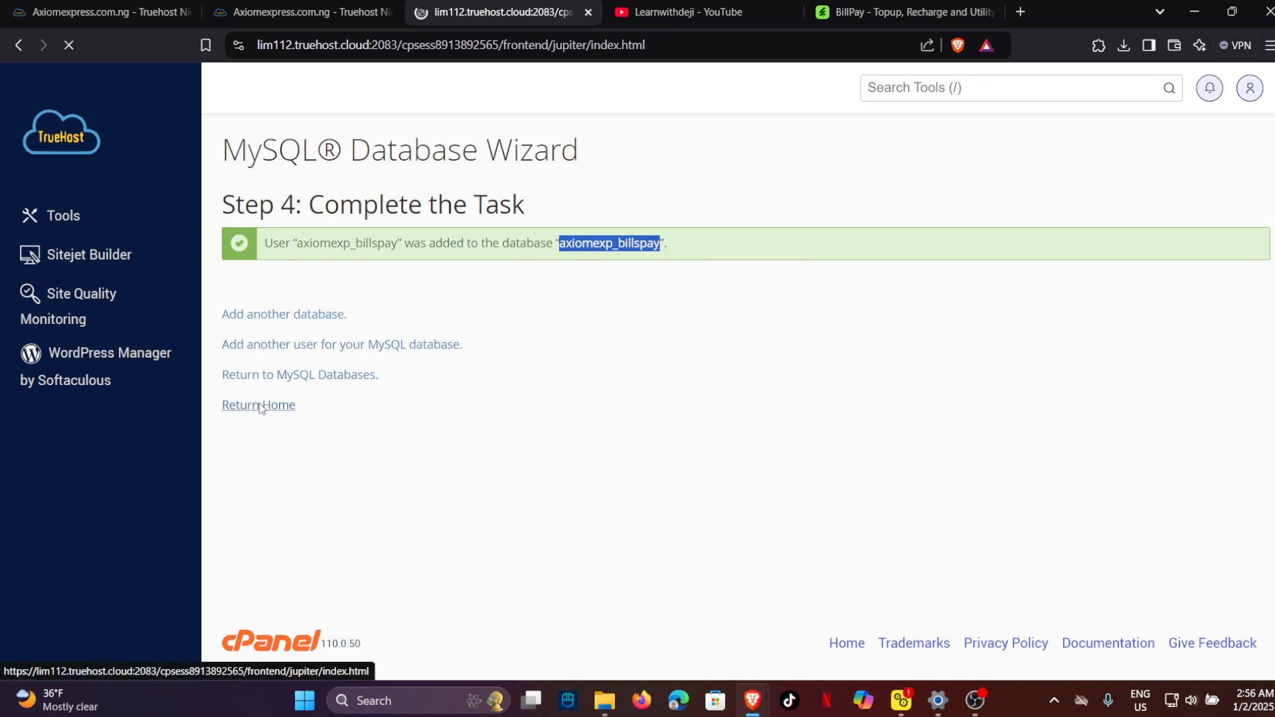
scroll(431, 349, down, 15)
scroll(429, 350, down, 8)
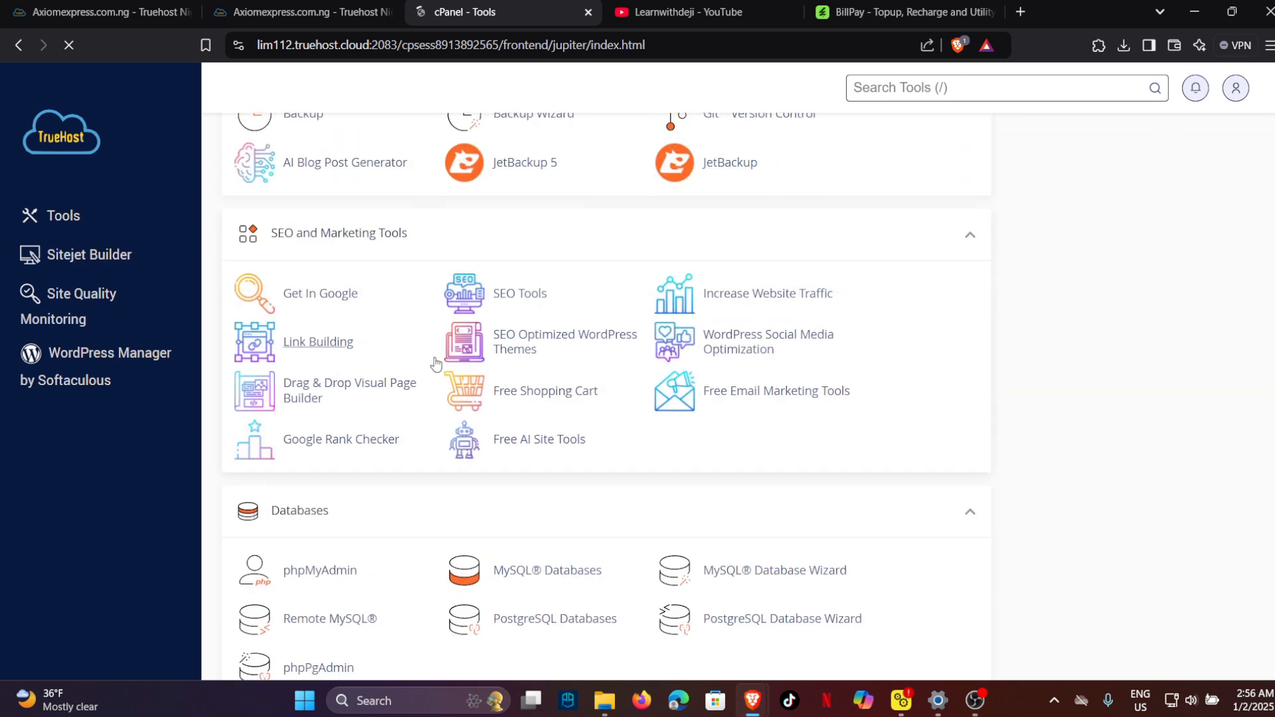
right_click(702, 383)
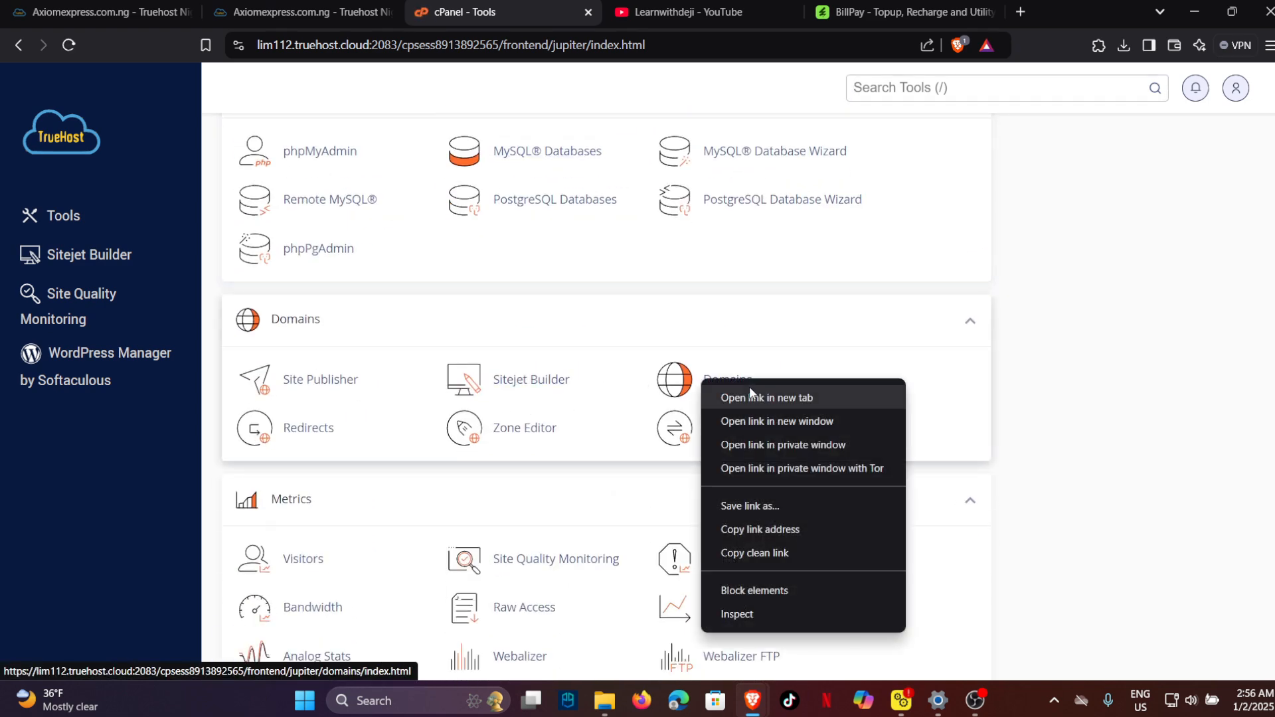
click(749, 386)
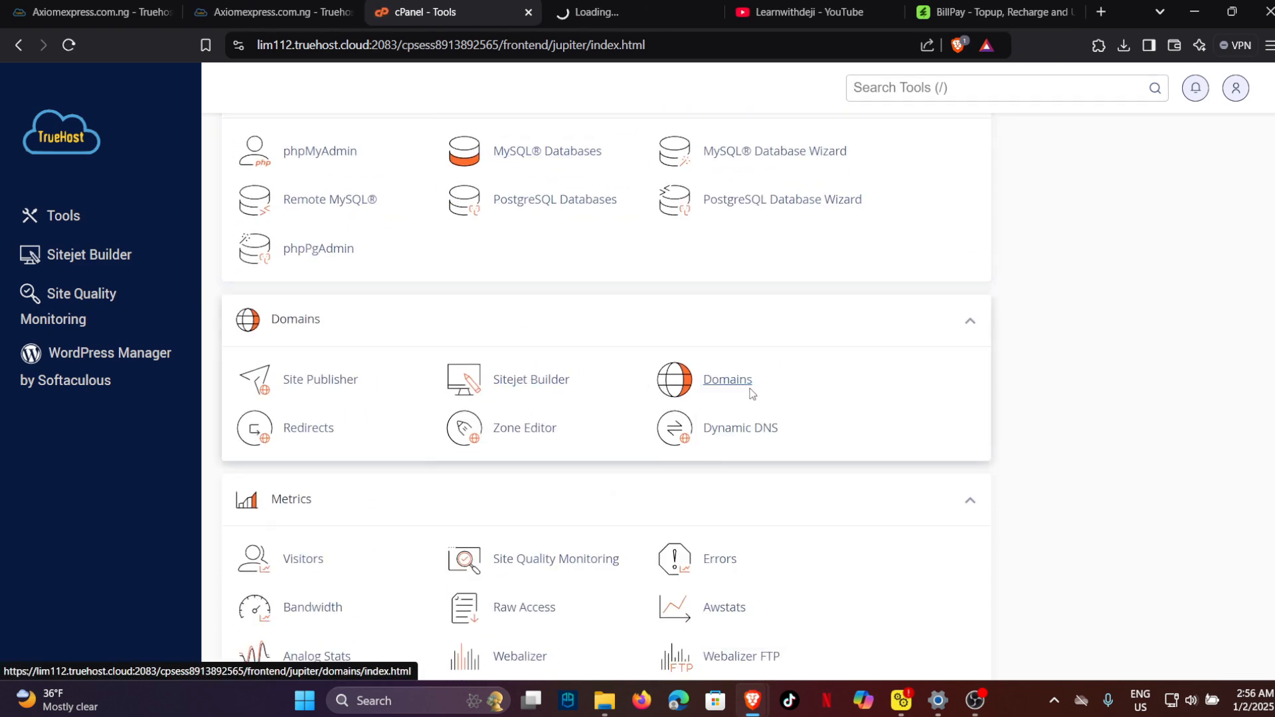
From the Domains list, open hostel.axiomexpress.com.ng in a new tab.
click(638, 10)
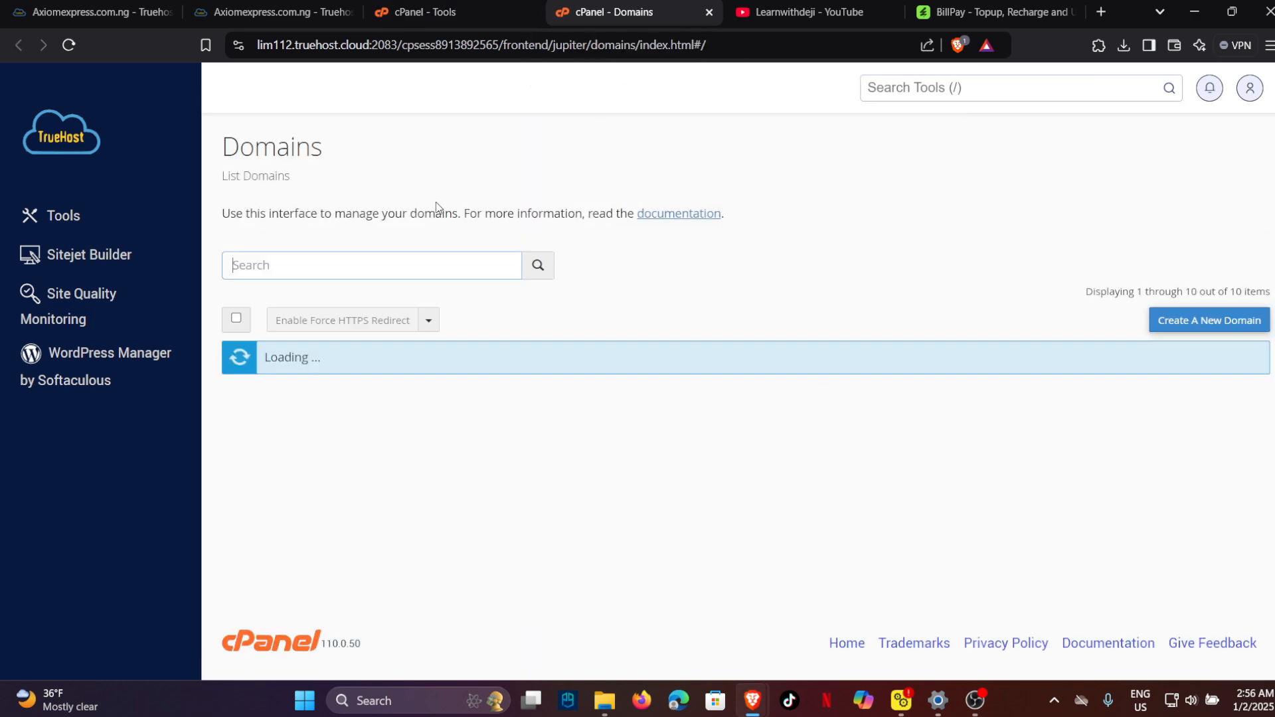
scroll(425, 259, down, 3)
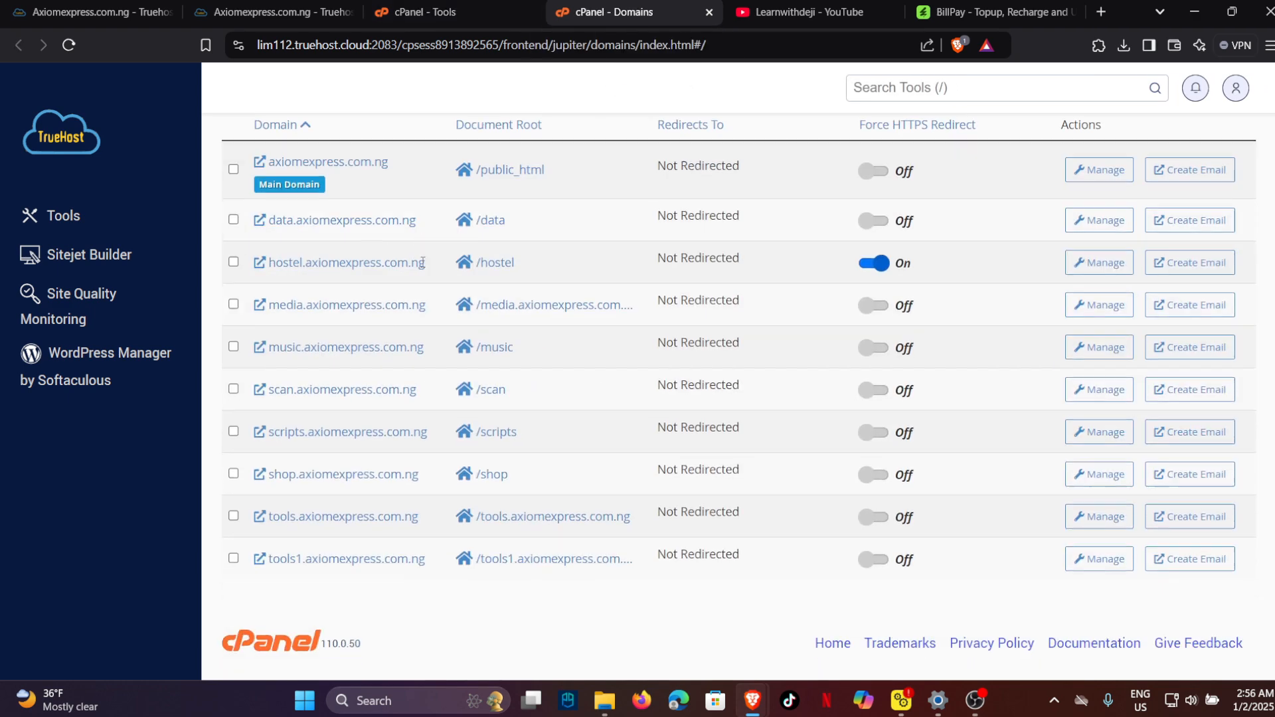
right_click(346, 271)
click(358, 295)
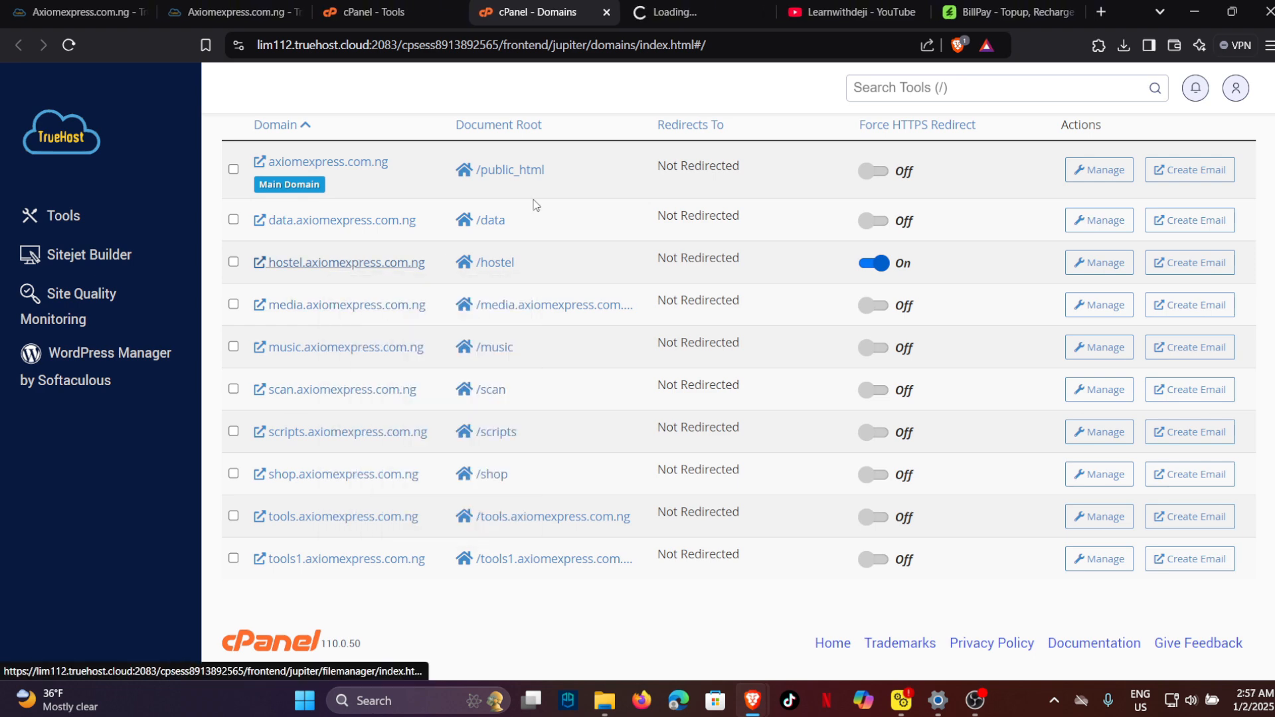
Browse the hostel site's public/upload folder, then open data.axiomexpress.com.ng from the Domains list.
click(679, 4)
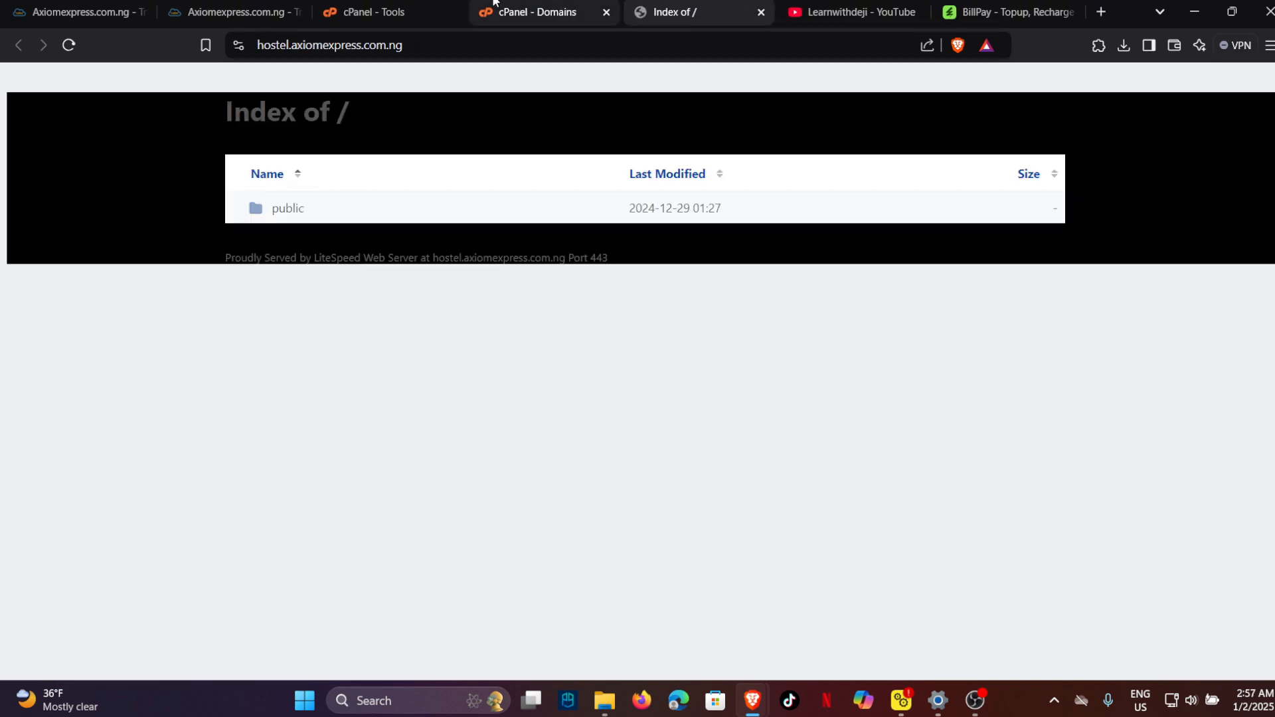
click(298, 212)
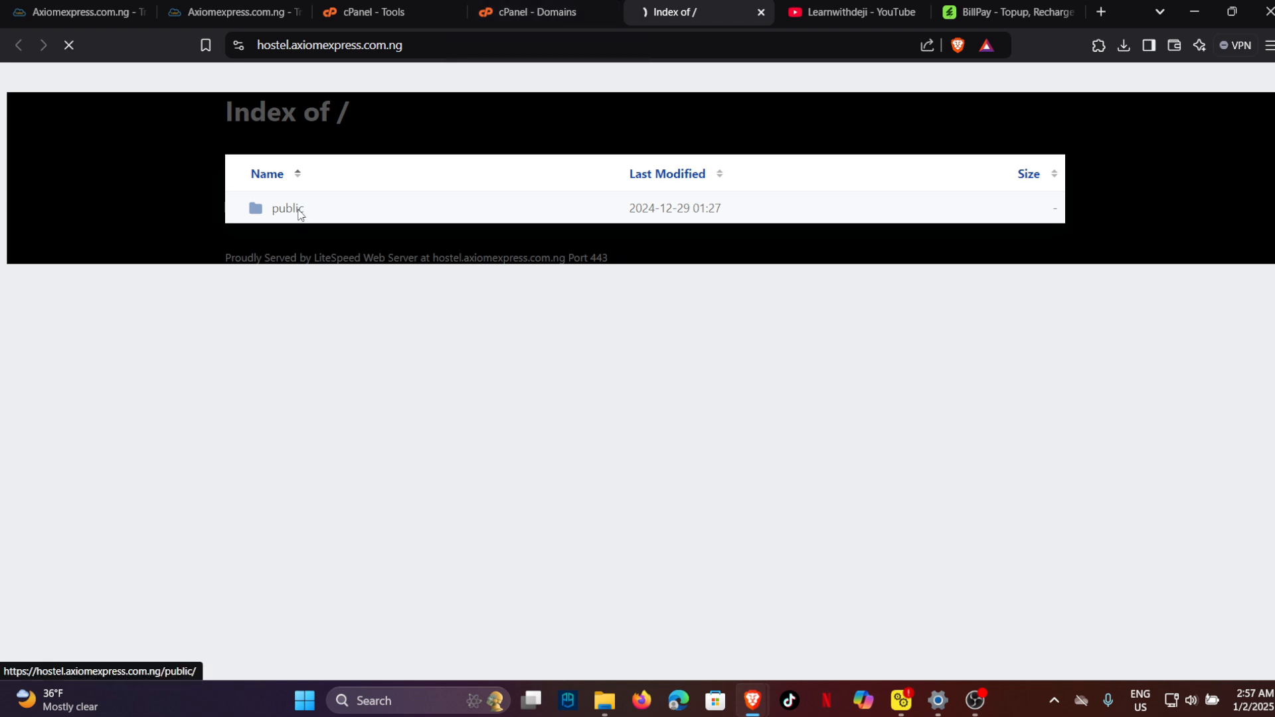
click(292, 240)
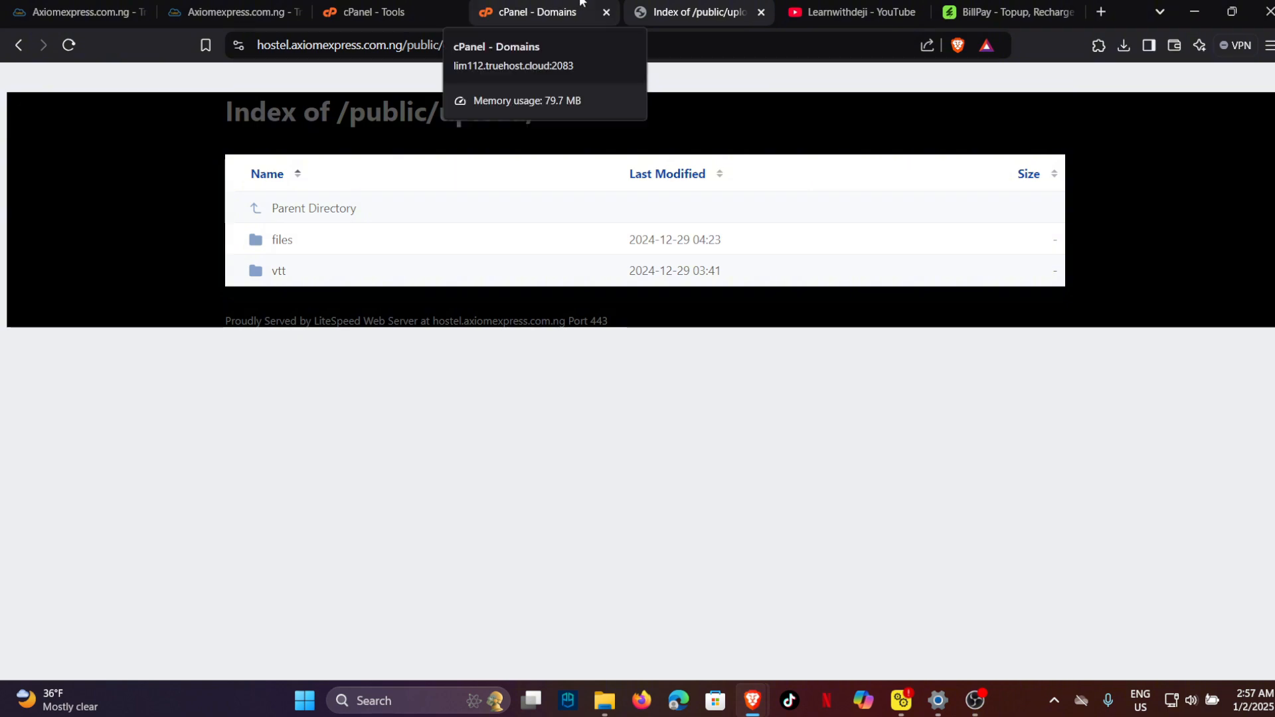
click(518, 12)
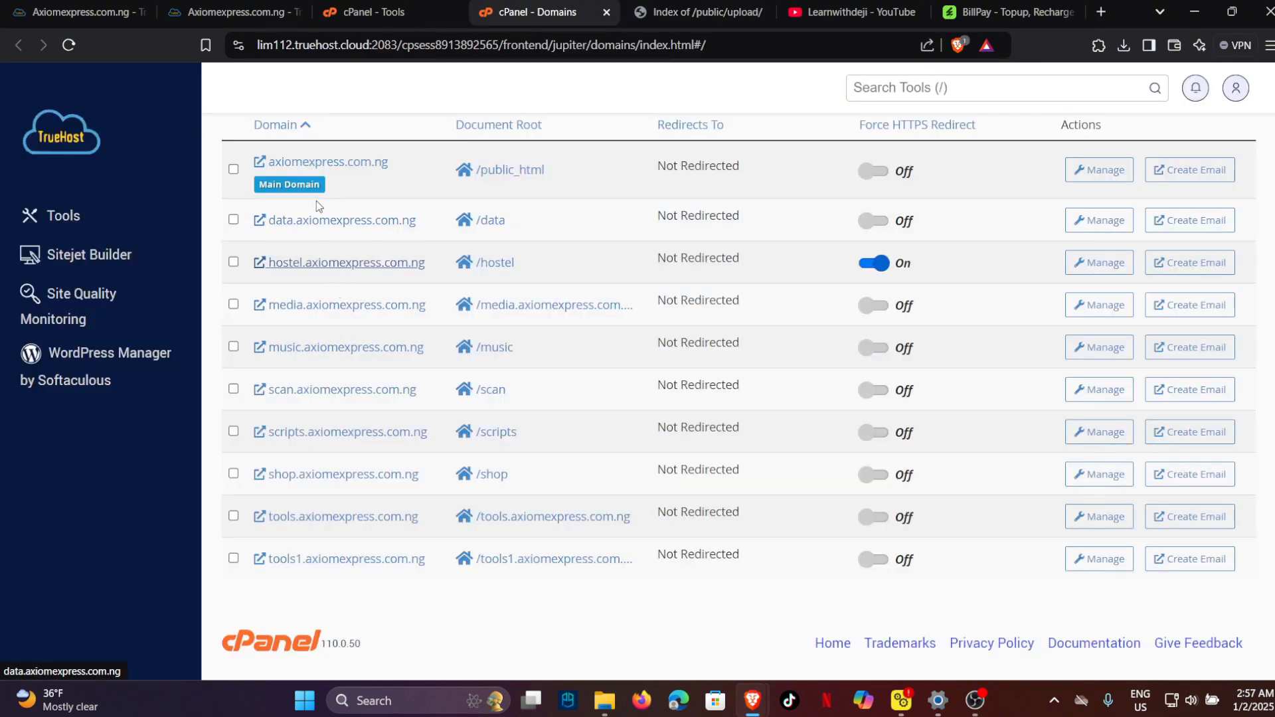
click(309, 221)
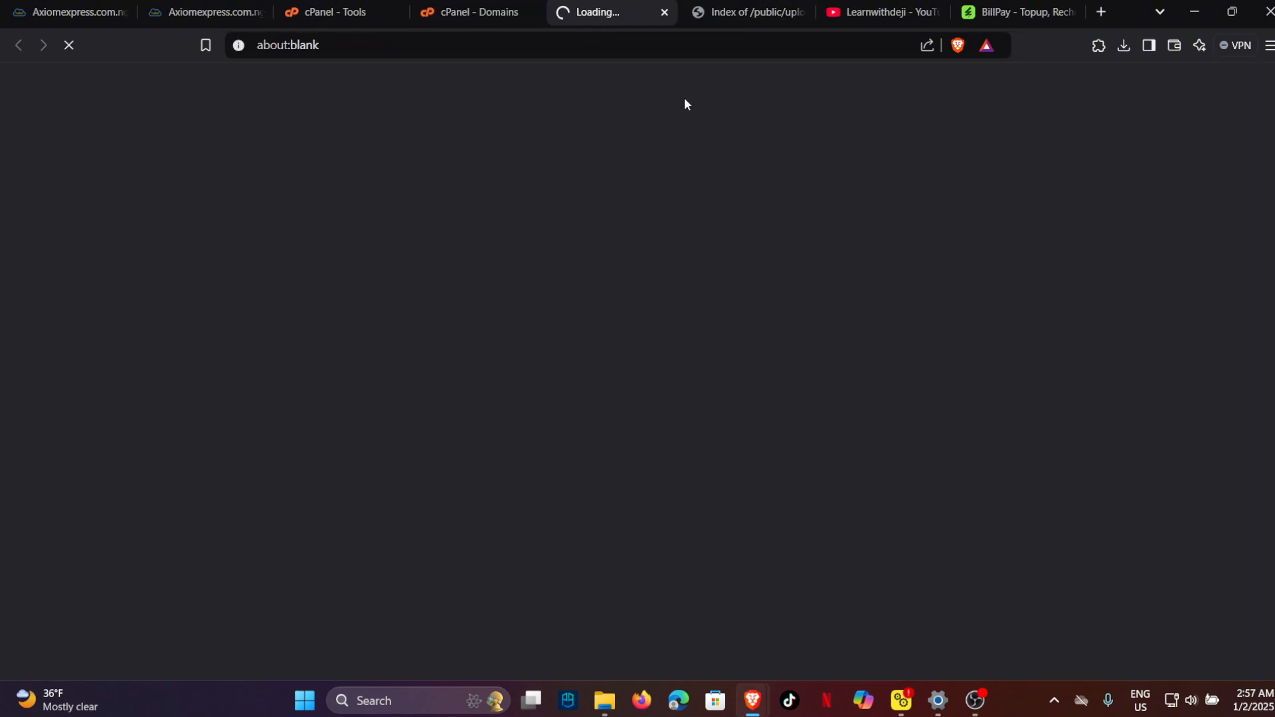
Close the stale directory-listing tab, view the data.axiomexpress.com.ng home page, and return to cPanel.
click(779, 17)
click(800, 12)
click(627, 8)
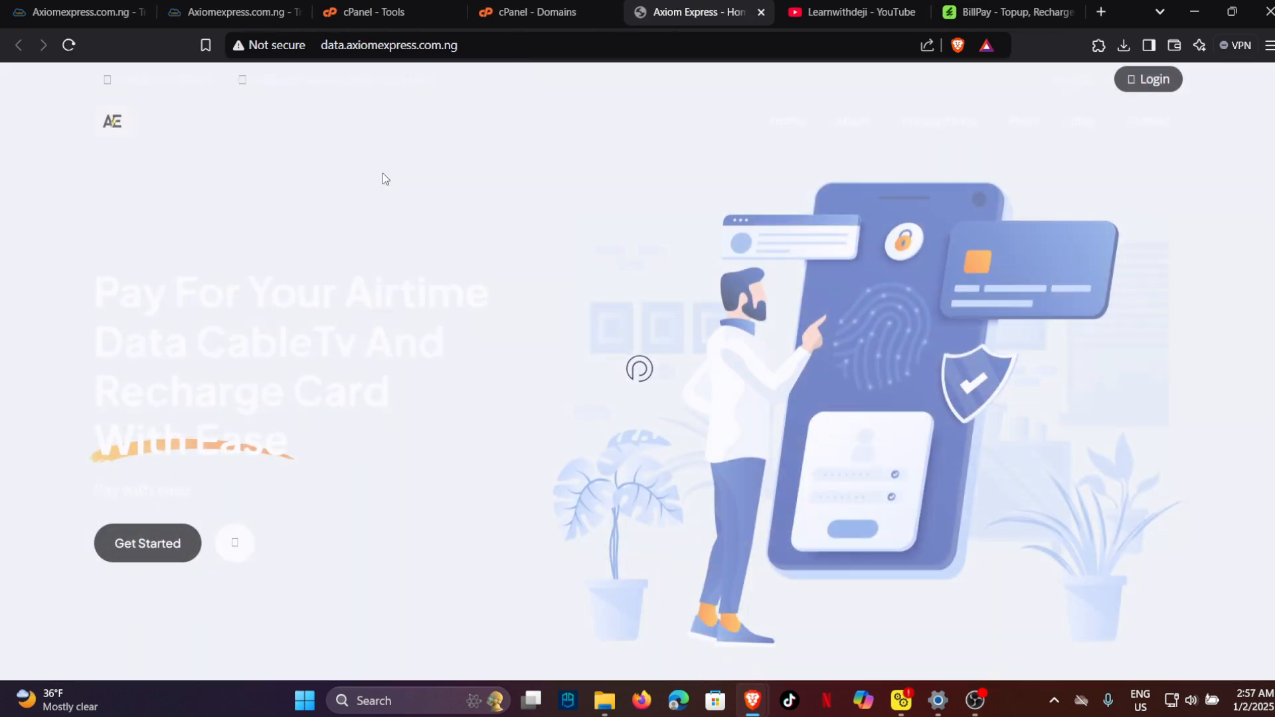
scroll(465, 350, down, 10)
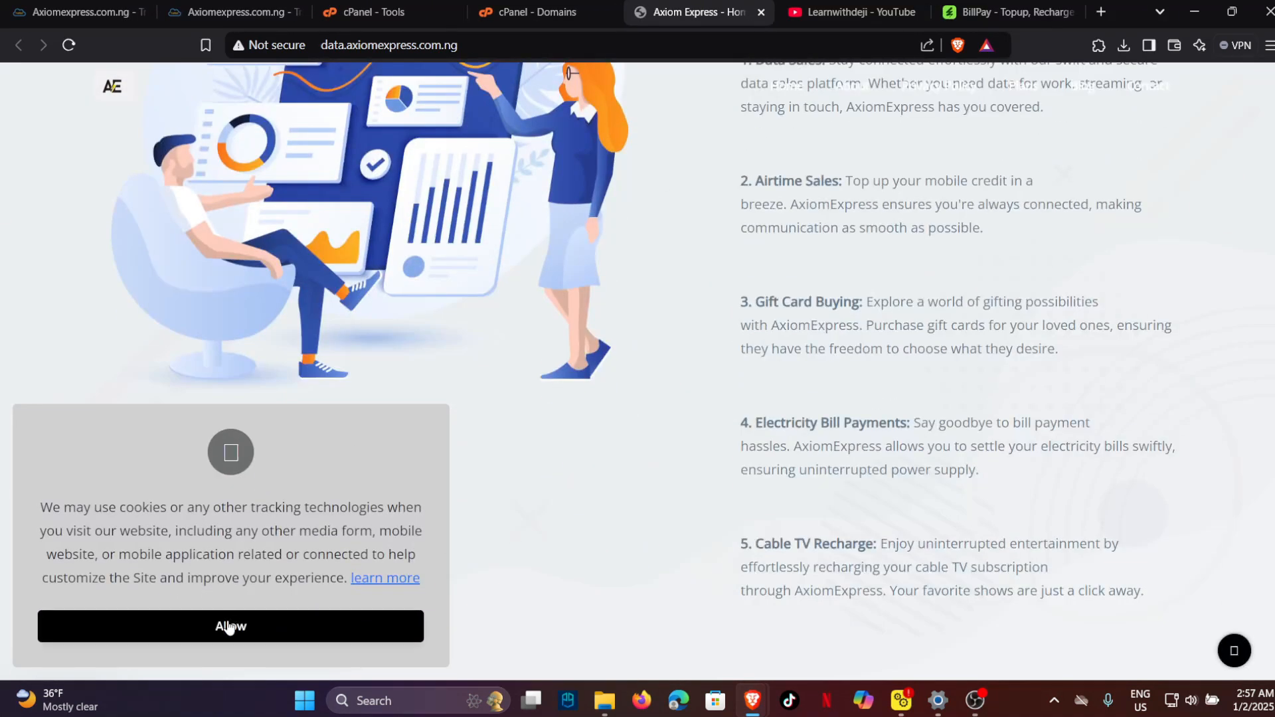
click(528, 12)
Get back to the cPanel Tools page and launch File Manager.
click(418, 5)
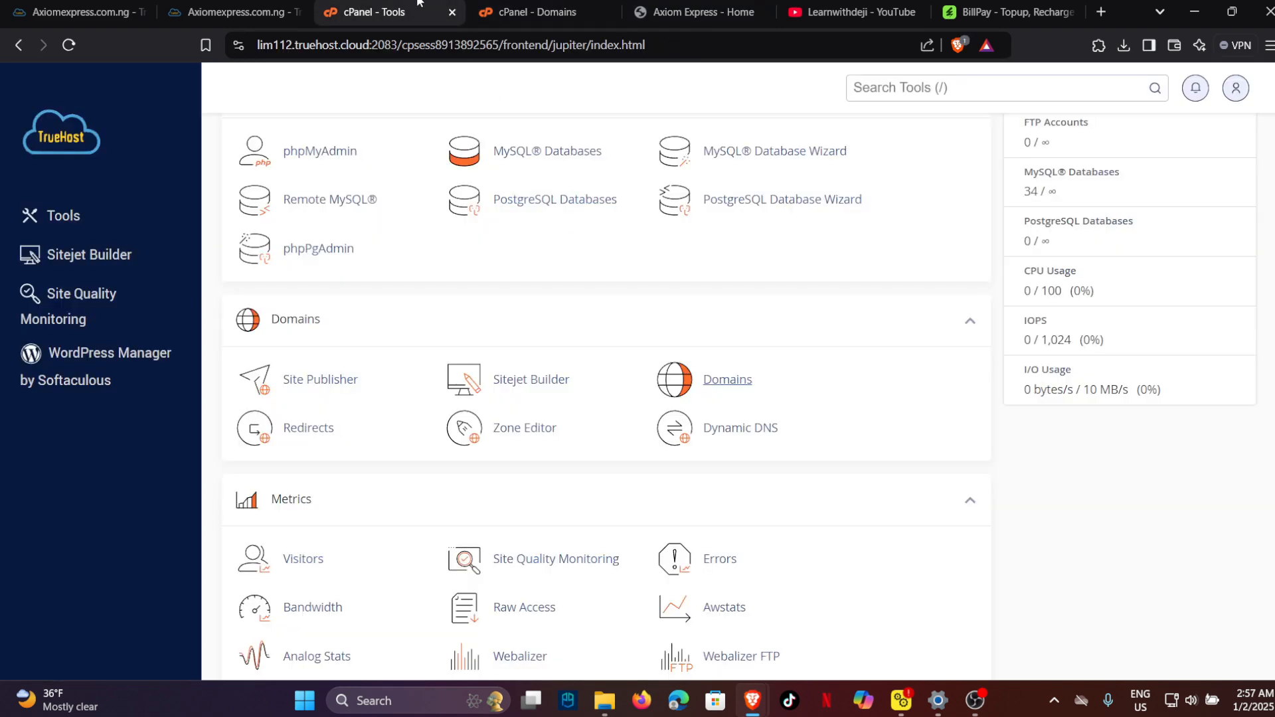
click(492, 14)
click(375, 12)
scroll(388, 289, up, 10)
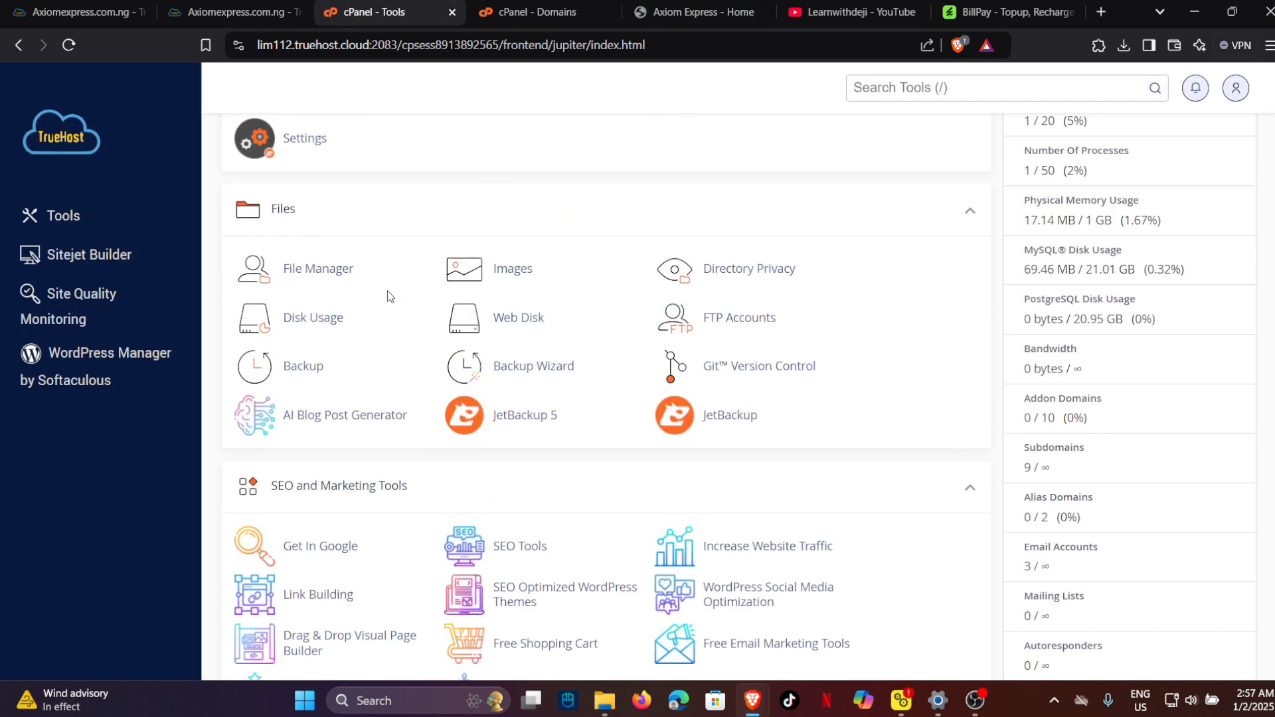
click(331, 269)
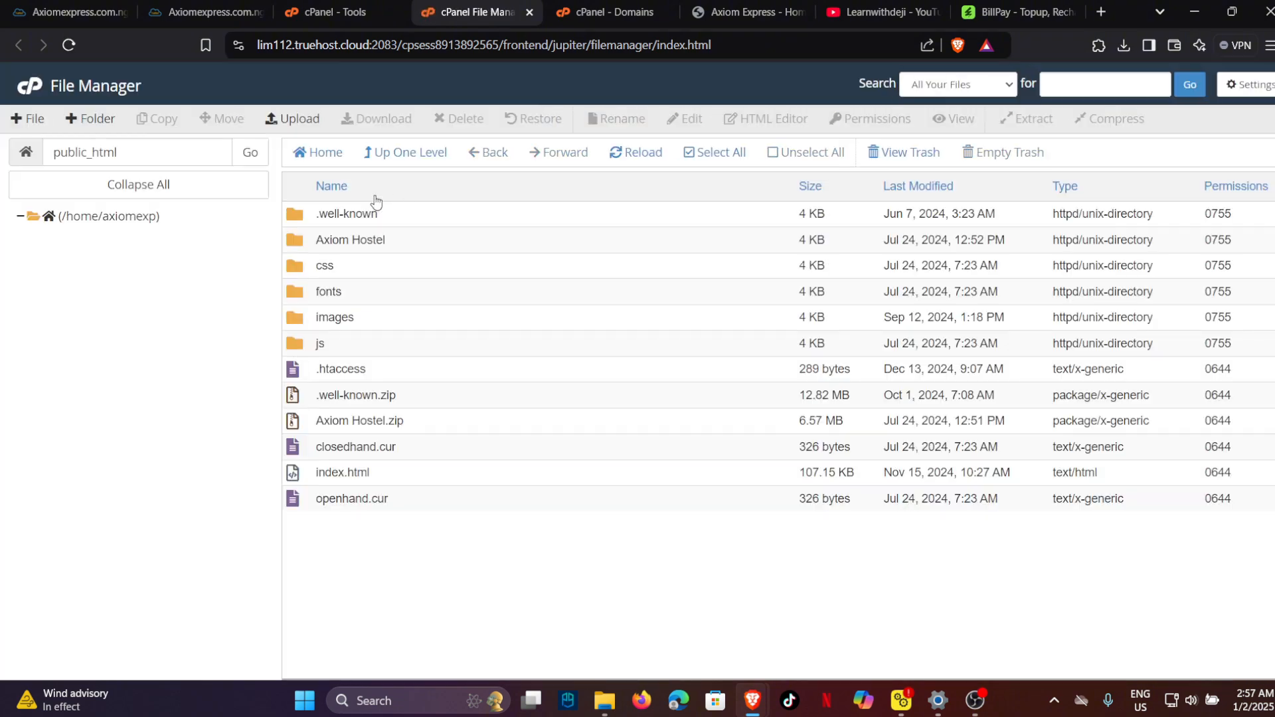
Show the /home/axiomexp contents and open the data folder.
scroll(196, 387, down, 5)
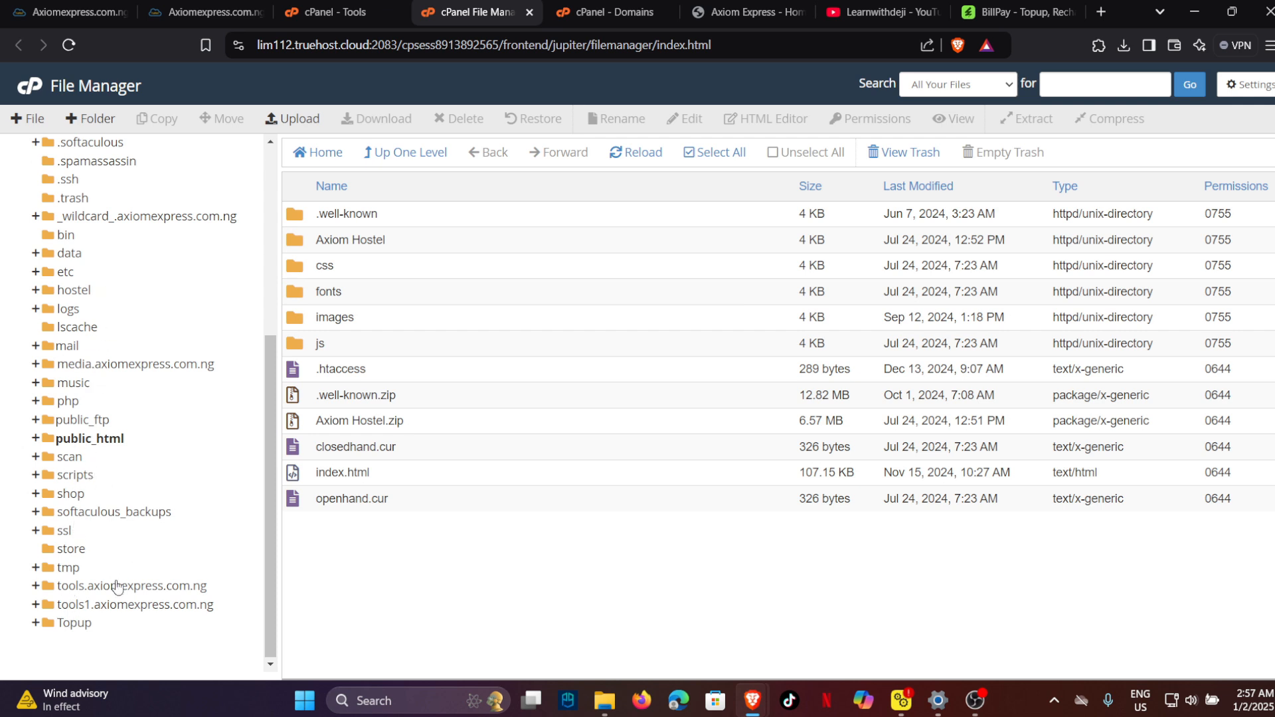
scroll(105, 456, up, 5)
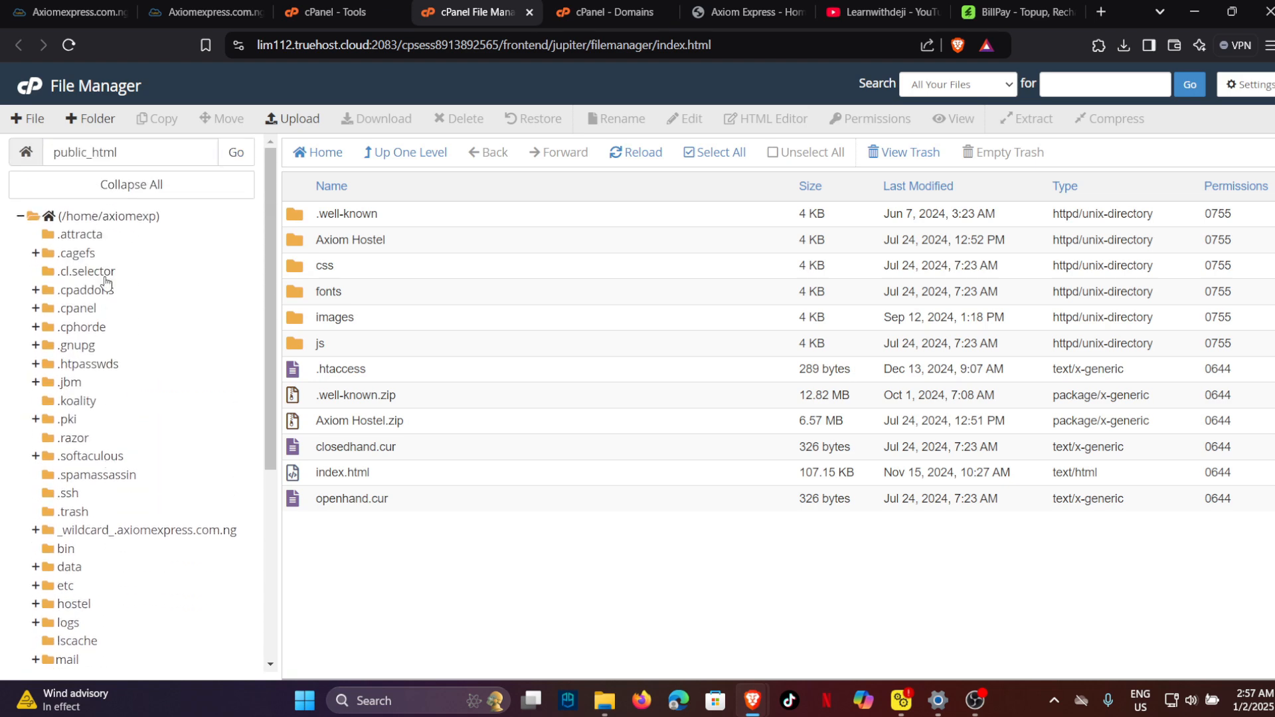
click(109, 217)
scroll(426, 284, down, 5)
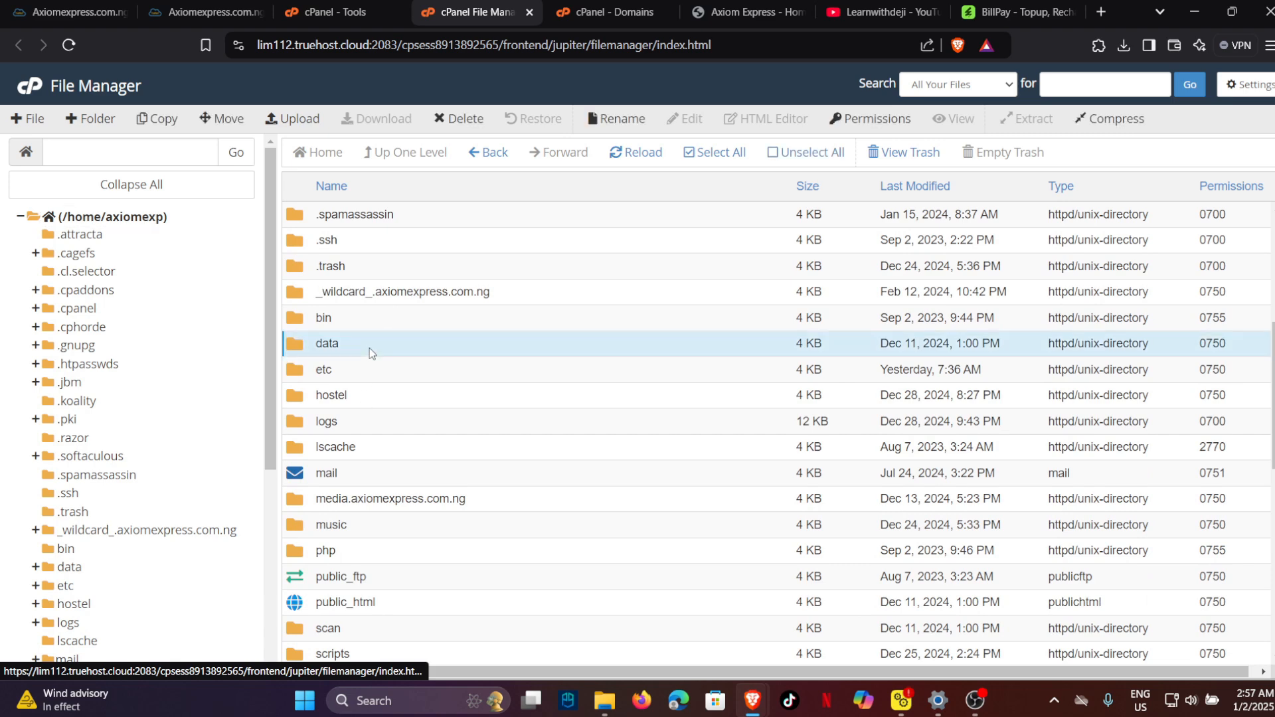
double_click(369, 348)
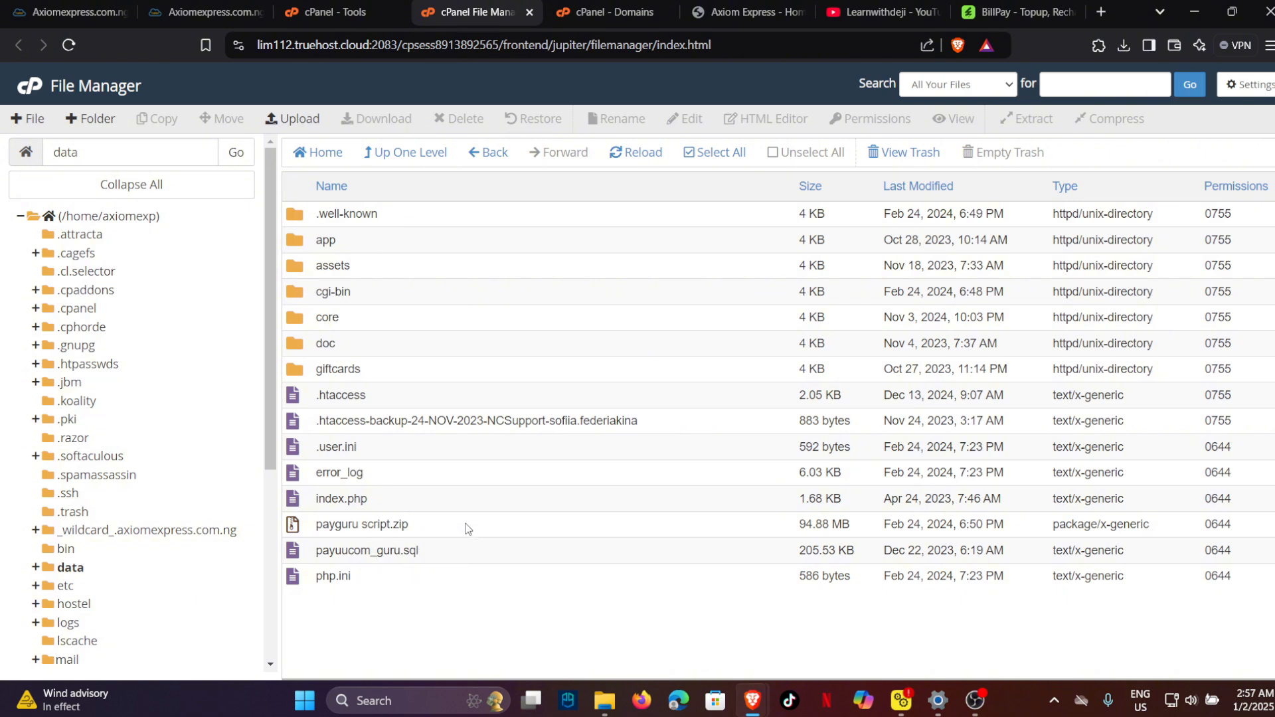
Compress payguru script.zip and payuucom_guru.sql into the Zip archive payguru script.zip.zip.
drag(467, 528, 465, 551)
right_click(465, 551)
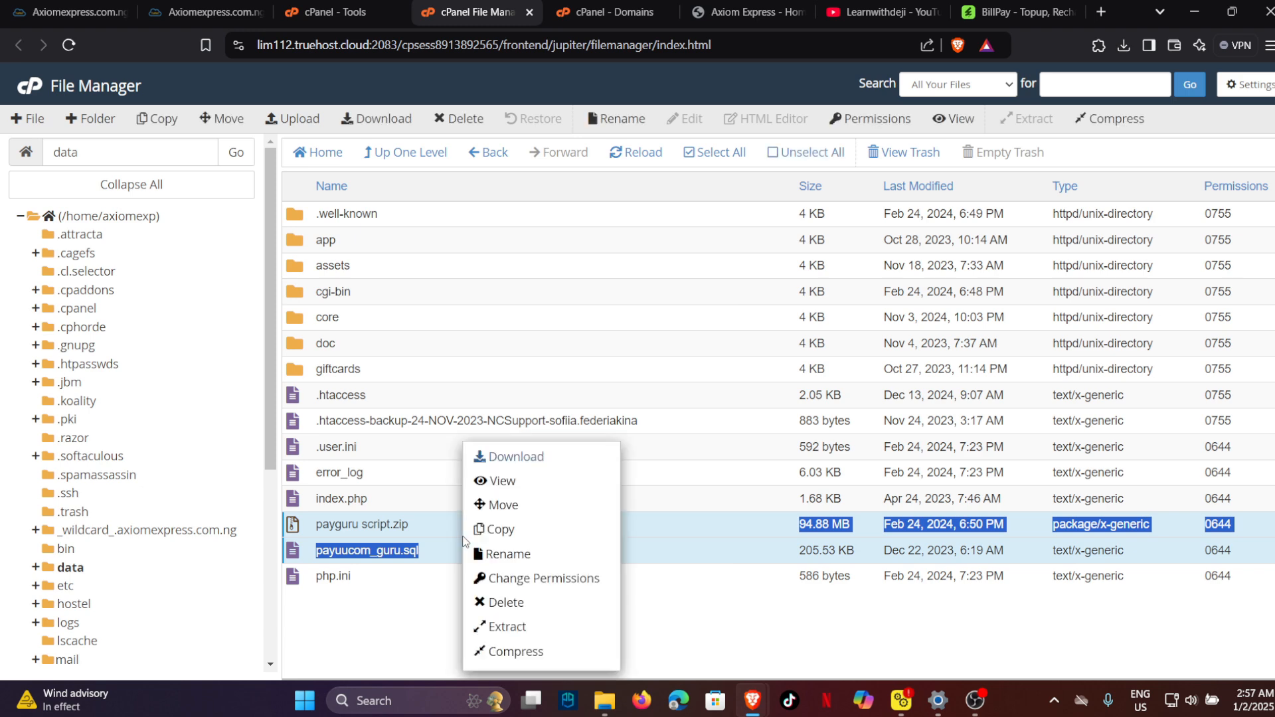
click(516, 653)
click(463, 294)
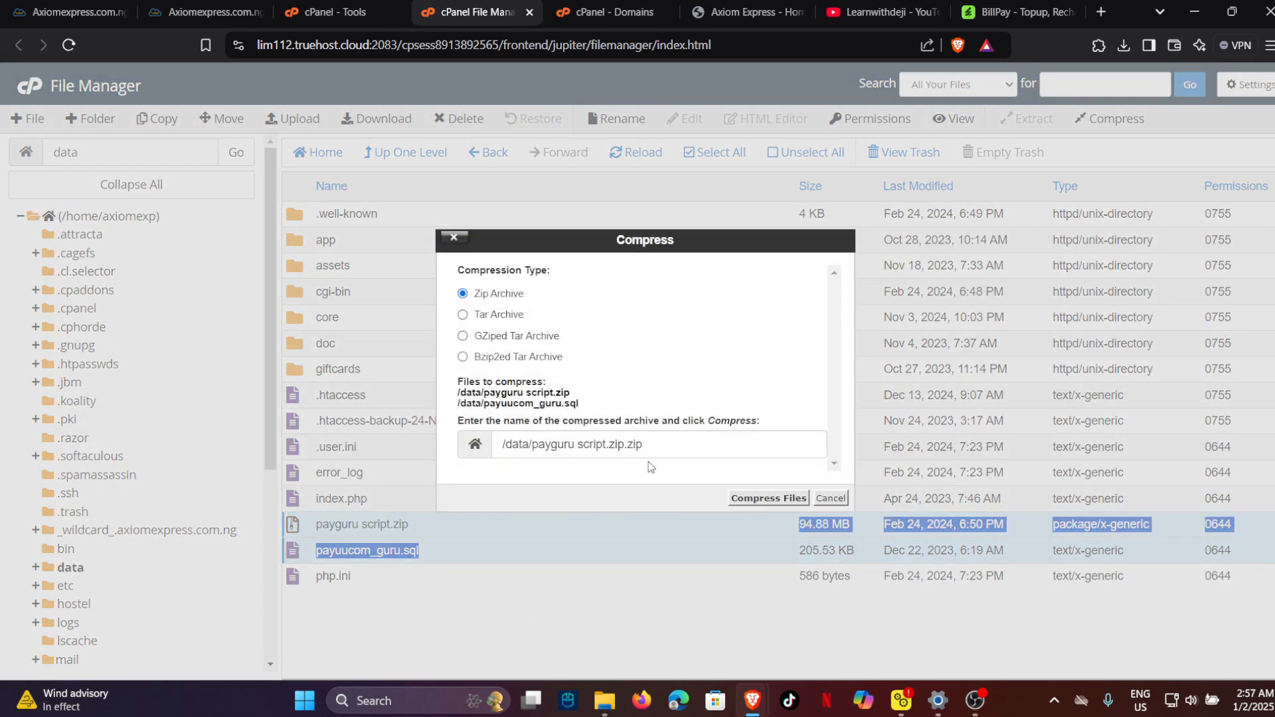
click(733, 498)
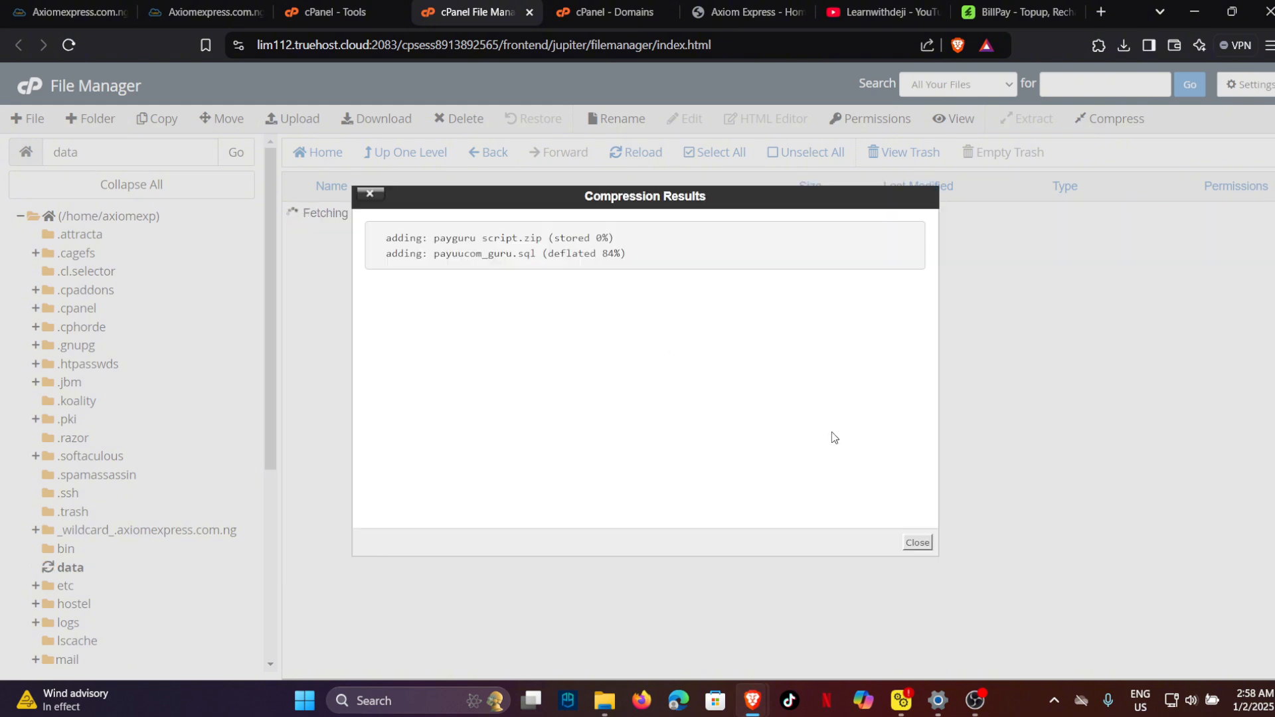
click(917, 542)
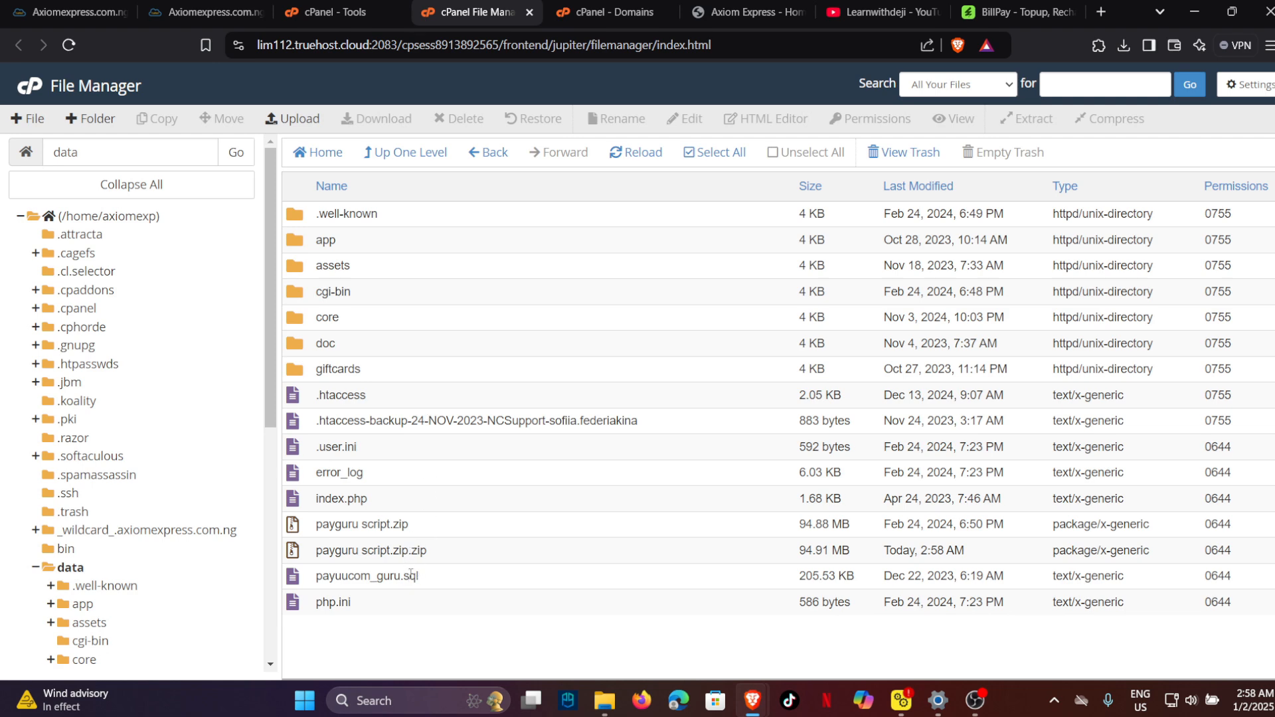
Permanently delete payuucom_guru.sql and php.ini, skipping the trash.
drag(410, 576, 412, 608)
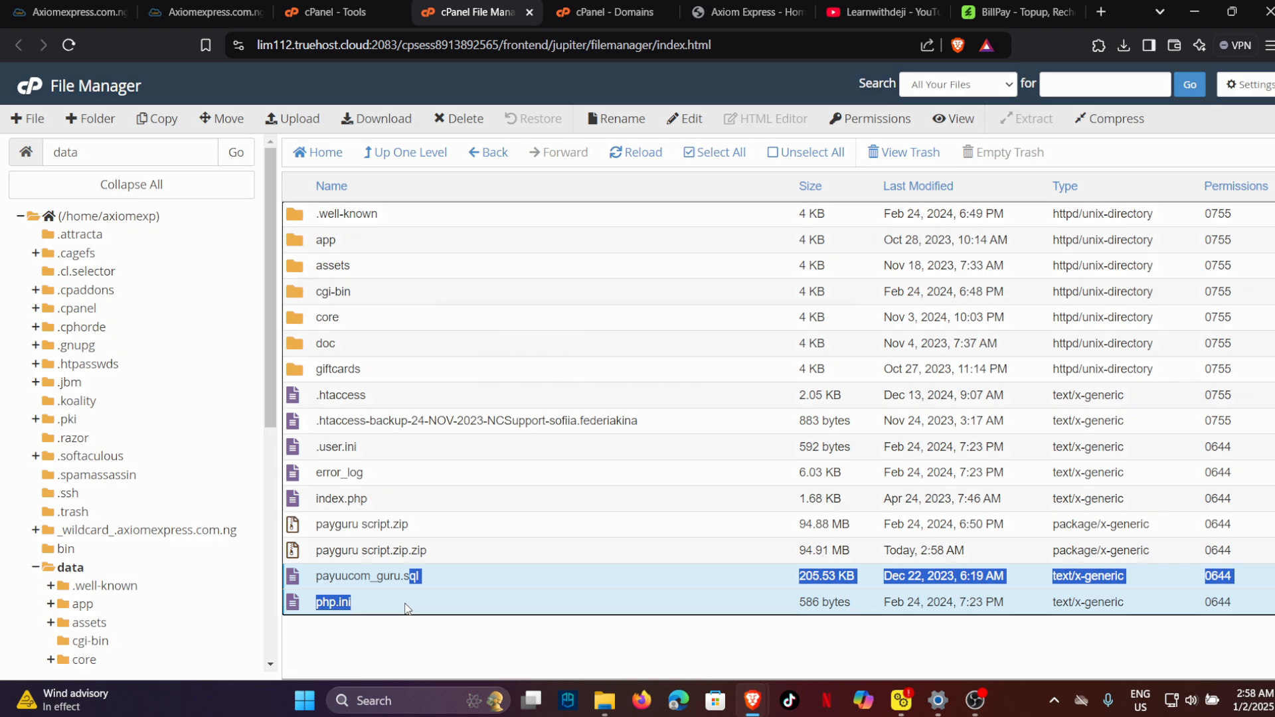
key(Delete)
click(471, 384)
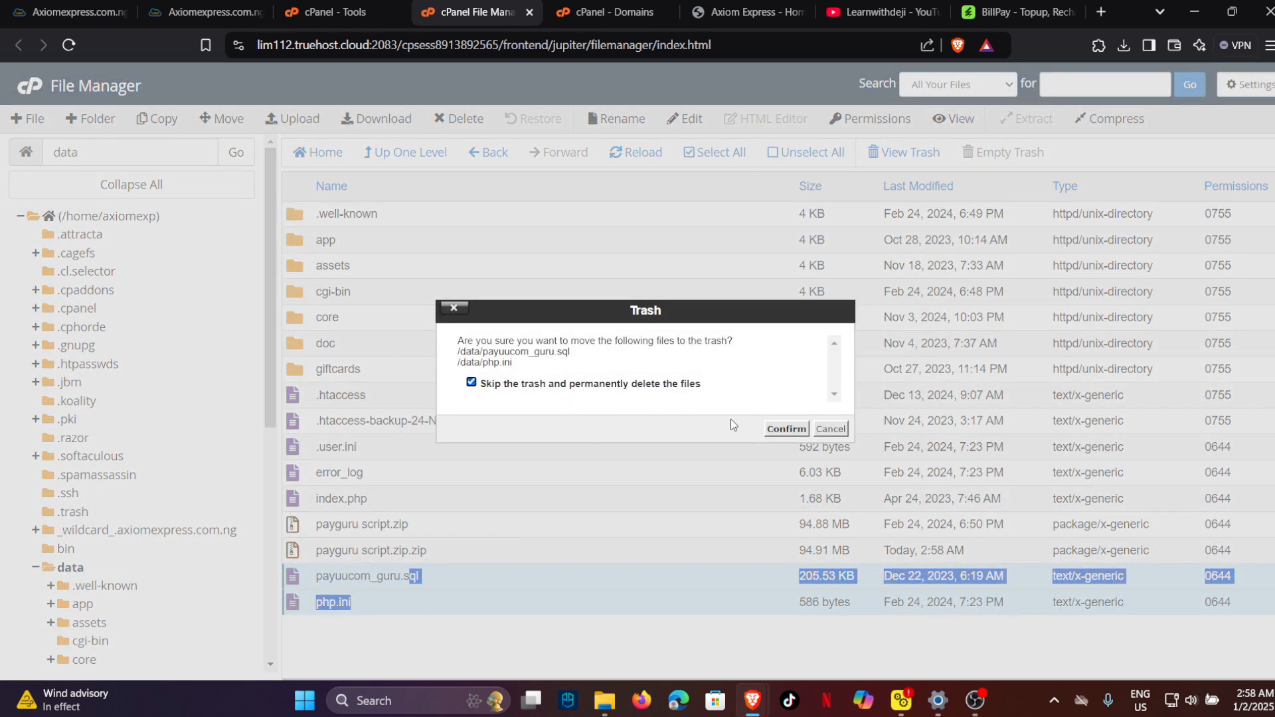
click(774, 430)
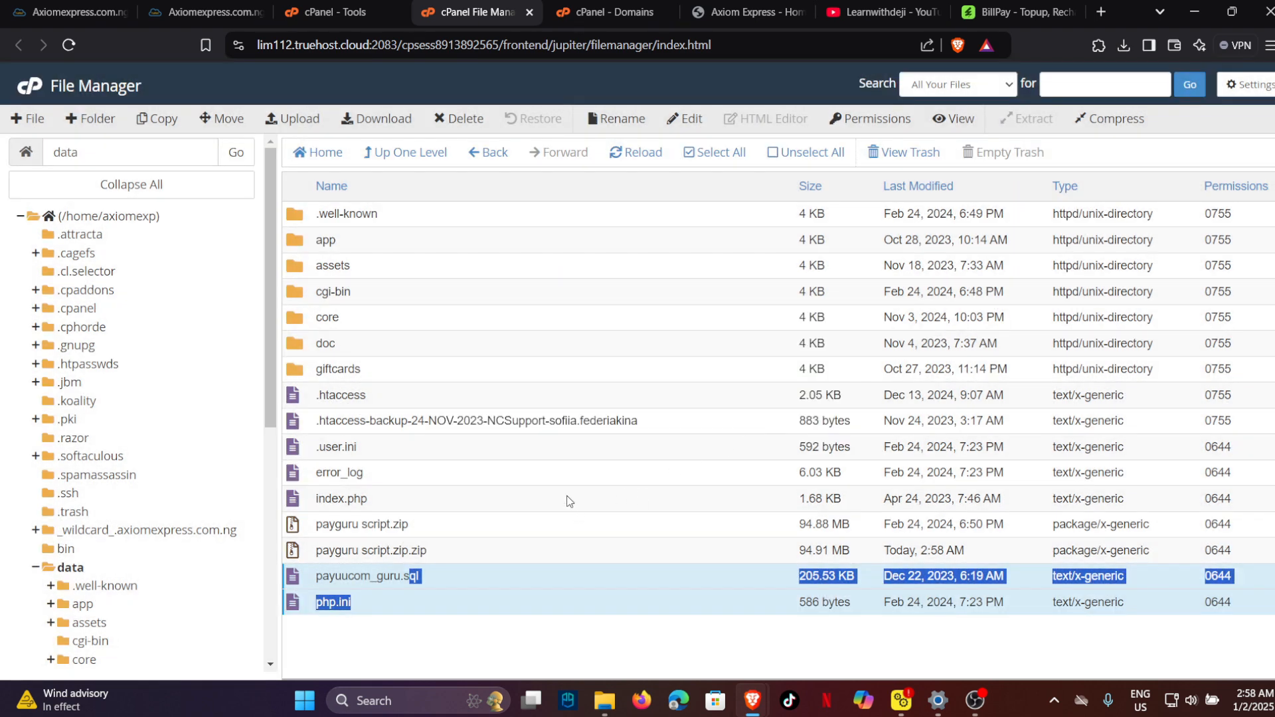
Permanently delete the twelve items from .well-known to index.php and refresh the listing.
drag(512, 502, 458, 223)
key(Delete)
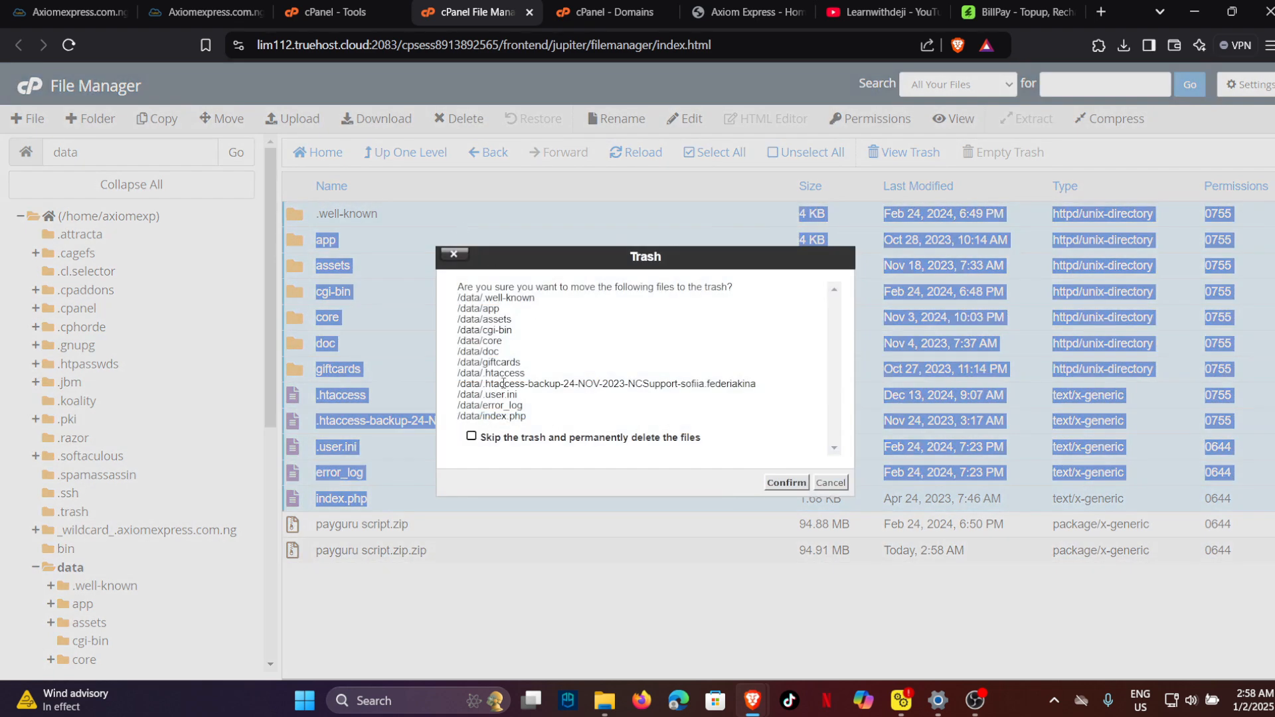
click(473, 437)
click(786, 483)
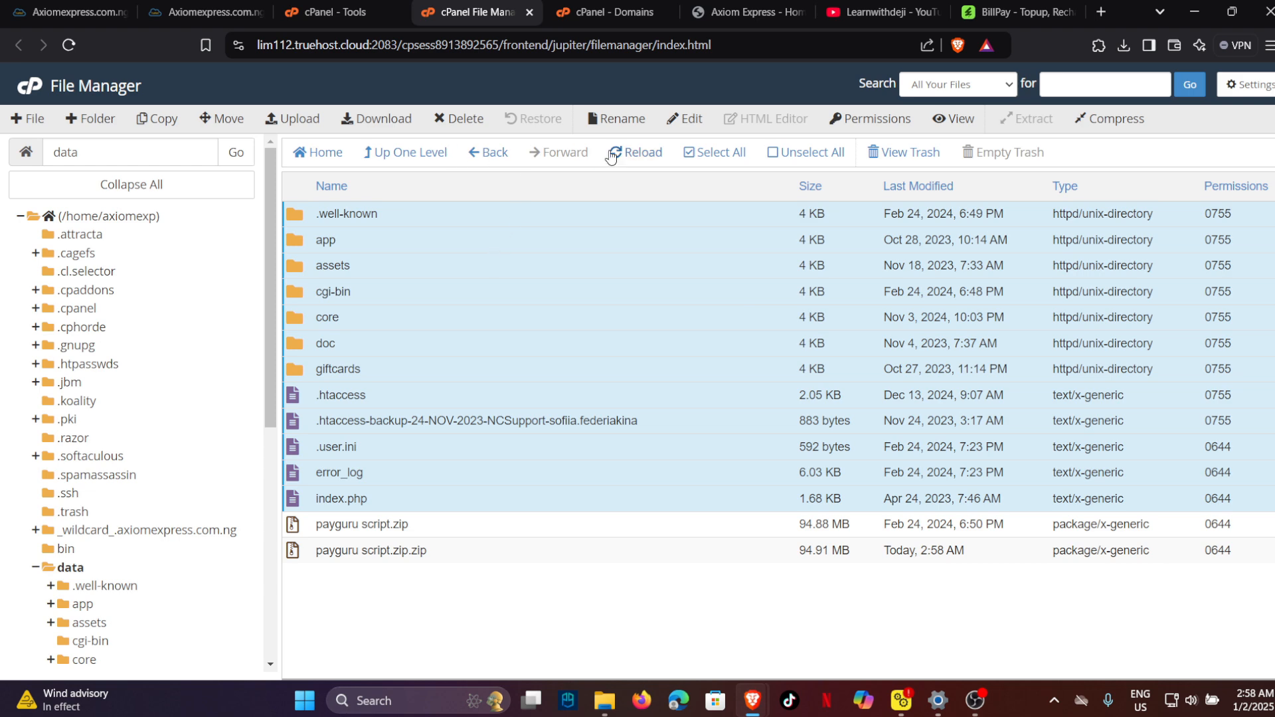
click(639, 154)
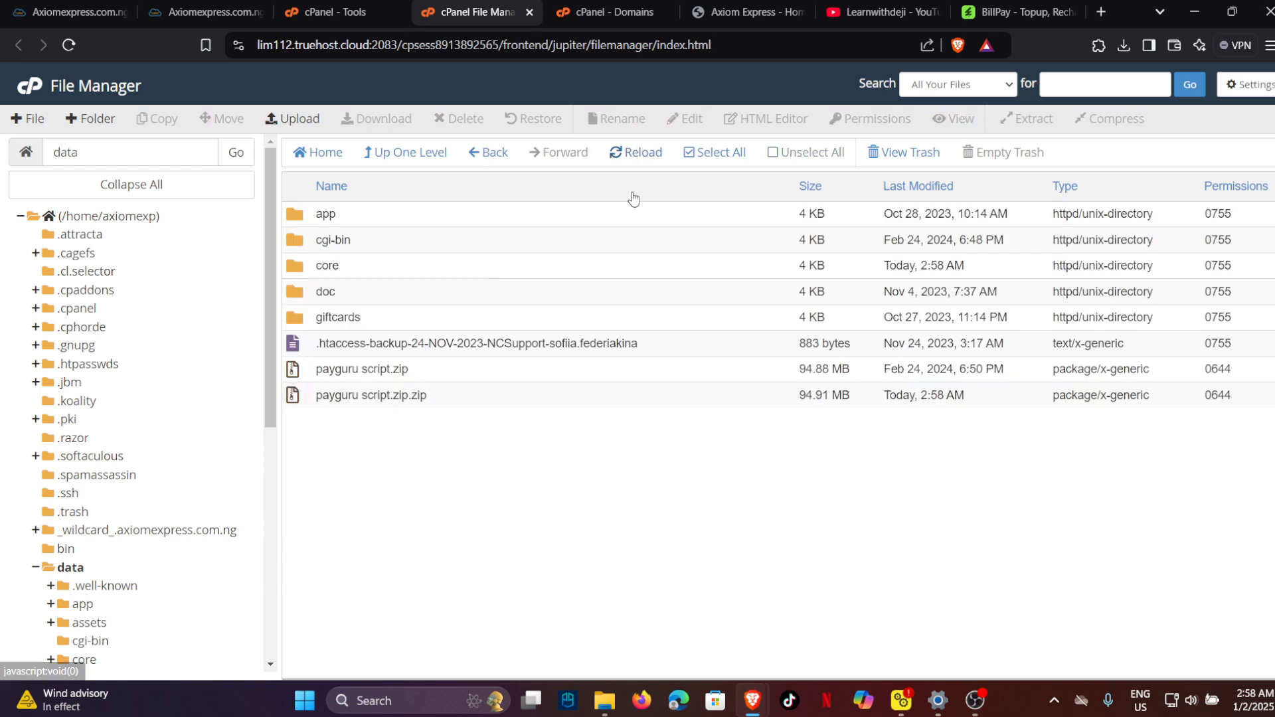
click(638, 159)
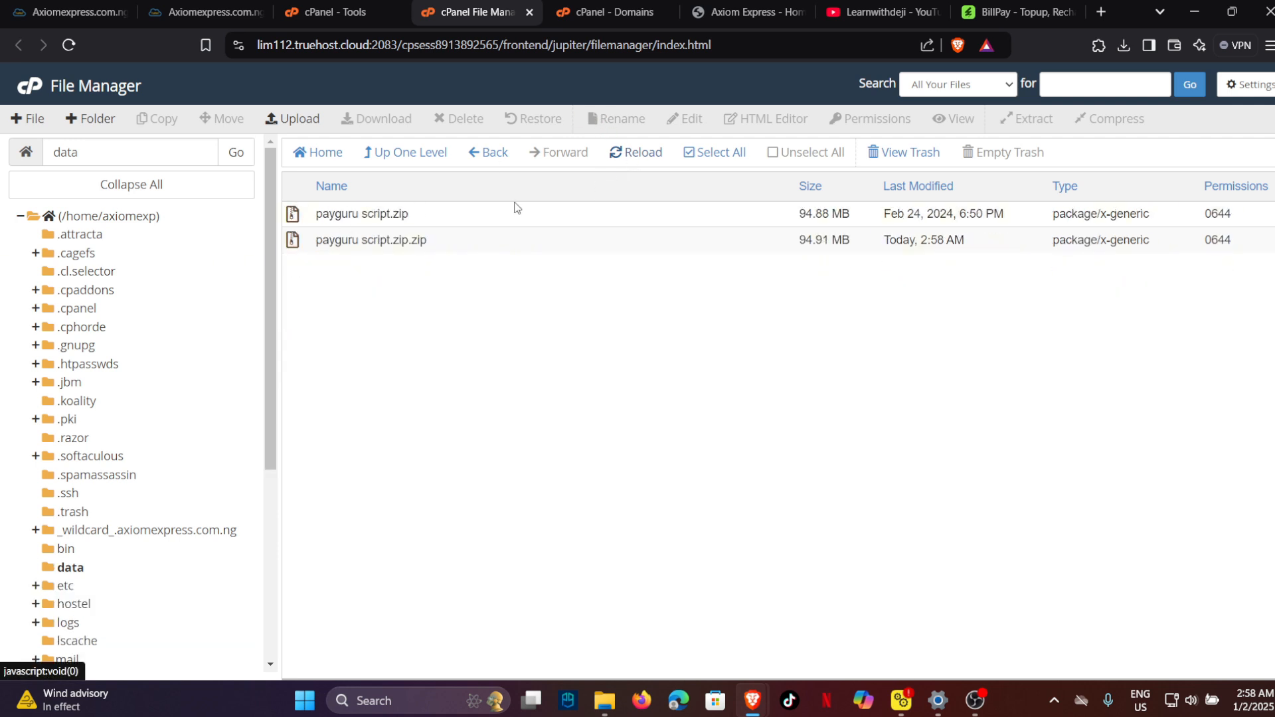
Start uploading the BillPay codecanyon zip from Downloads into the data folder.
click(313, 127)
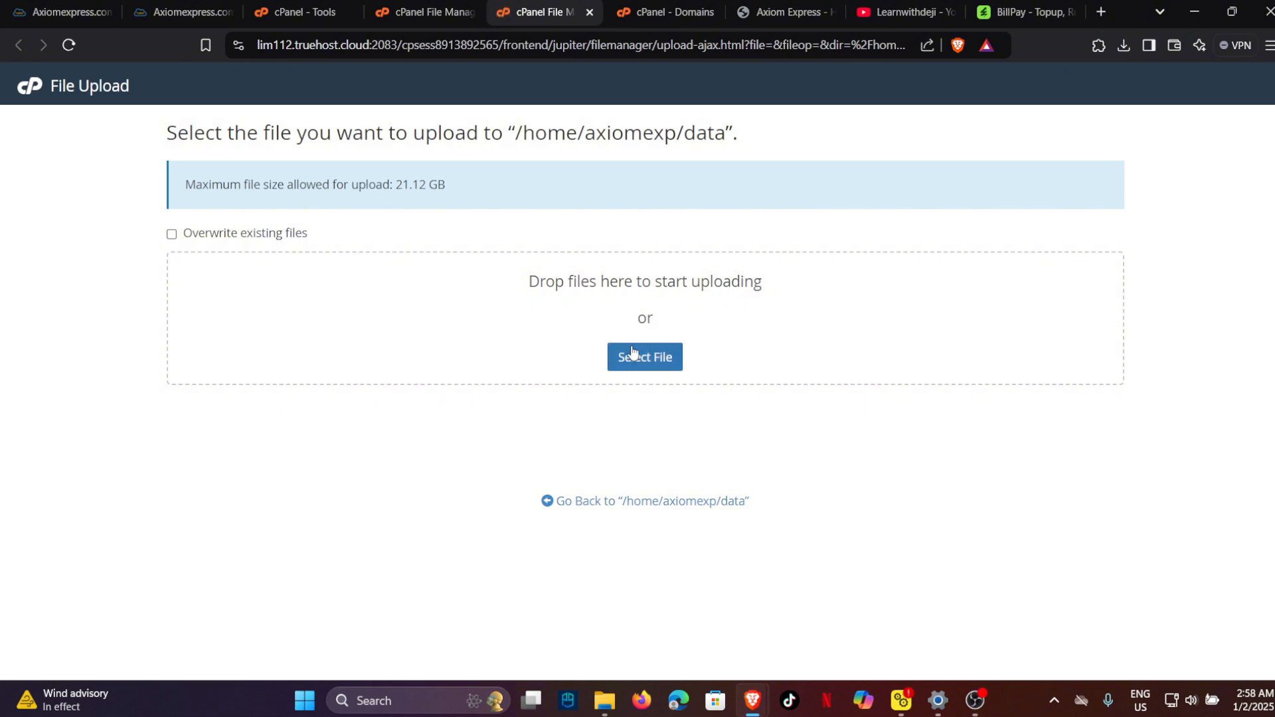
click(643, 356)
click(98, 186)
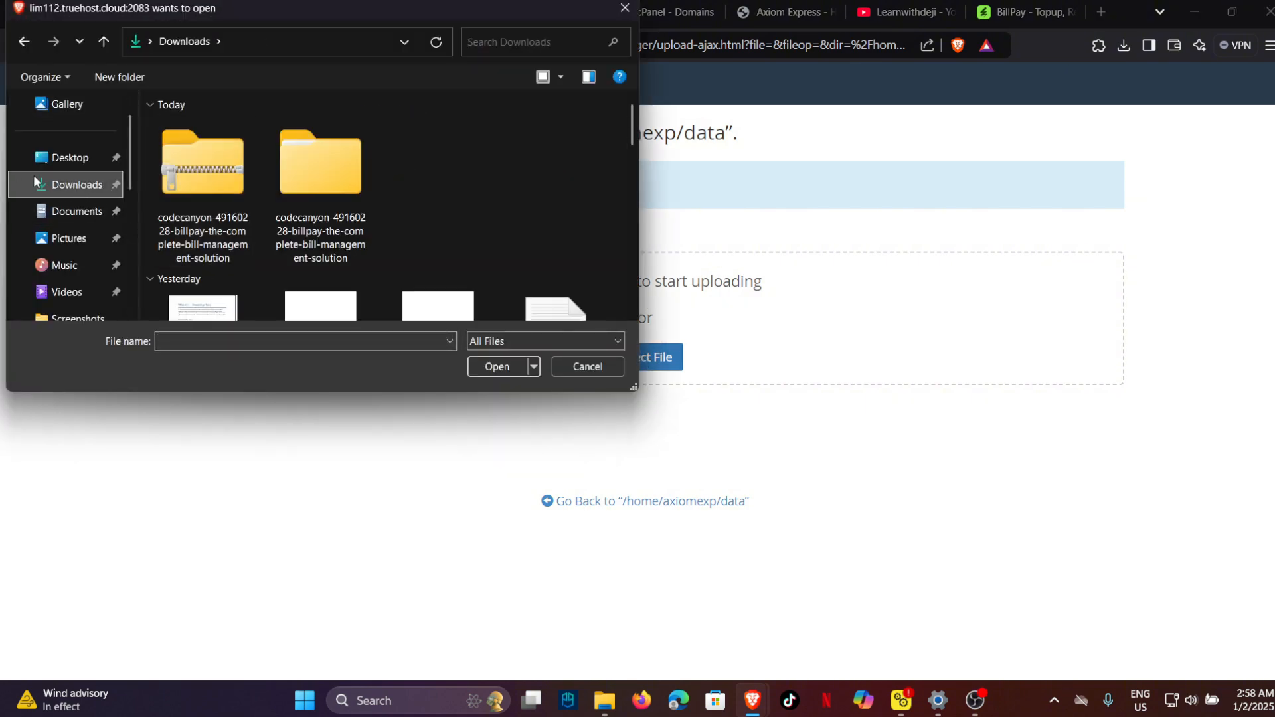
key(Escape)
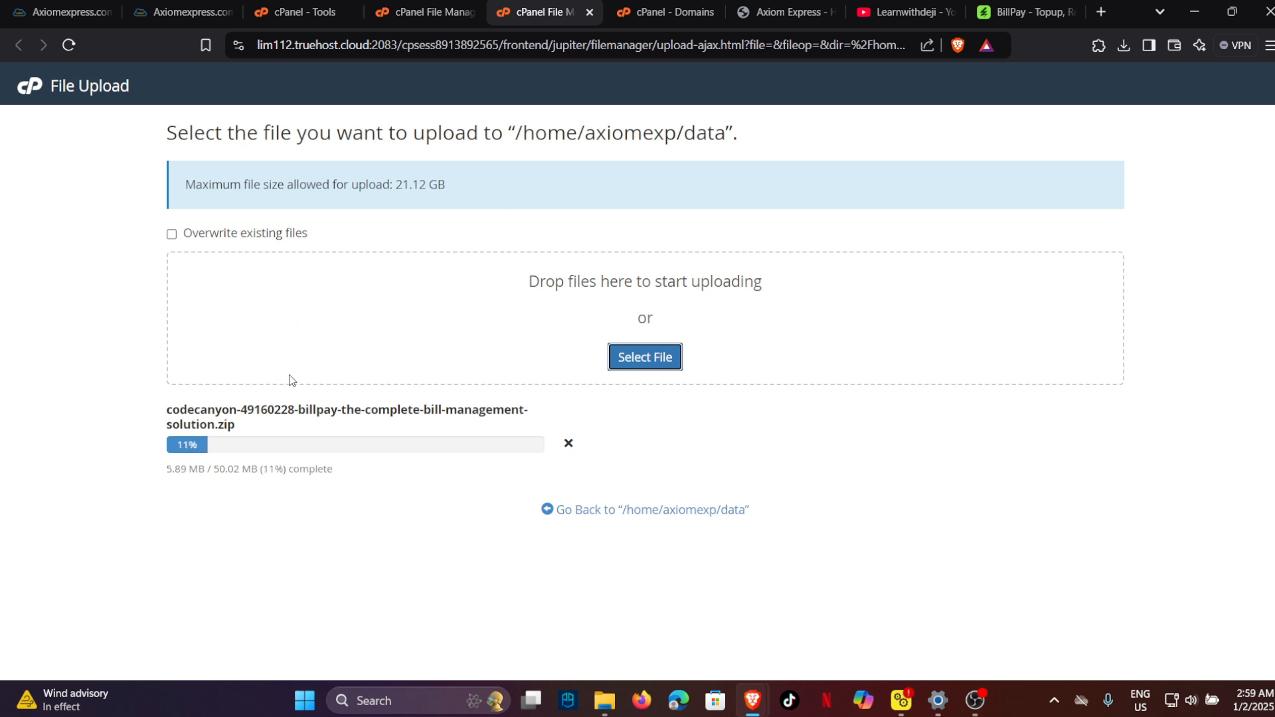
Review the requirements on the BillPay CodeCanyon product page.
click(1026, 12)
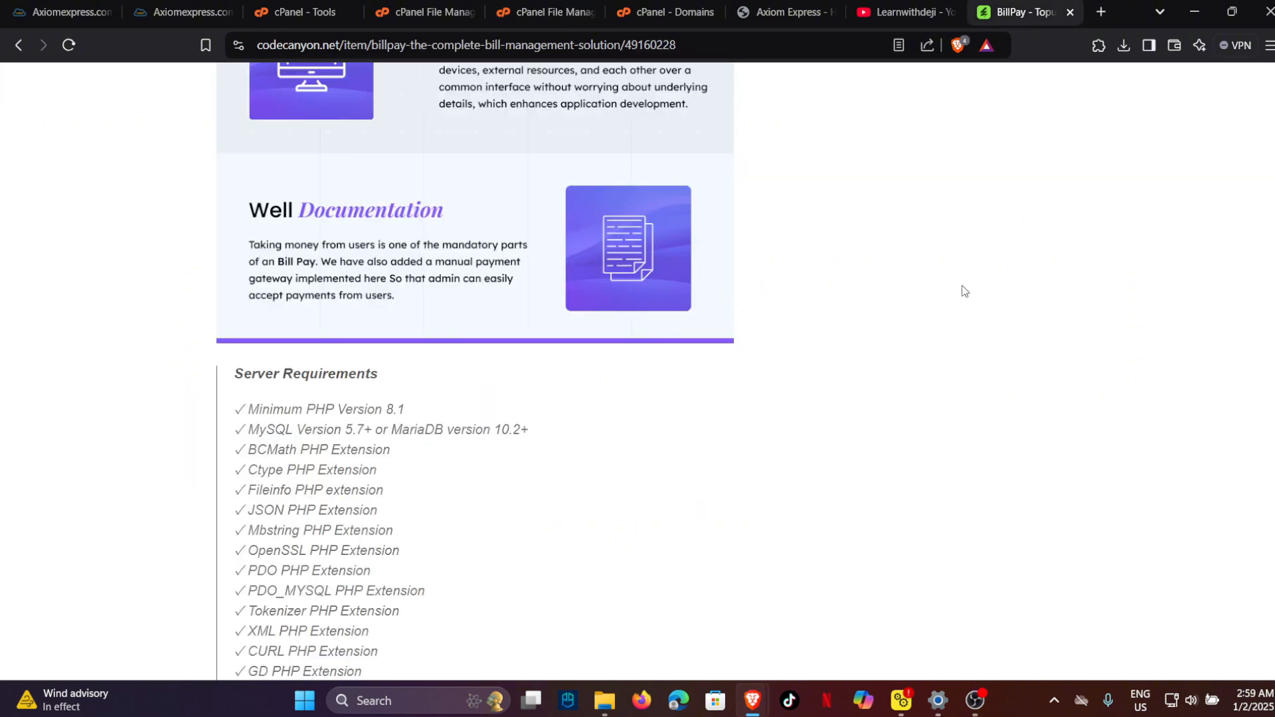
scroll(963, 287, up, 5)
scroll(1172, 348, up, 15)
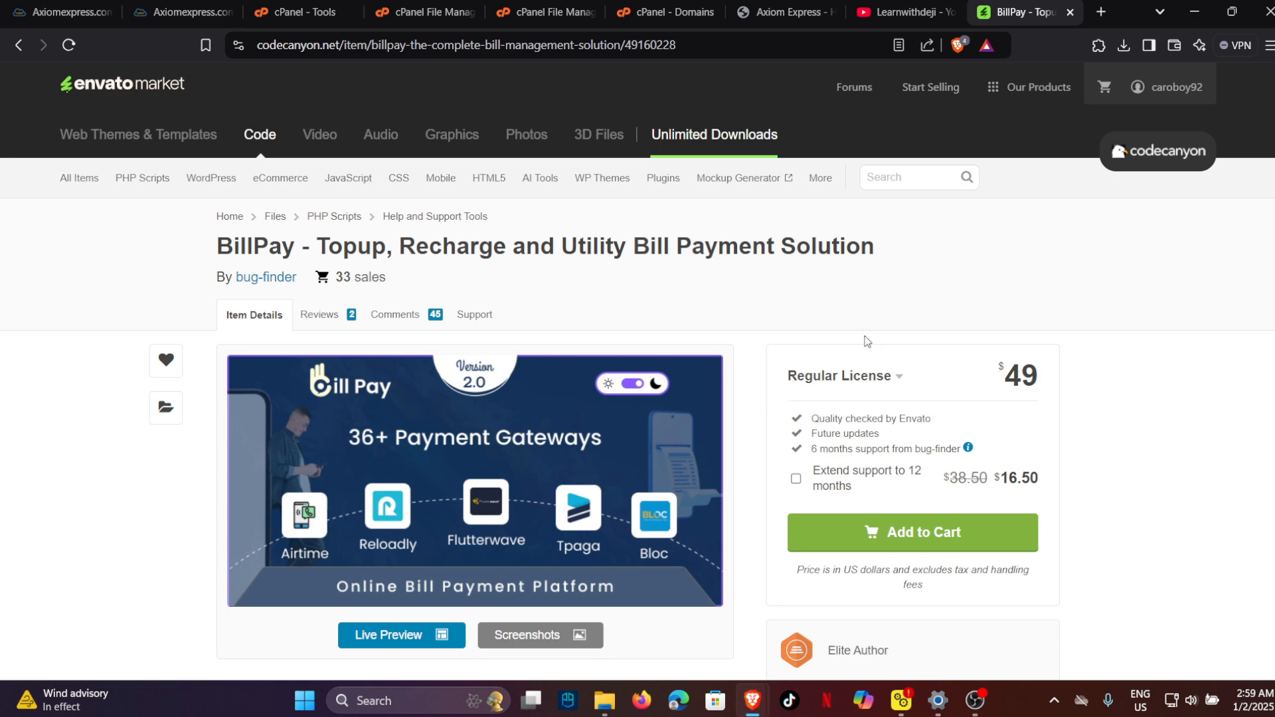
Close the Axiom Express and cPanel domains tabs and return to the upload progress page.
click(903, 12)
click(773, 6)
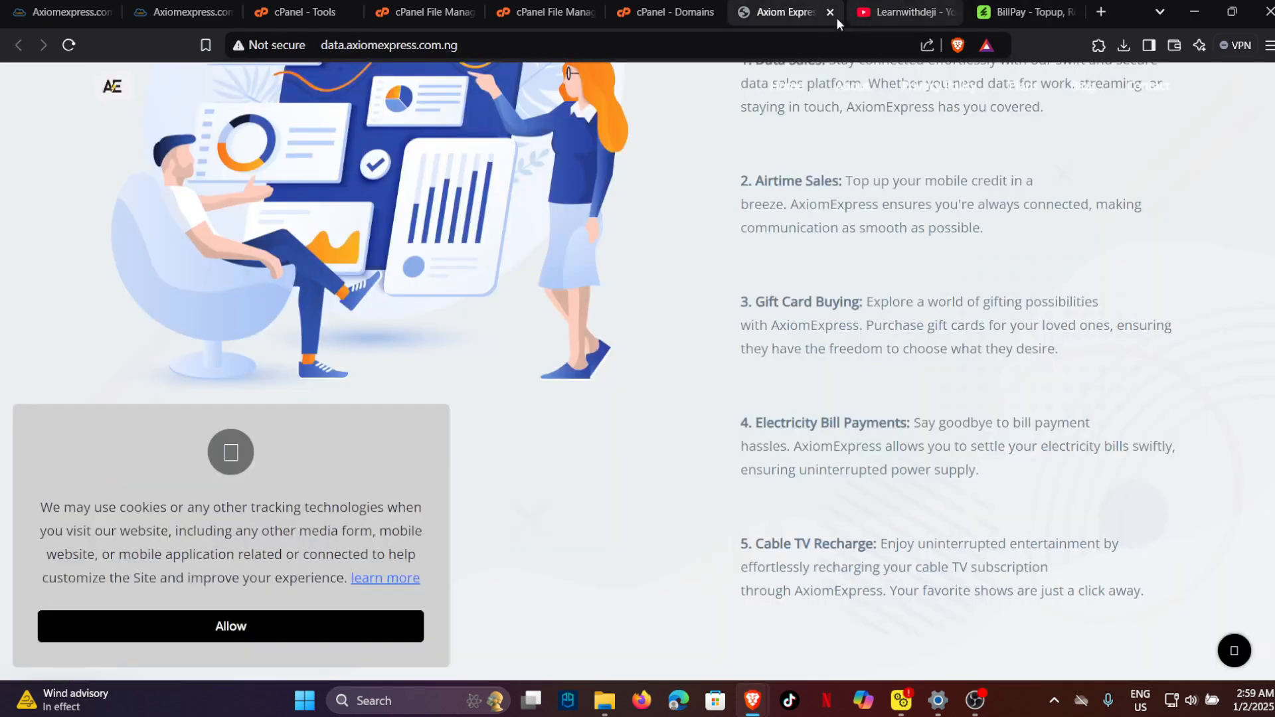
click(830, 12)
click(637, 14)
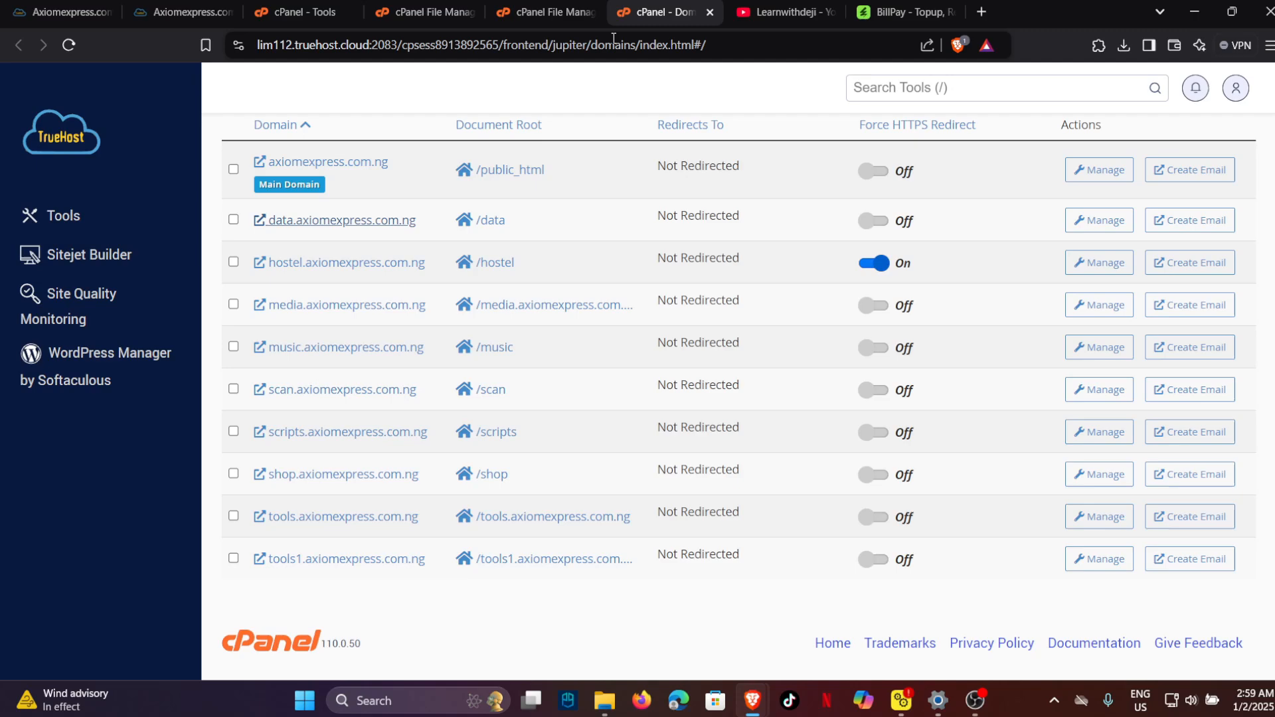
click(710, 12)
click(302, 12)
click(402, 12)
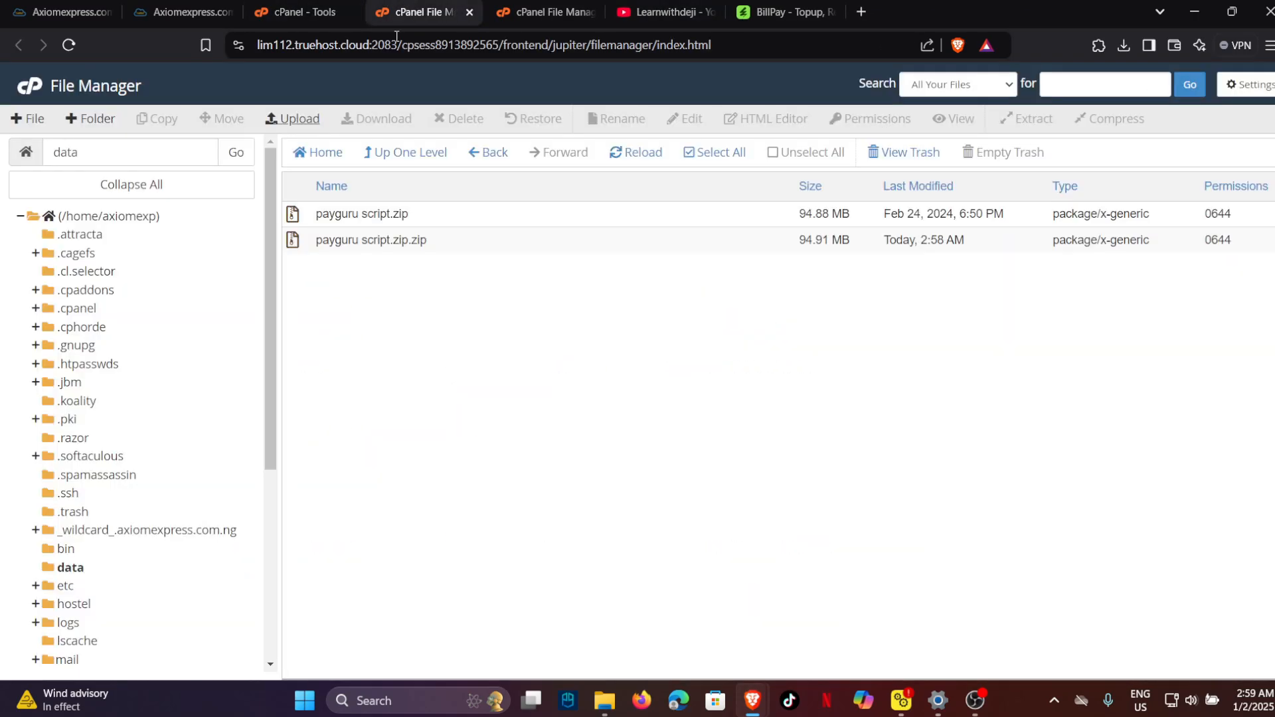
click(698, 12)
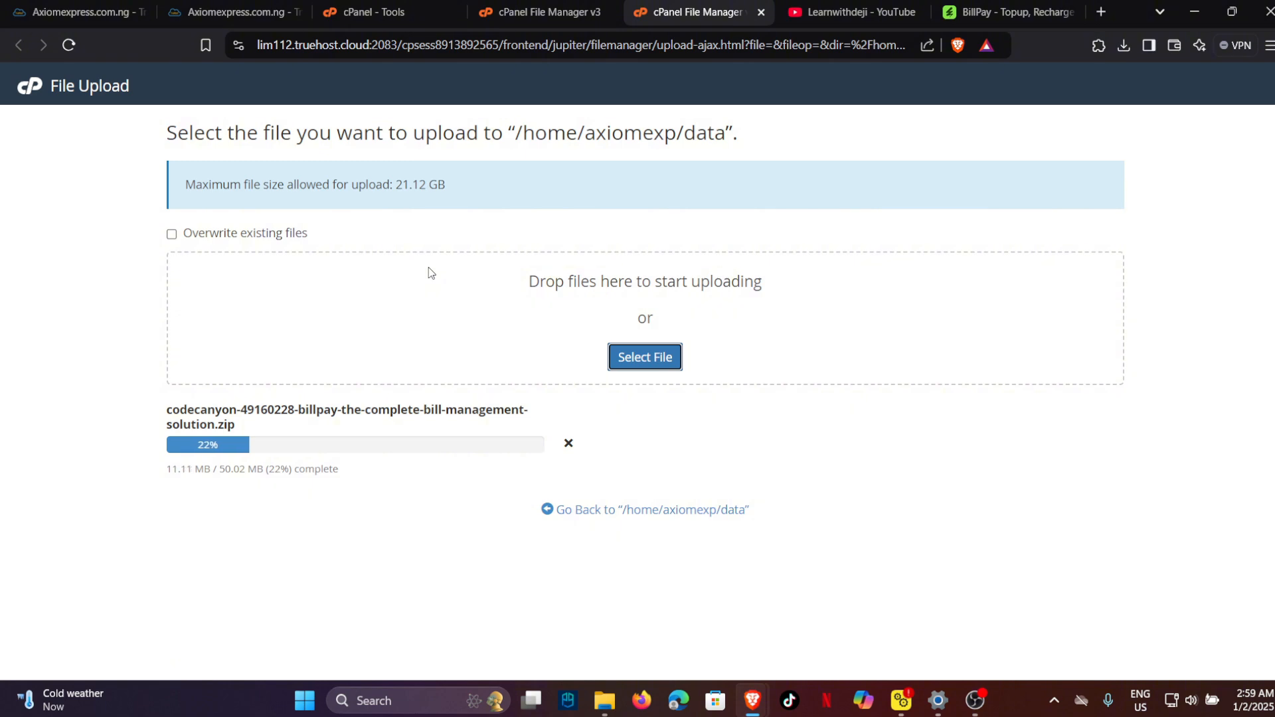
Scroll the cPanel Tools page down to Software and open MultiPHP Manager.
click(506, 13)
click(410, 4)
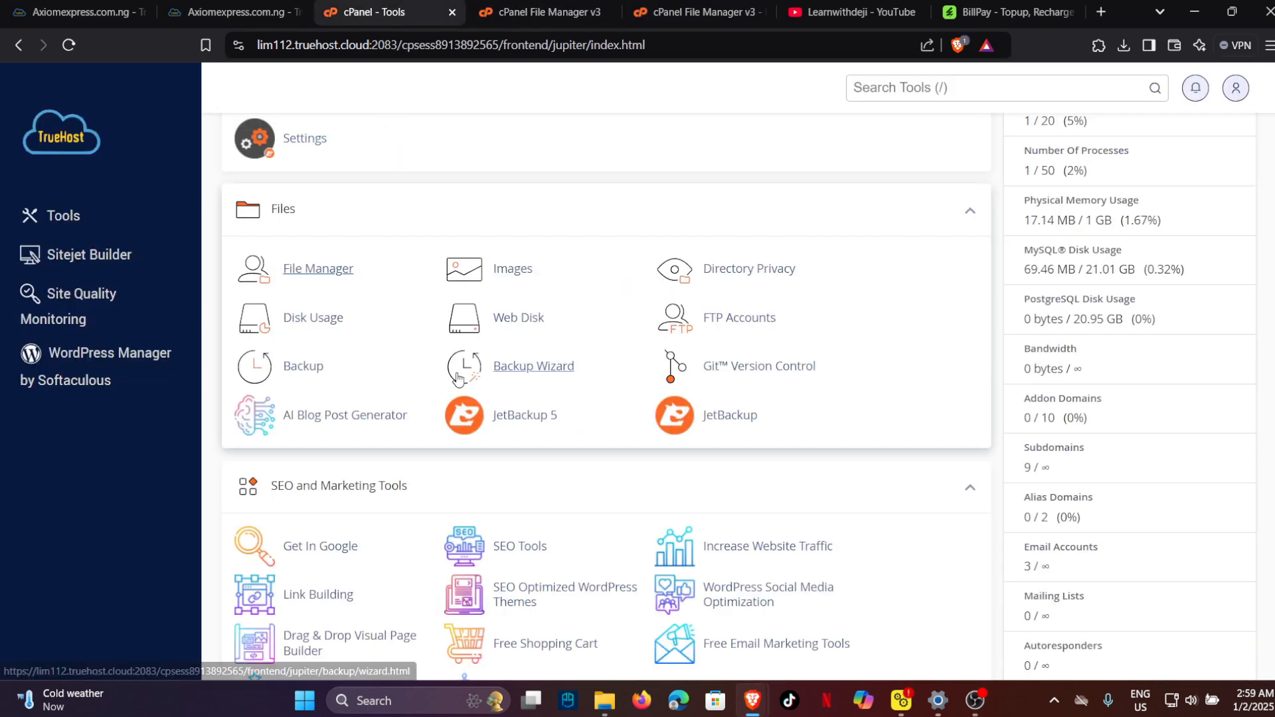
scroll(459, 372, down, 10)
scroll(457, 371, down, 6)
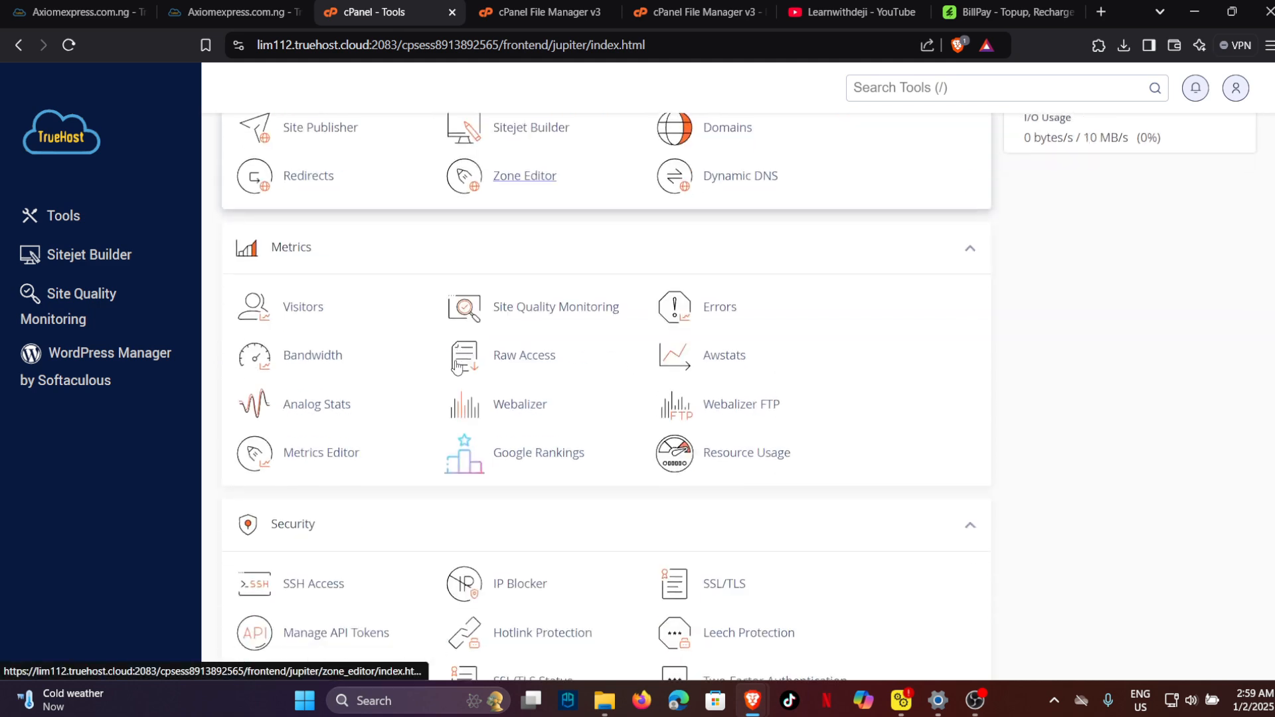
scroll(456, 363, down, 6)
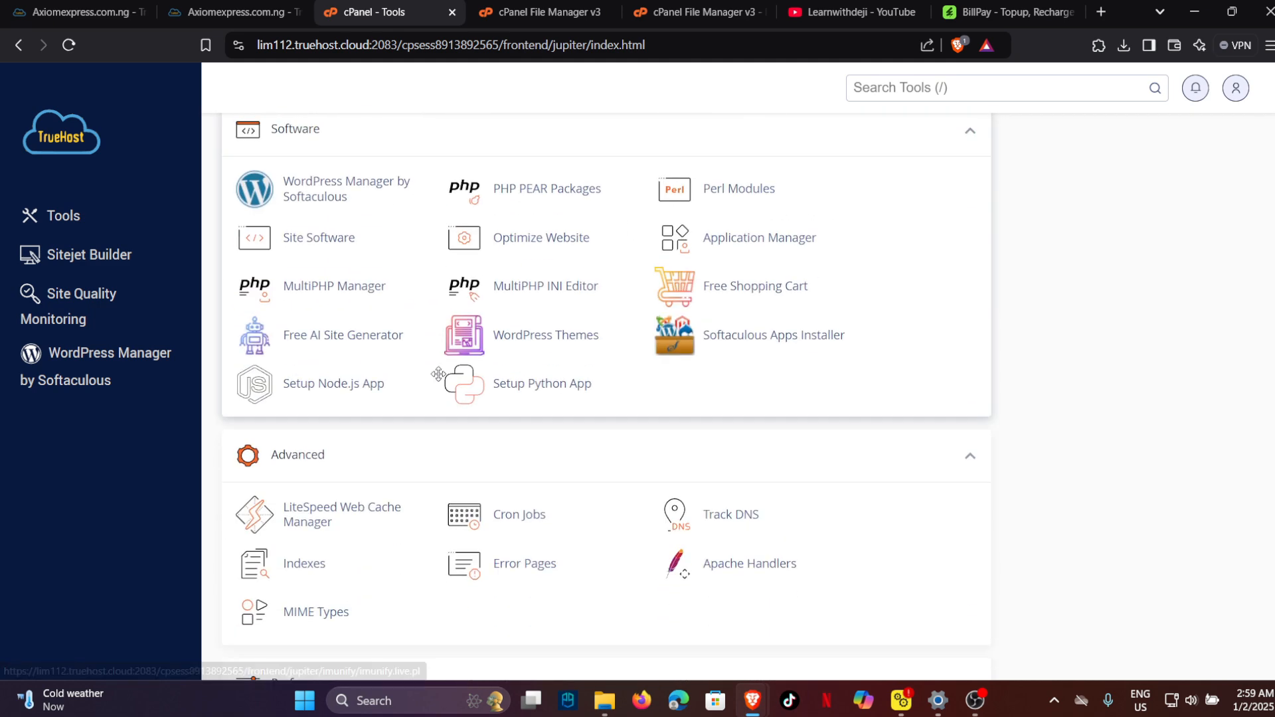
scroll(439, 379, down, 5)
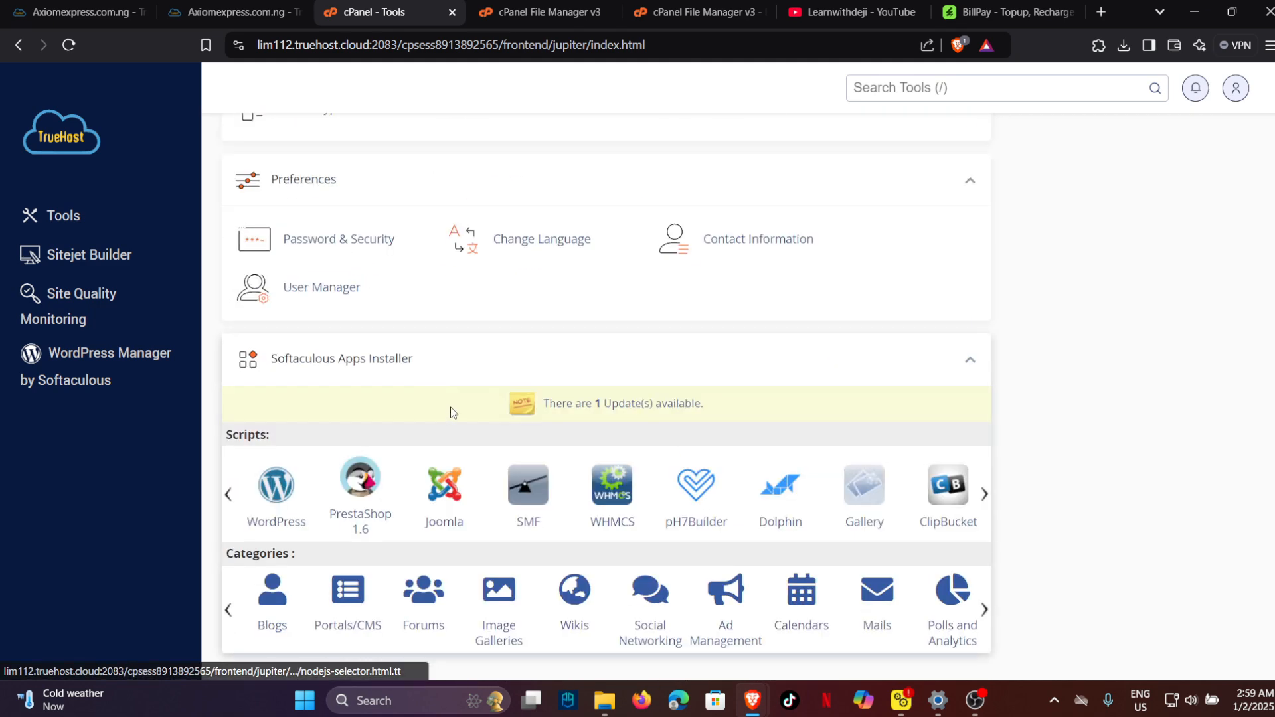
scroll(451, 399, up, 12)
scroll(465, 326, up, 12)
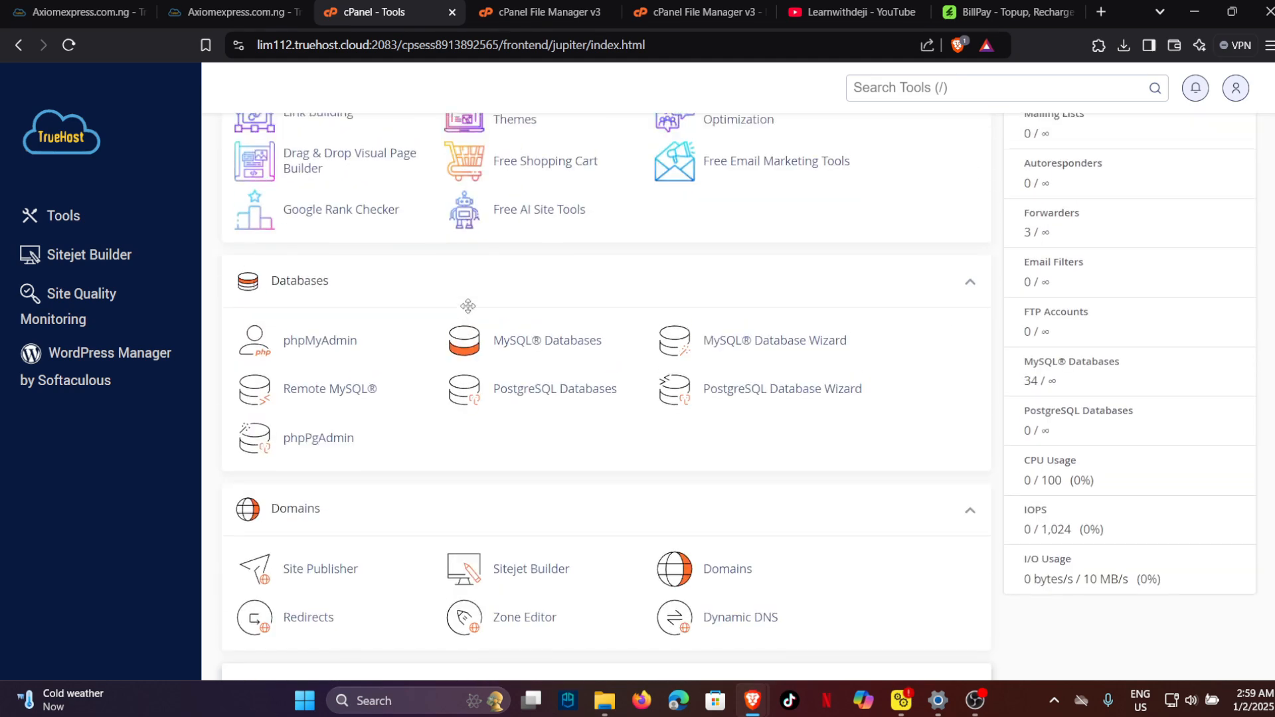
scroll(465, 354, down, 12)
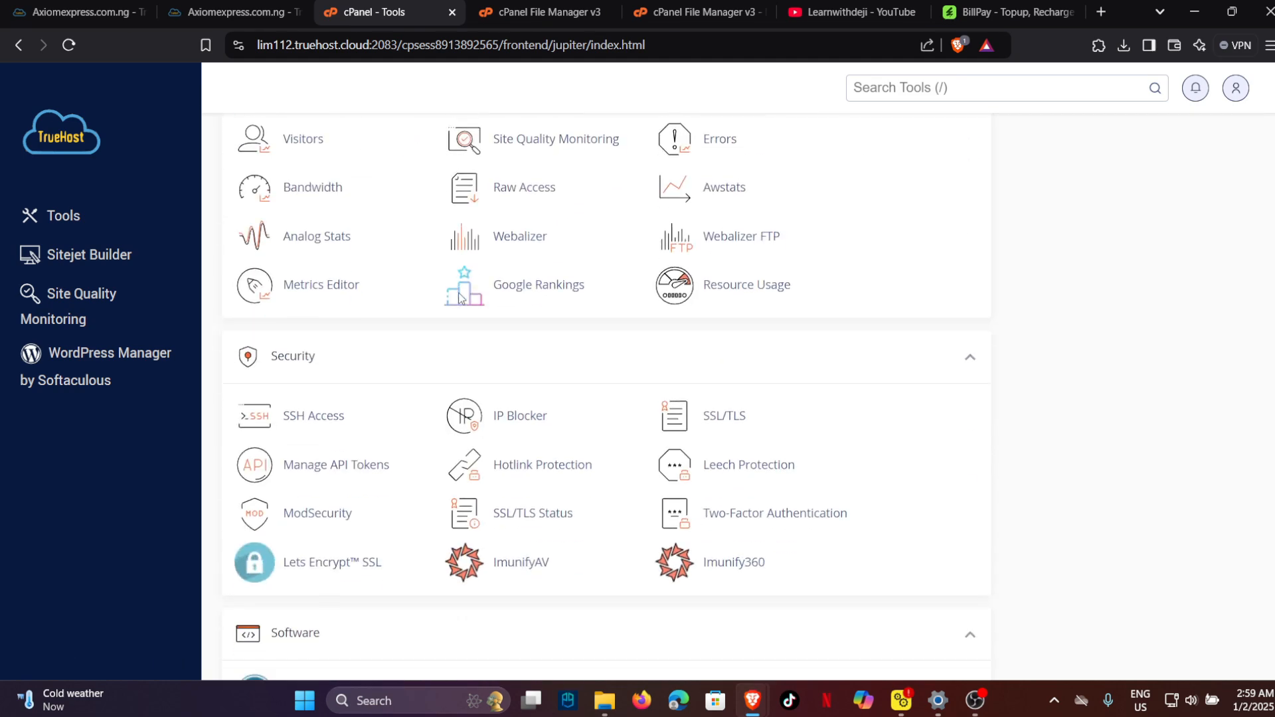
scroll(425, 347, down, 5)
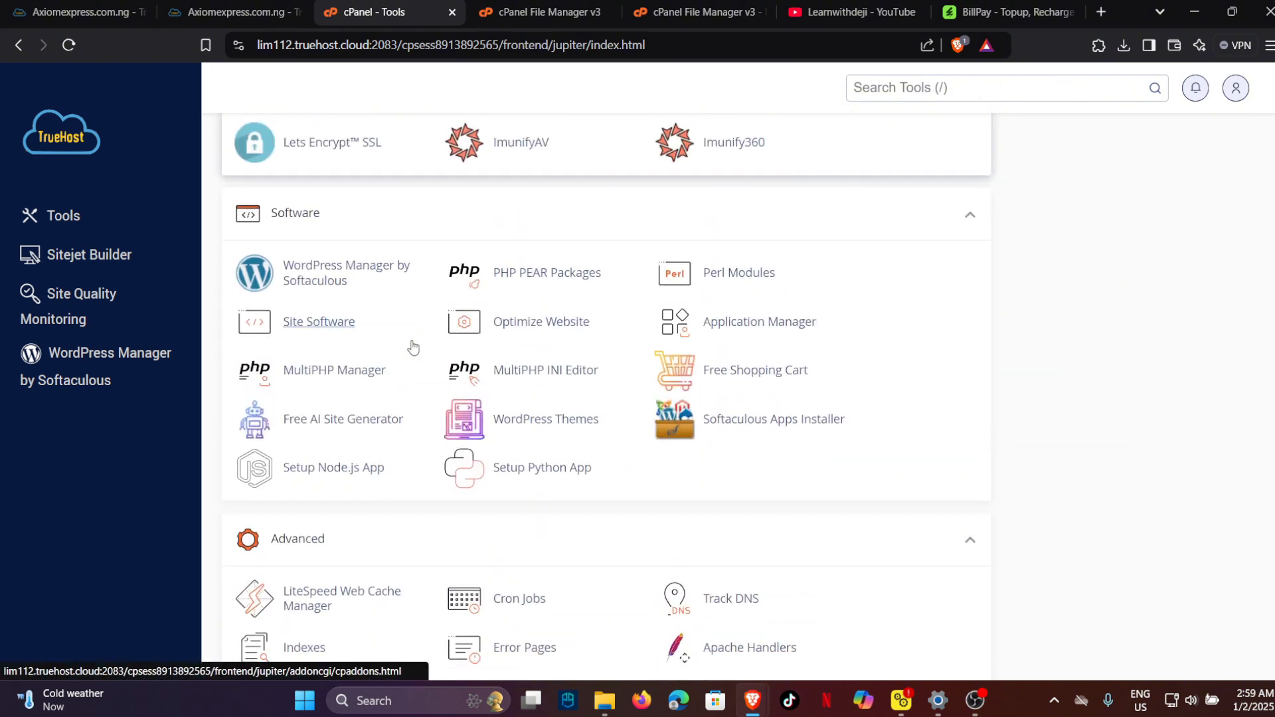
click(330, 376)
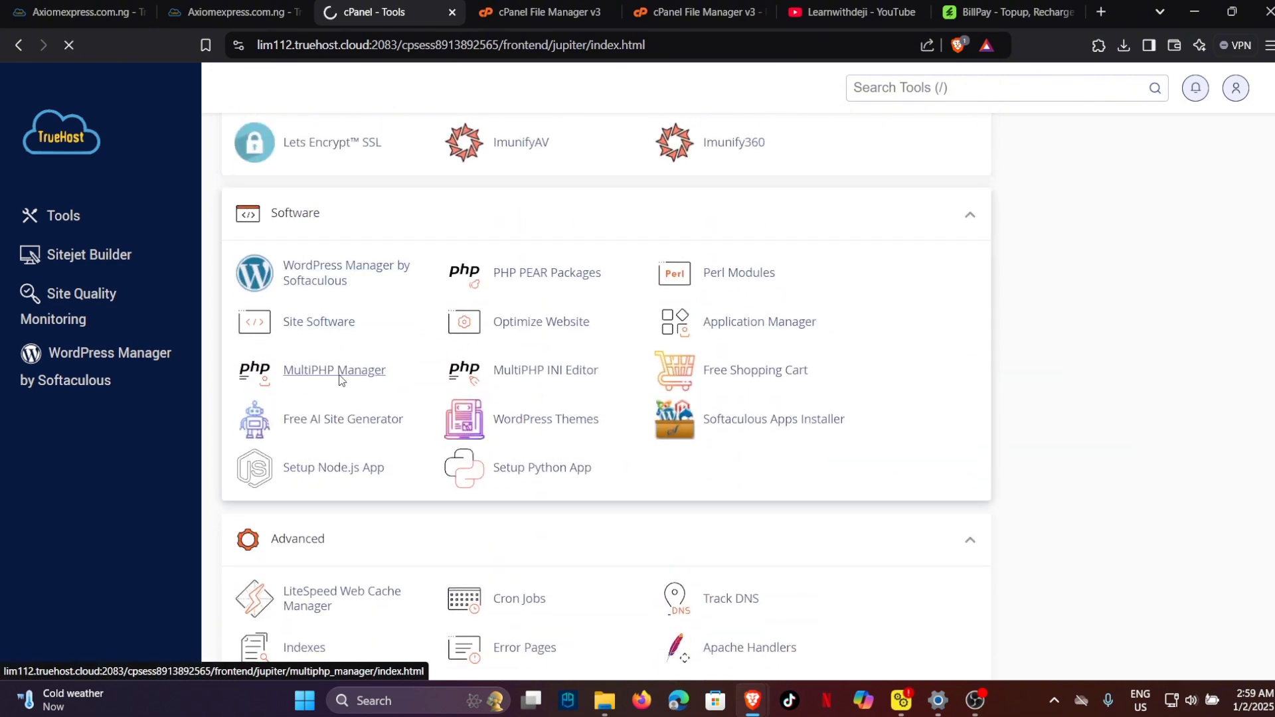
Review each domain's PHP version, with data.axiomexpress.com.ng on PHP 8.1 (ea-php81).
right_click(492, 392)
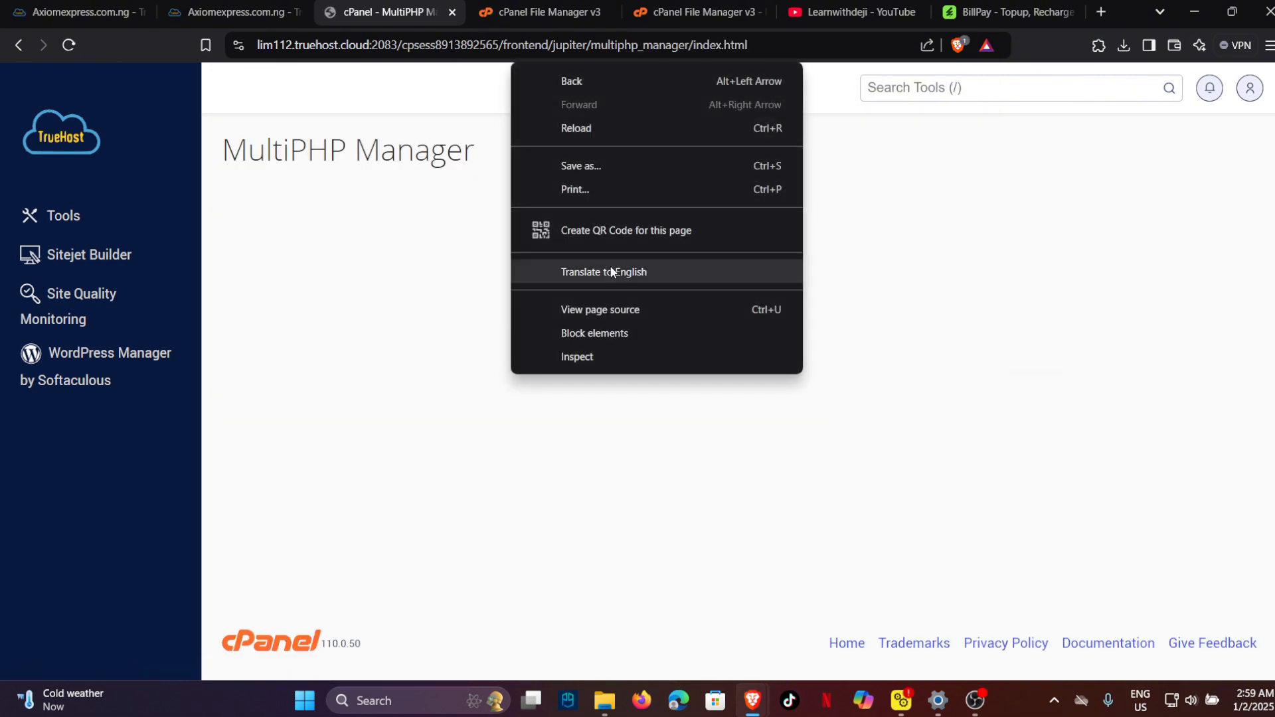
click(354, 392)
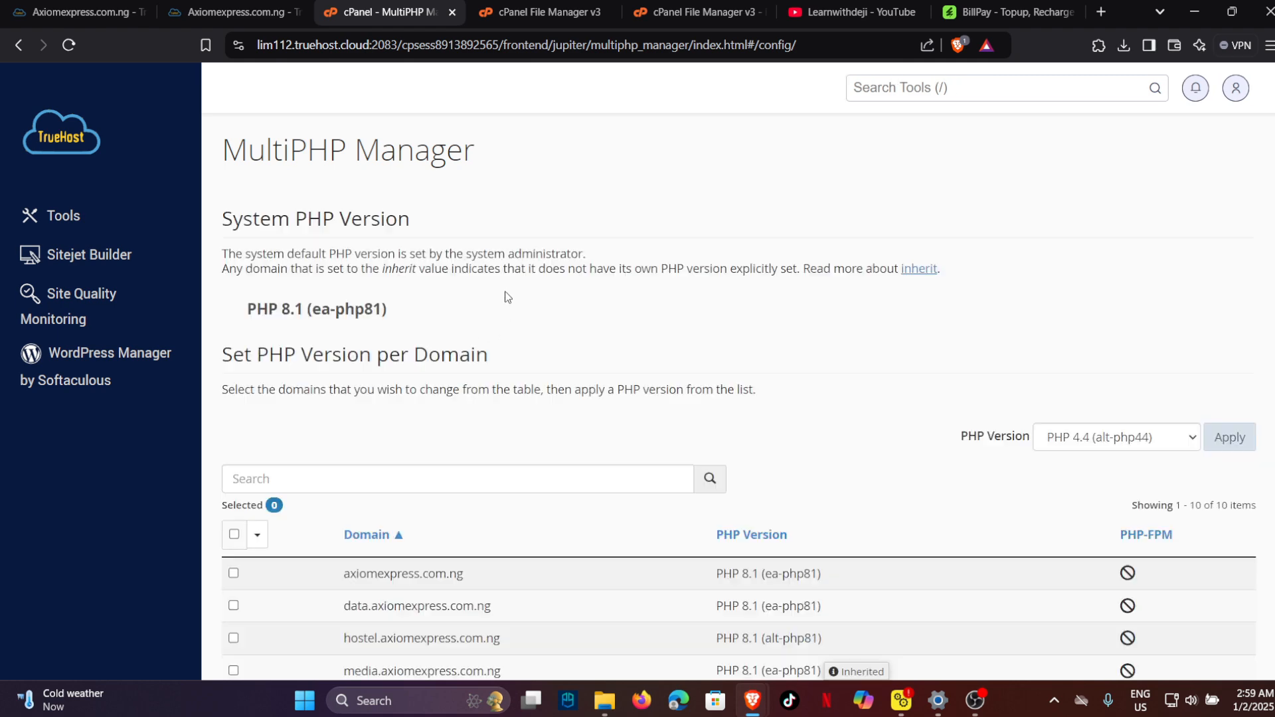
scroll(518, 339, down, 4)
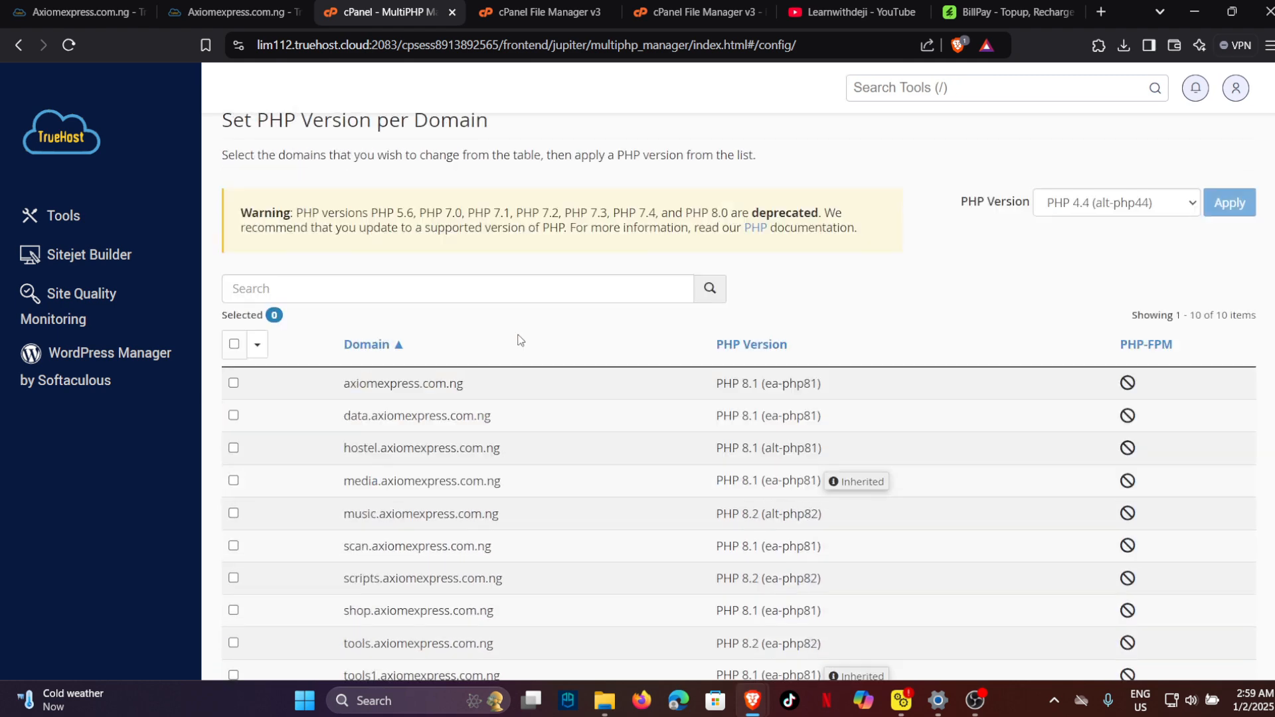
scroll(367, 530, down, 2)
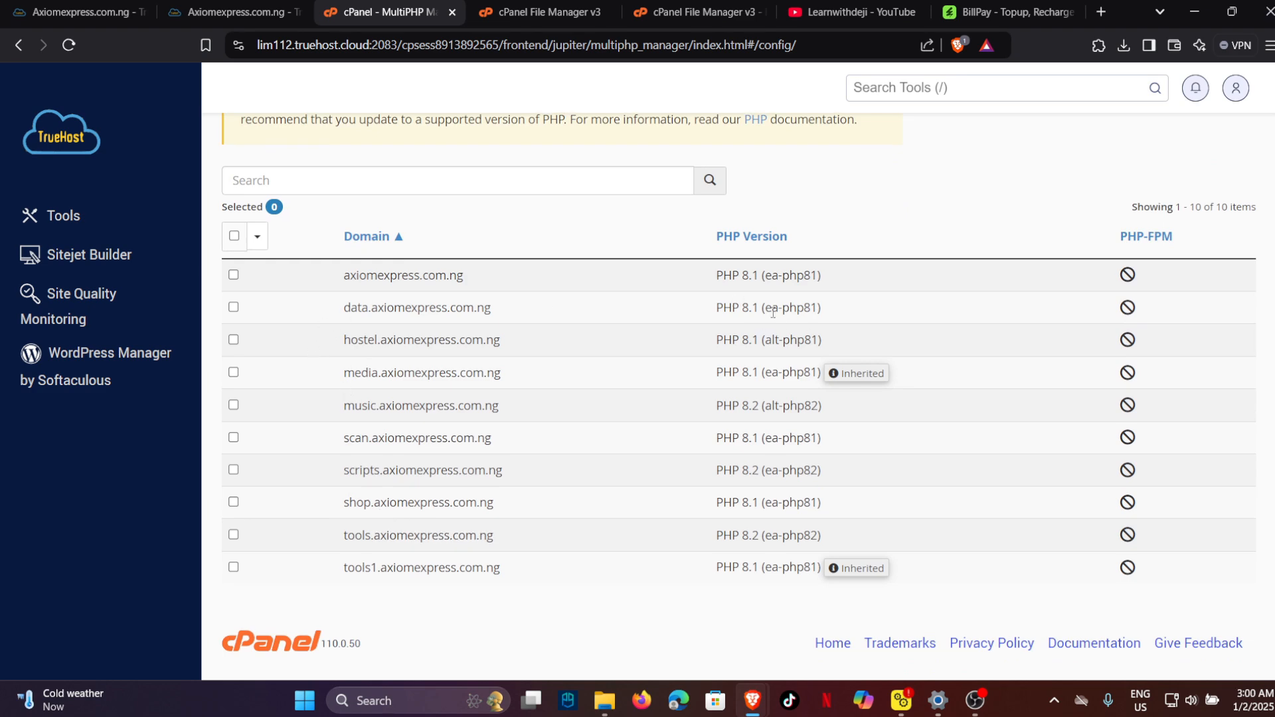
click(541, 12)
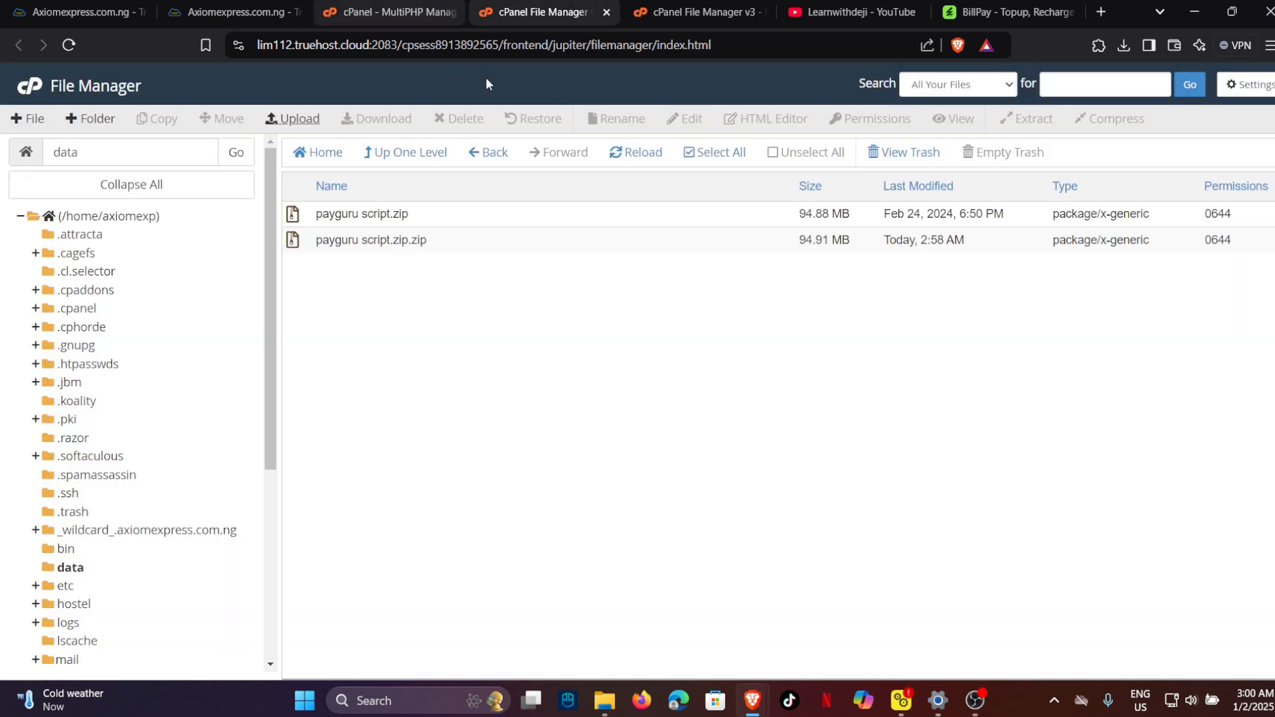
click(697, 12)
click(398, 12)
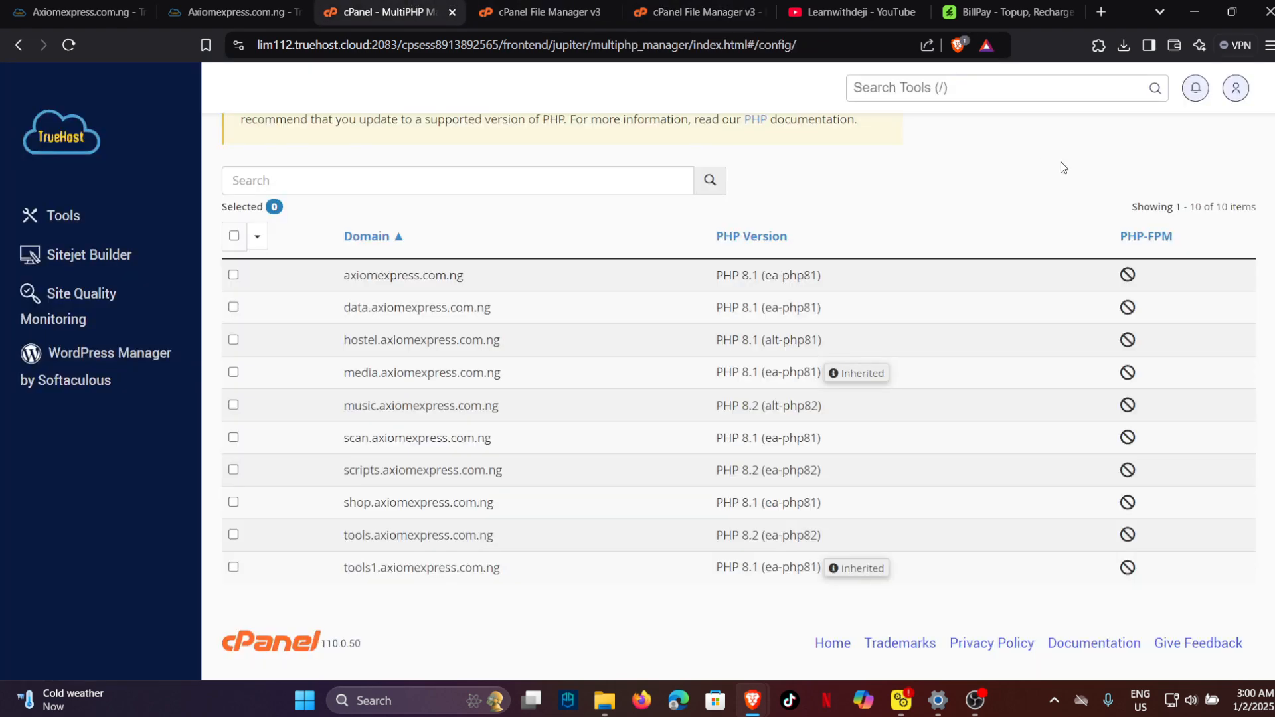
Scroll through the BillPay CodeCanyon feature descriptions down to the in-app notification section.
click(1023, 13)
scroll(450, 357, down, 15)
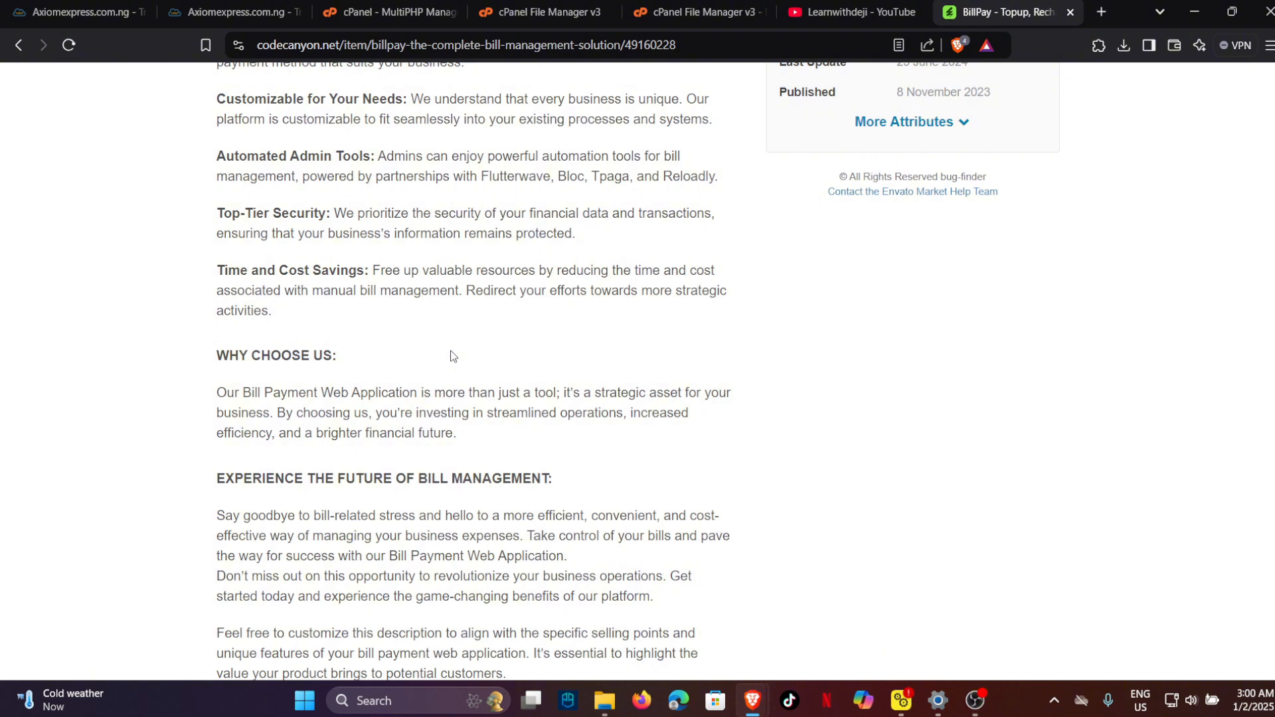
scroll(348, 269, down, 3)
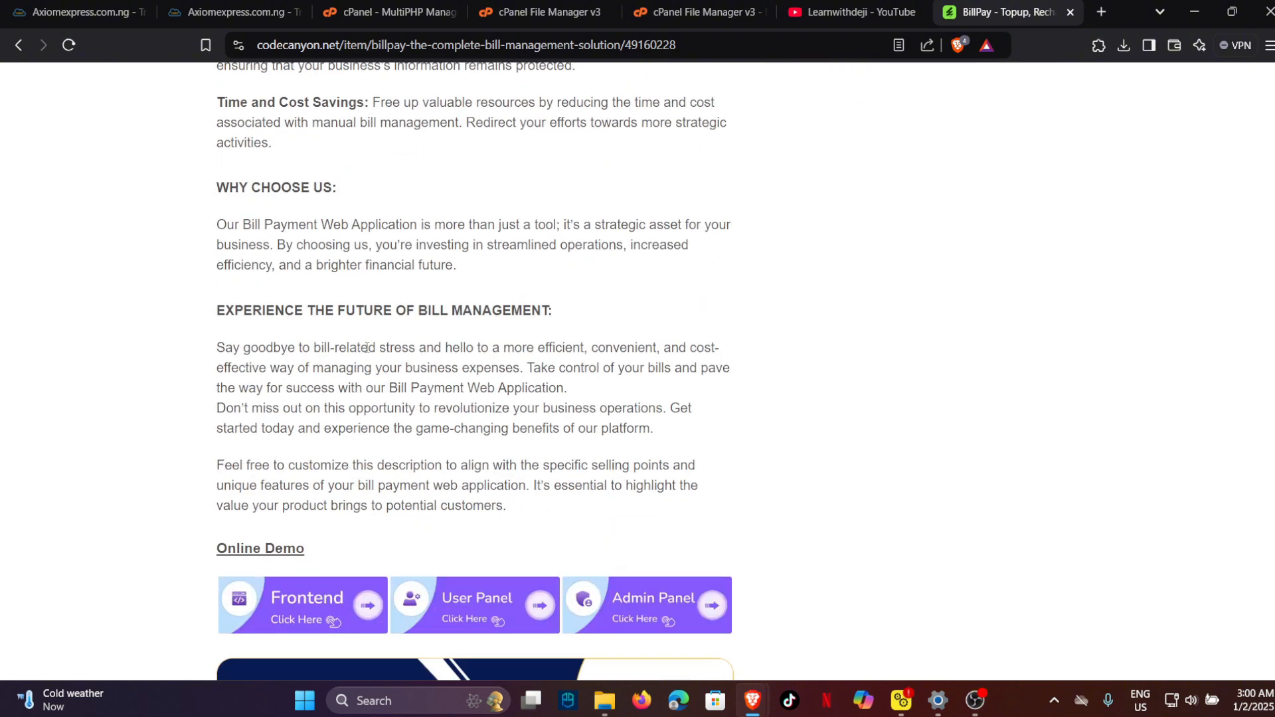
scroll(366, 347, down, 4)
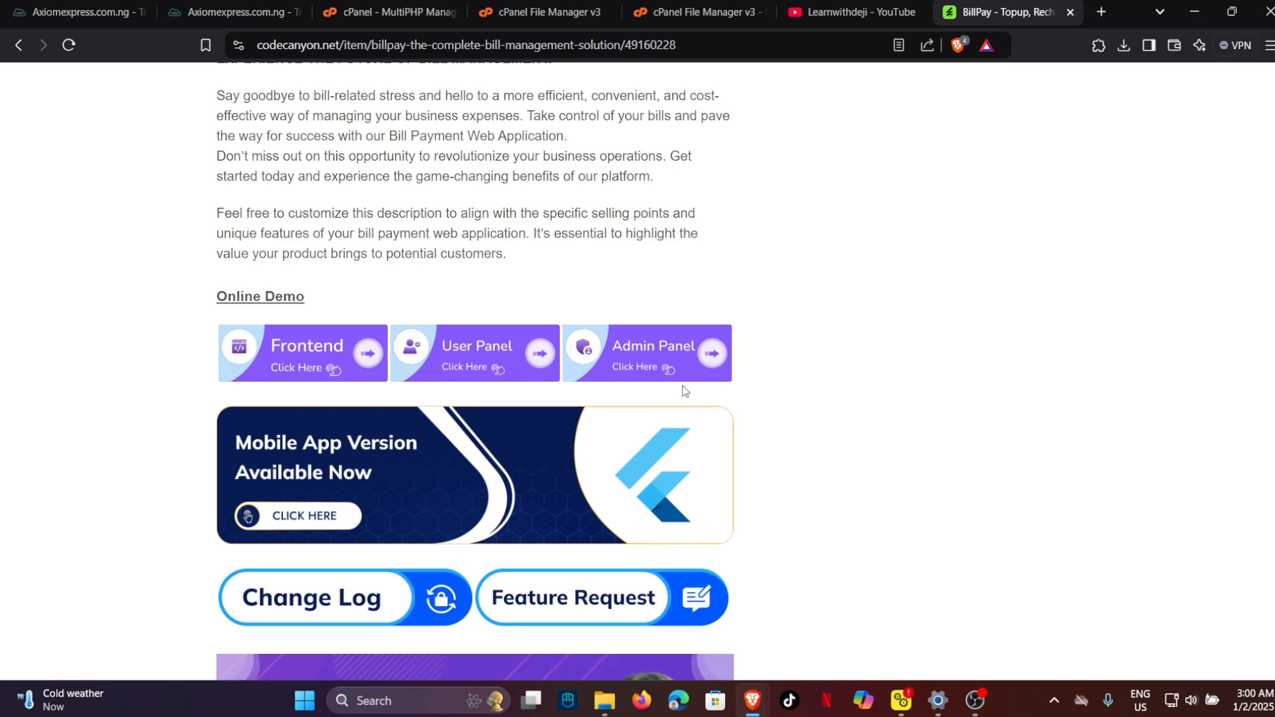
scroll(541, 432, down, 4)
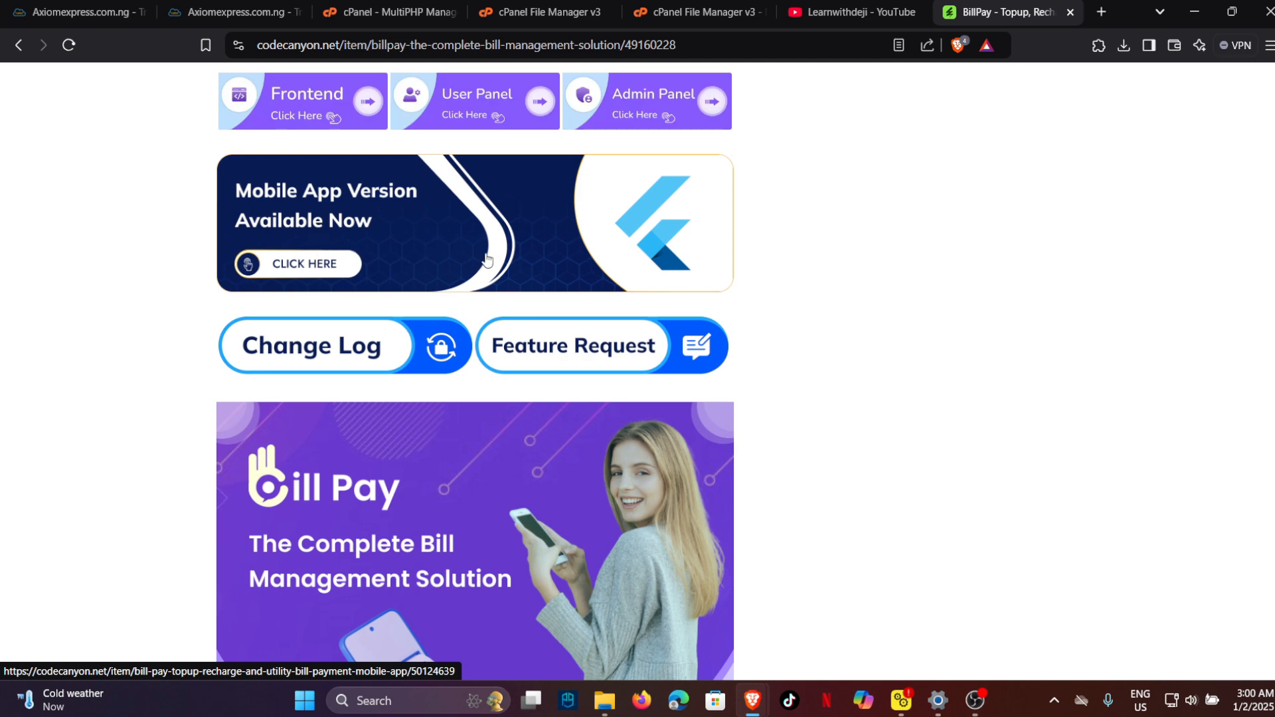
scroll(465, 339, down, 5)
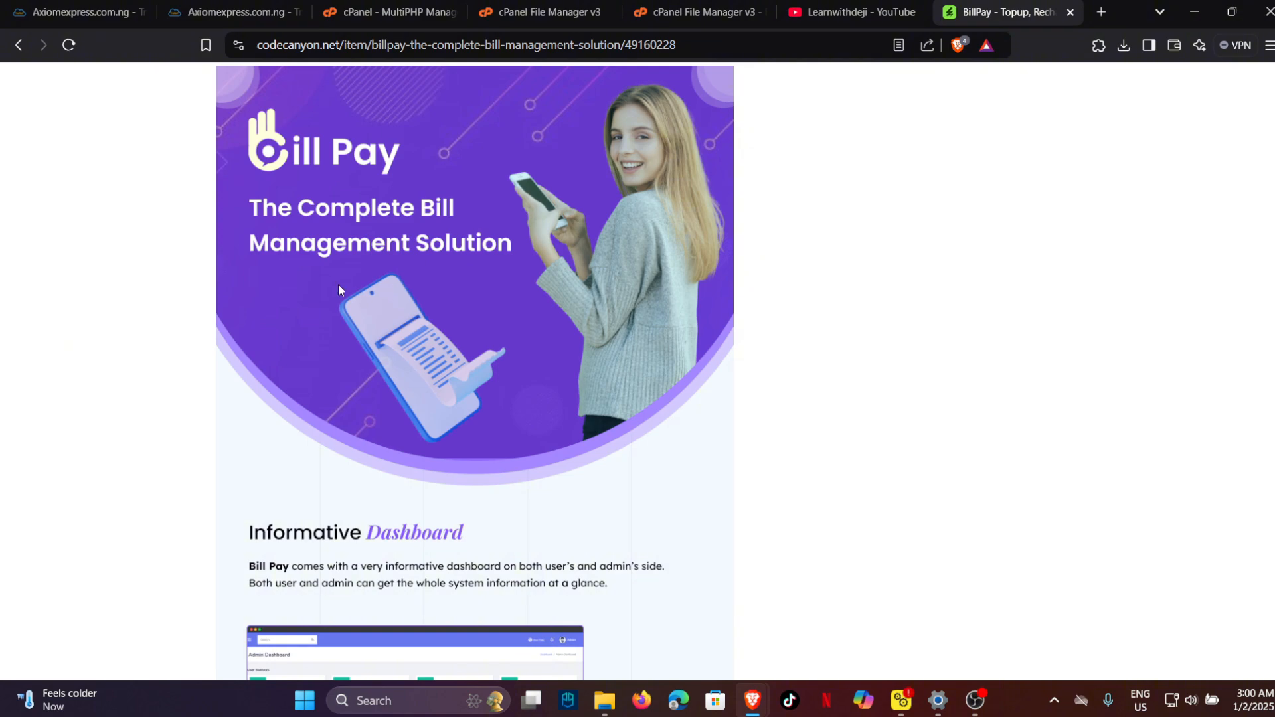
scroll(439, 355, down, 5)
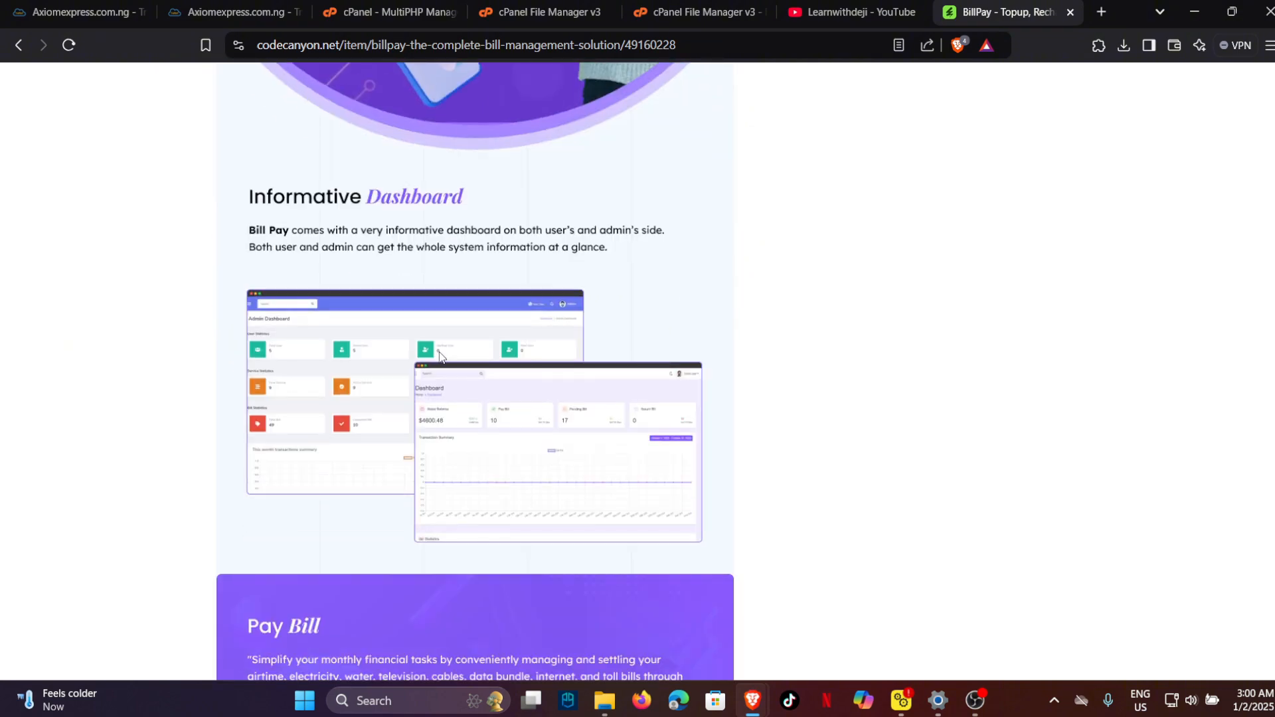
scroll(439, 356, down, 5)
scroll(432, 342, up, 4)
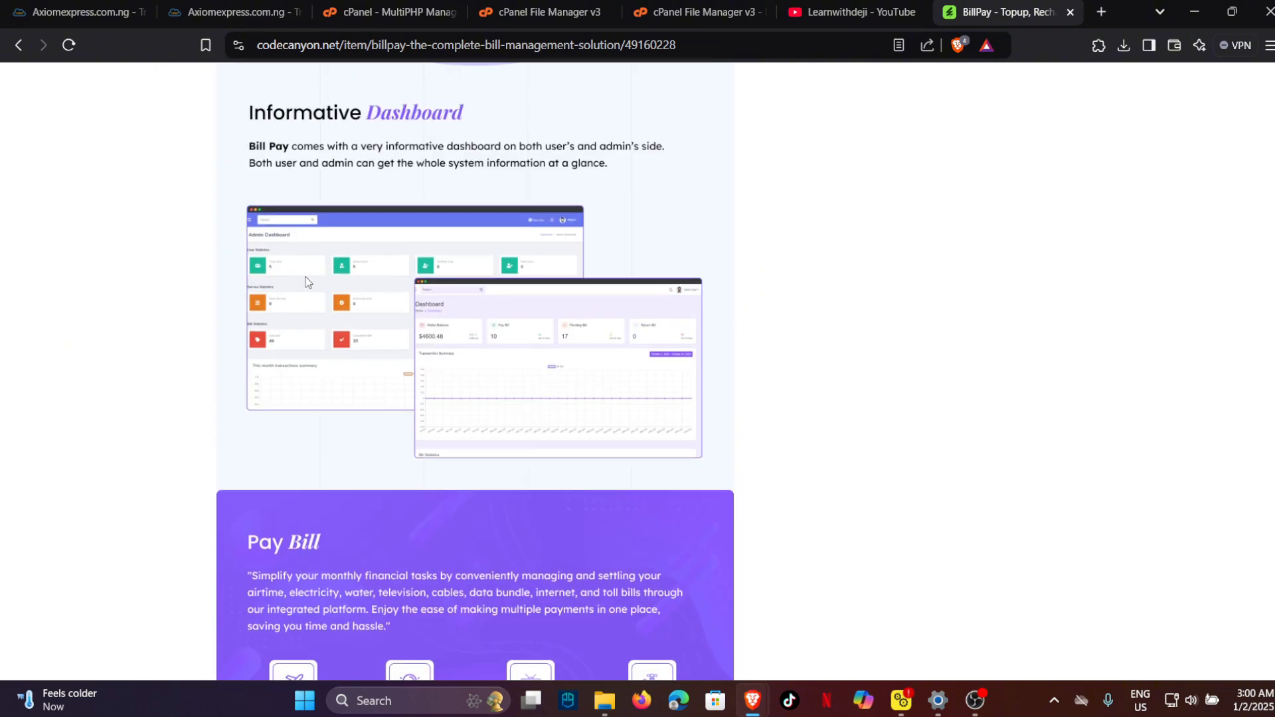
scroll(308, 284, down, 6)
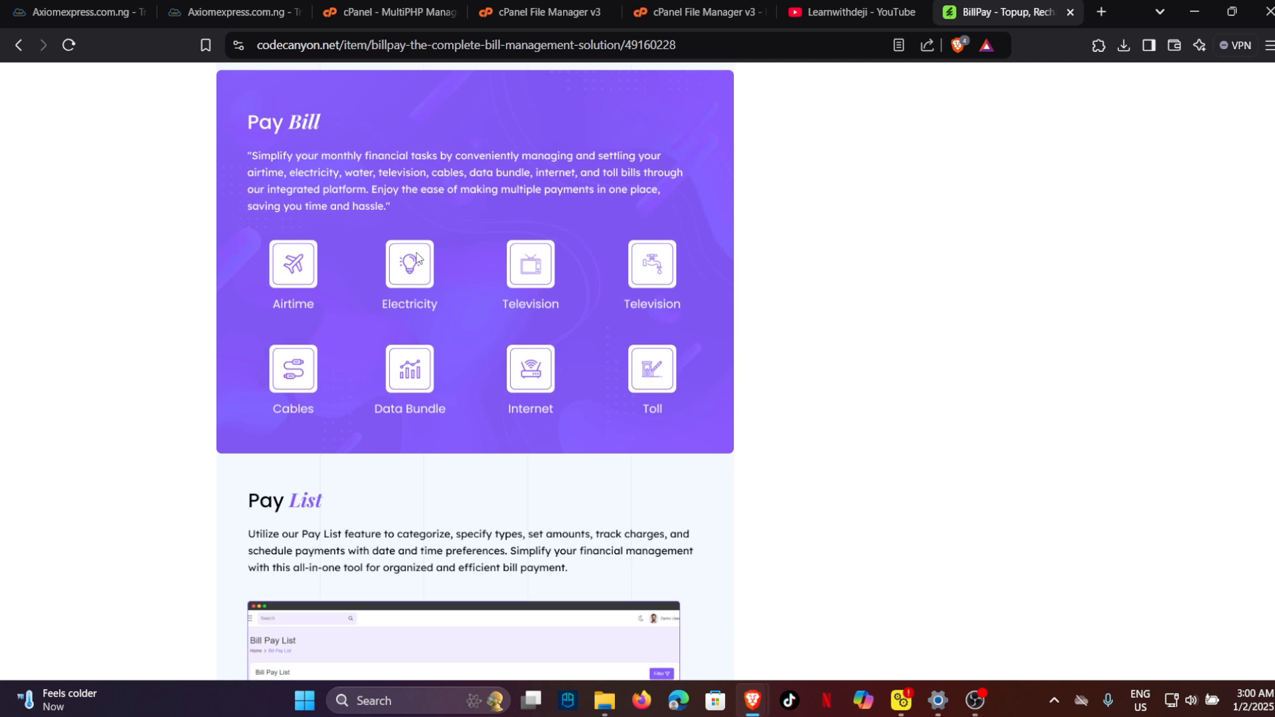
scroll(417, 259, down, 3)
scroll(417, 259, down, 1)
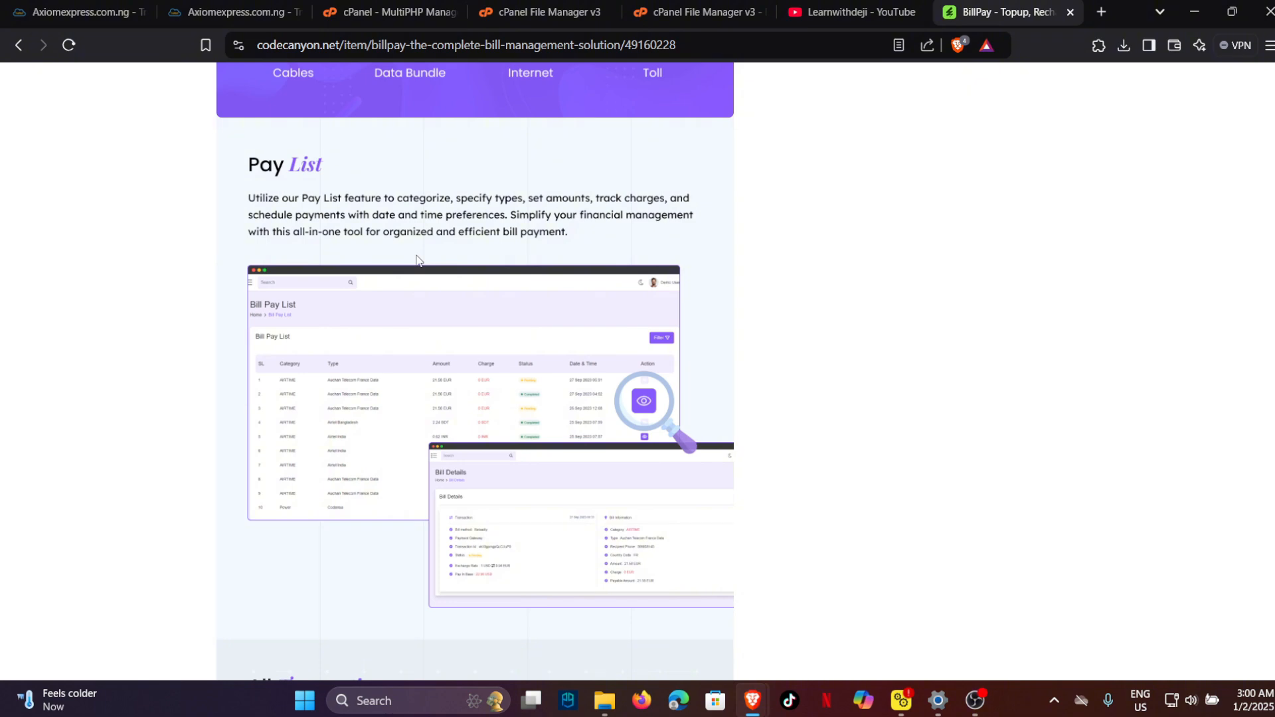
scroll(417, 259, down, 10)
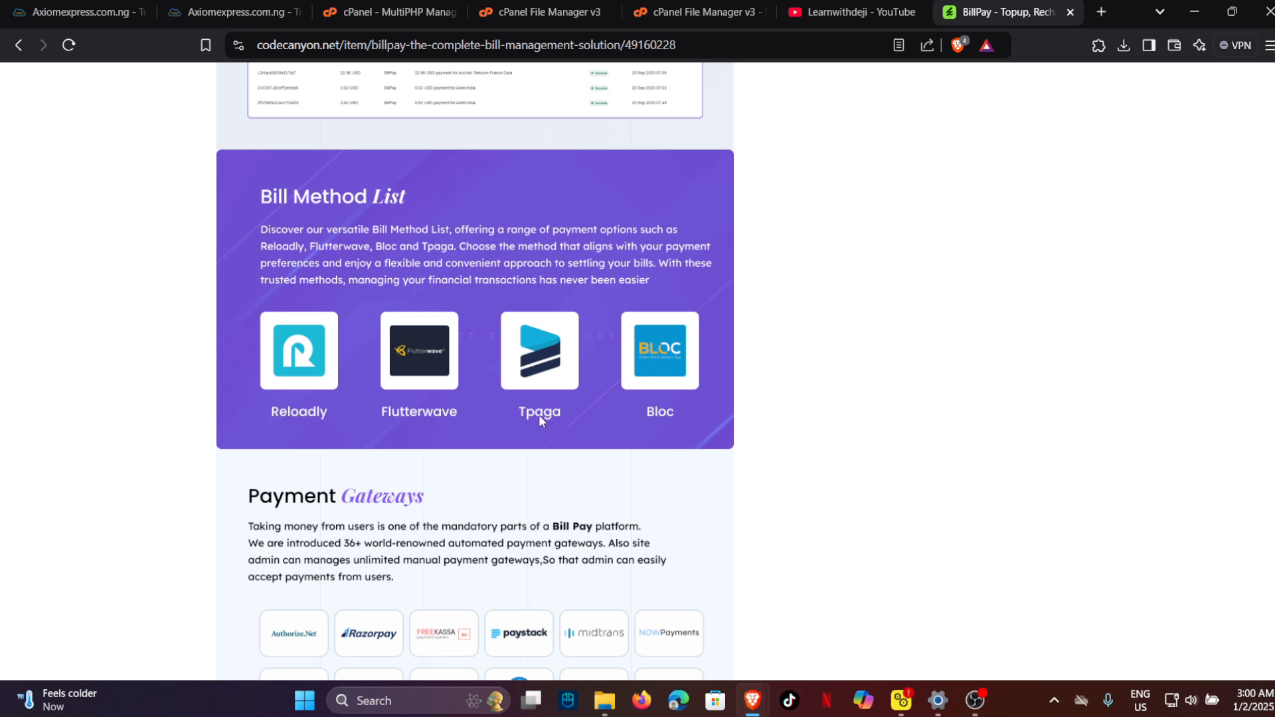
scroll(631, 407, down, 5)
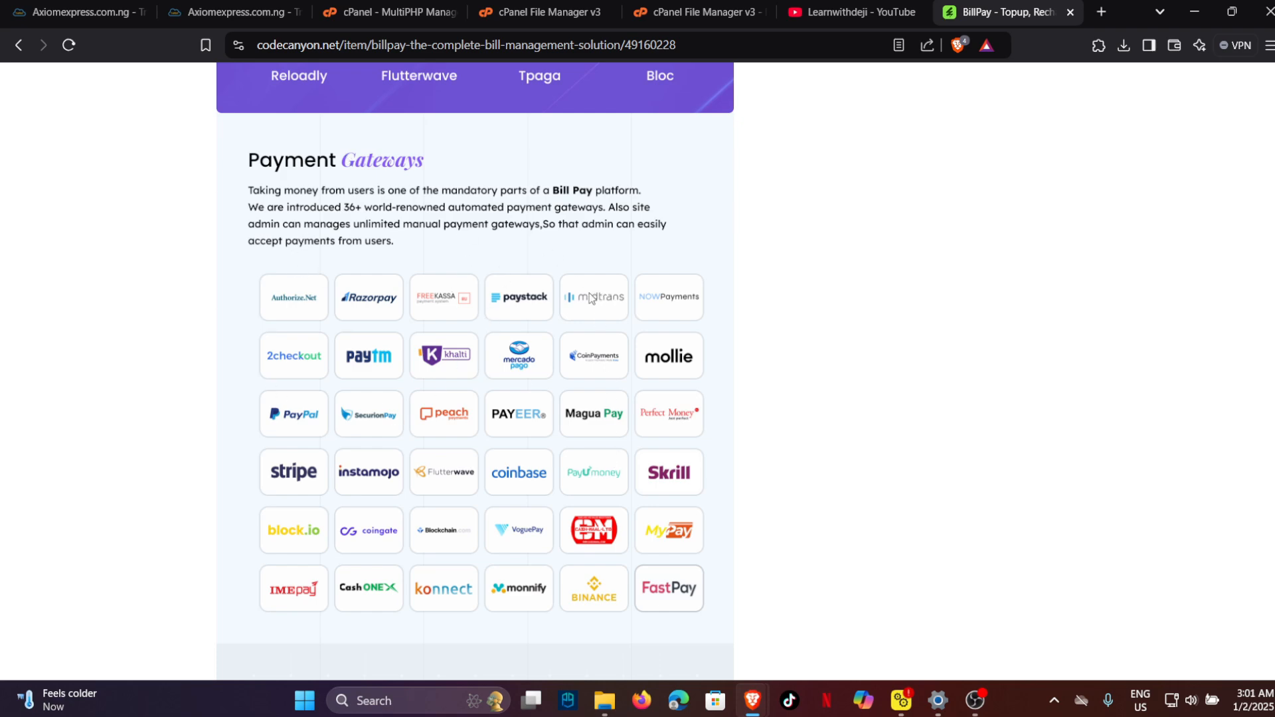
scroll(511, 317, down, 6)
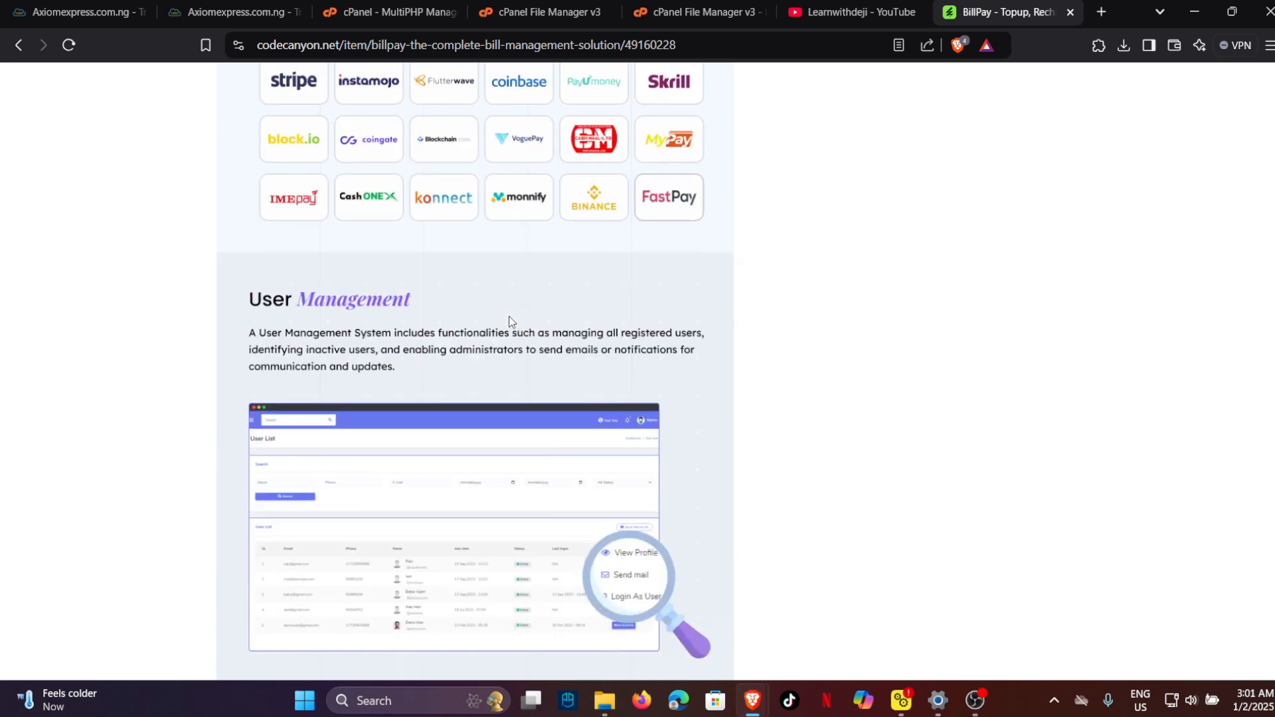
scroll(385, 289, down, 6)
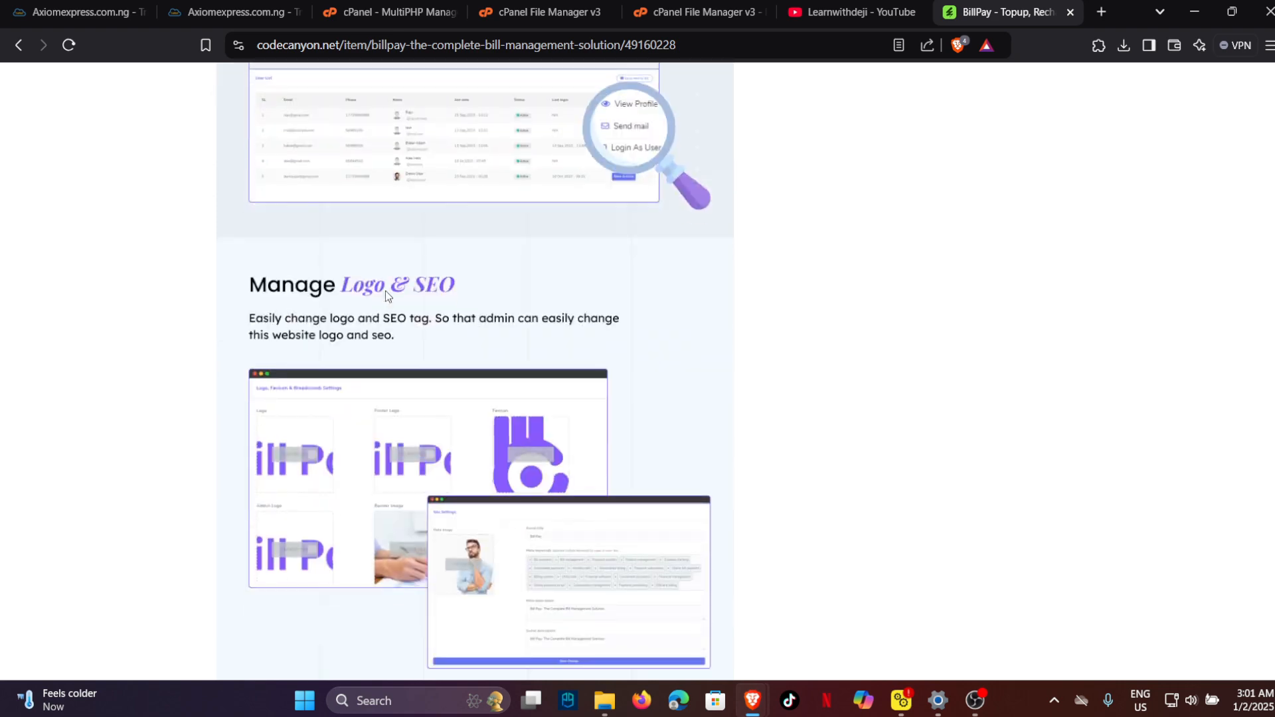
scroll(396, 291, down, 10)
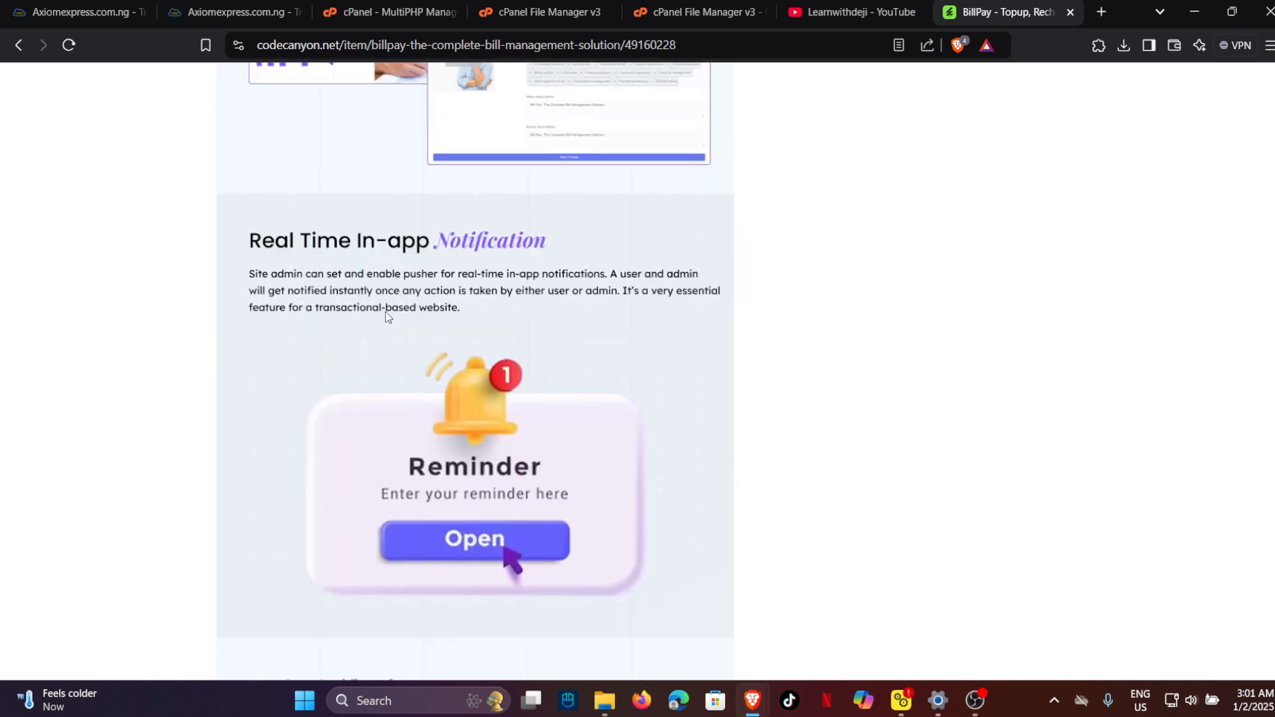
scroll(388, 315, up, 3)
Let the 50.02 MB BillPay zip upload reach 100%, then go back to File Manager.
click(651, 12)
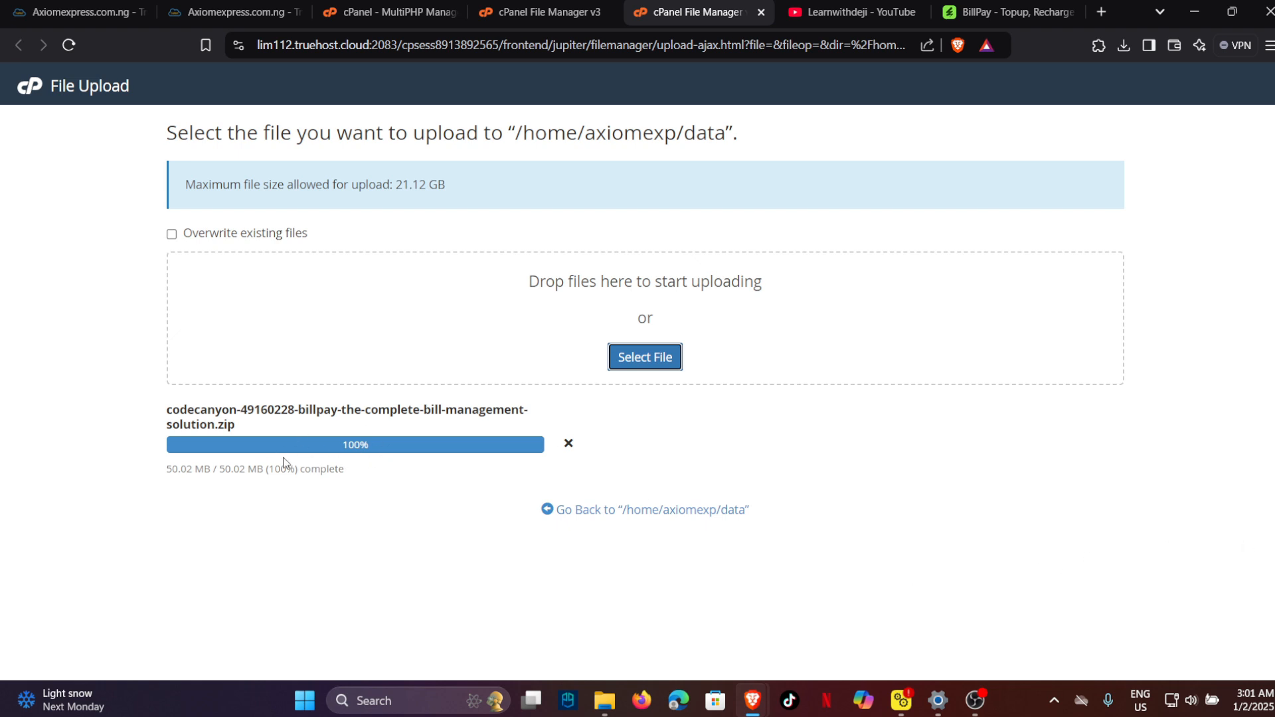
click(407, 449)
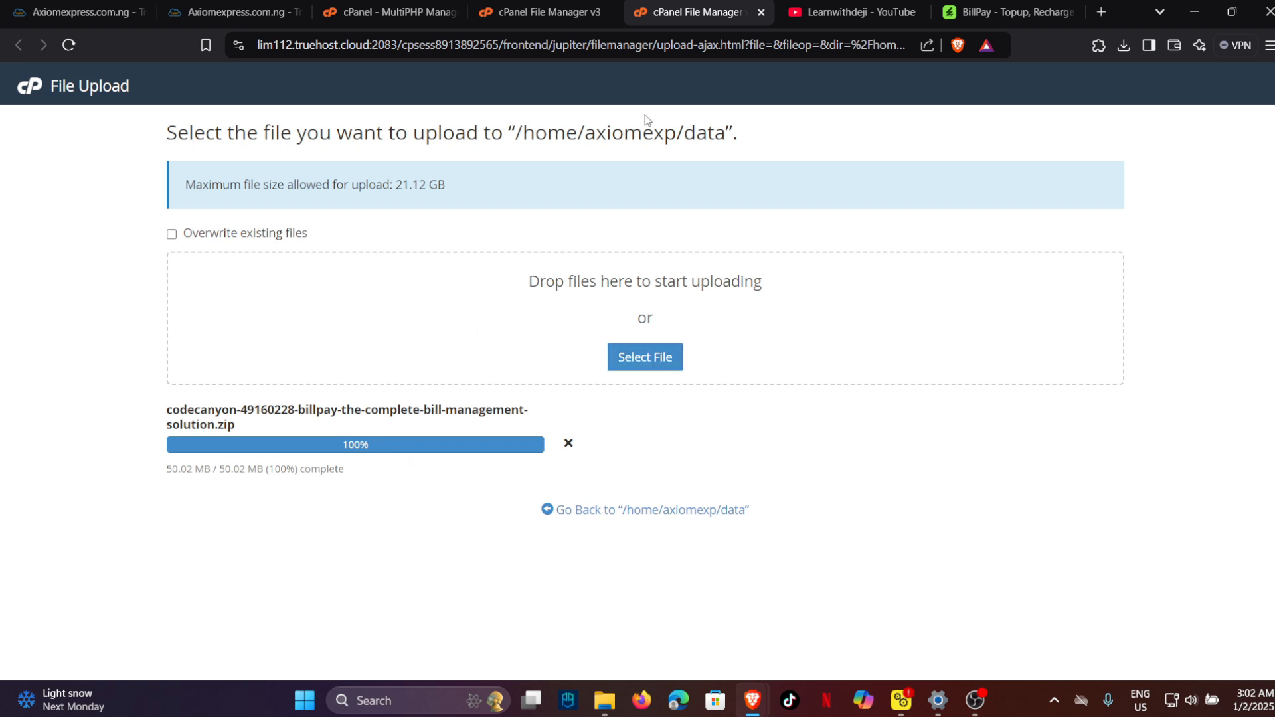
Refresh the data folder and extract the uploaded BillPay zip into /data.
click(558, 12)
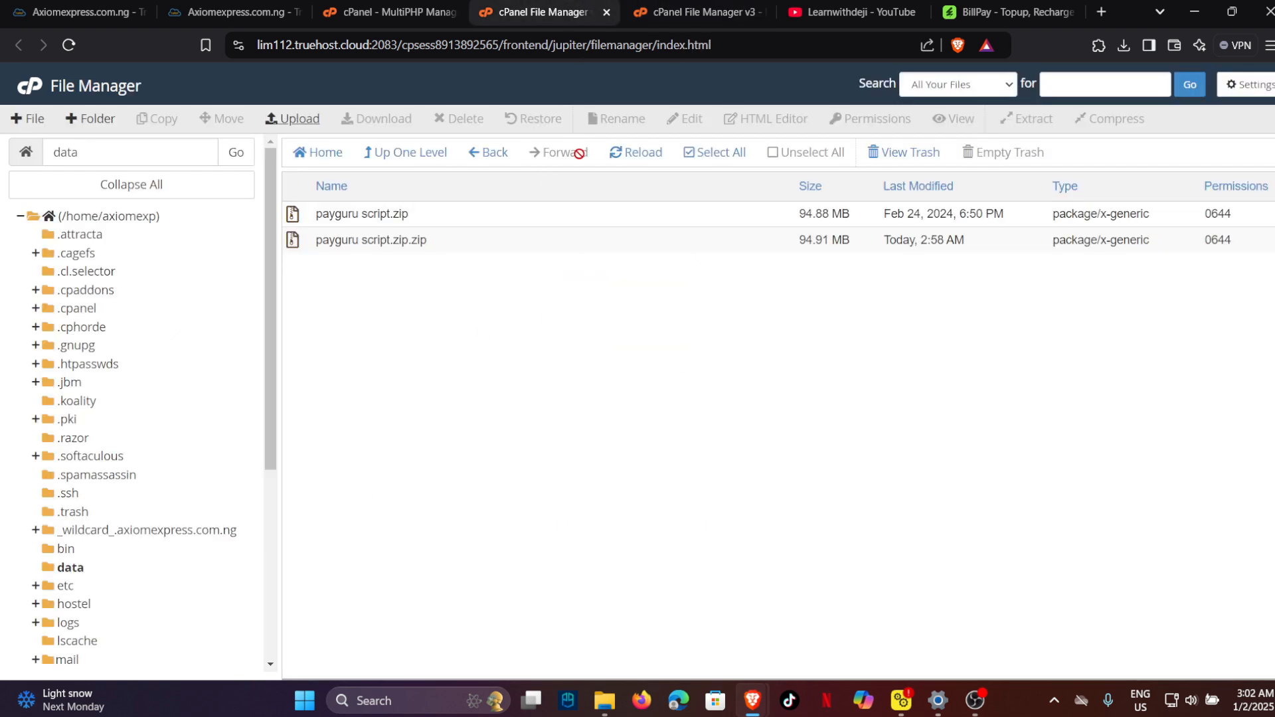
click(617, 158)
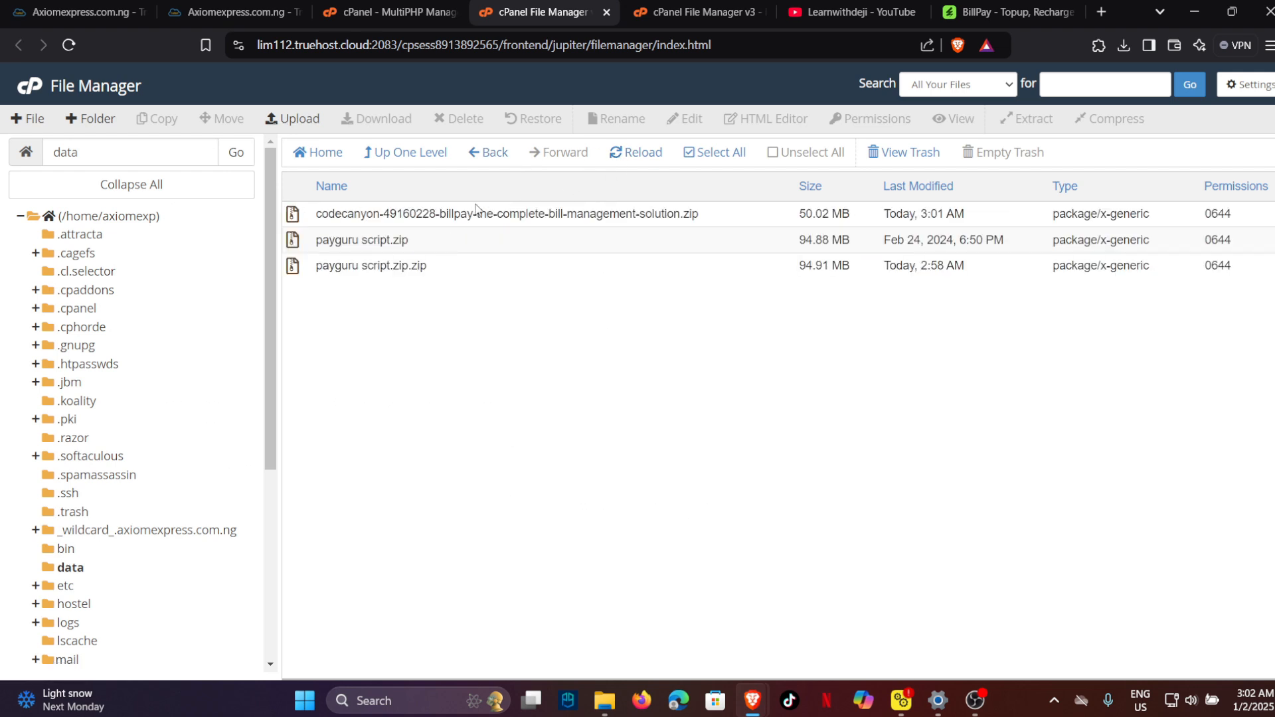
click(476, 209)
right_click(475, 209)
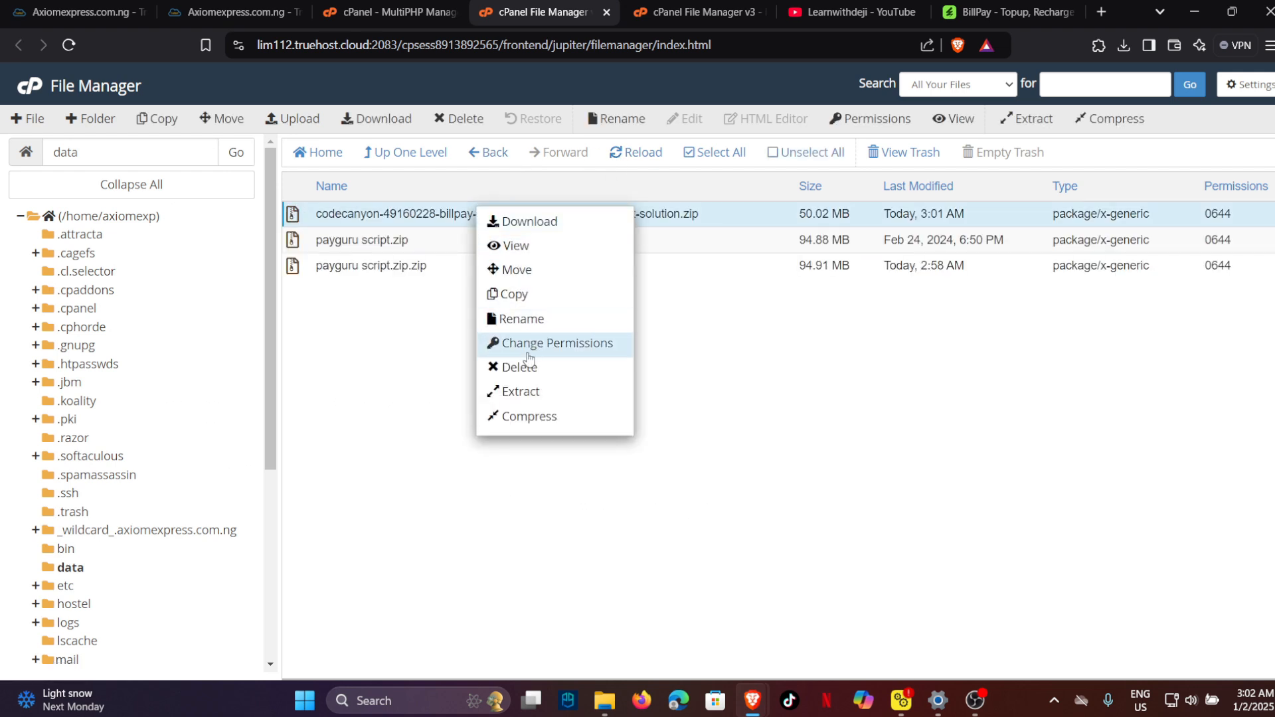
click(501, 393)
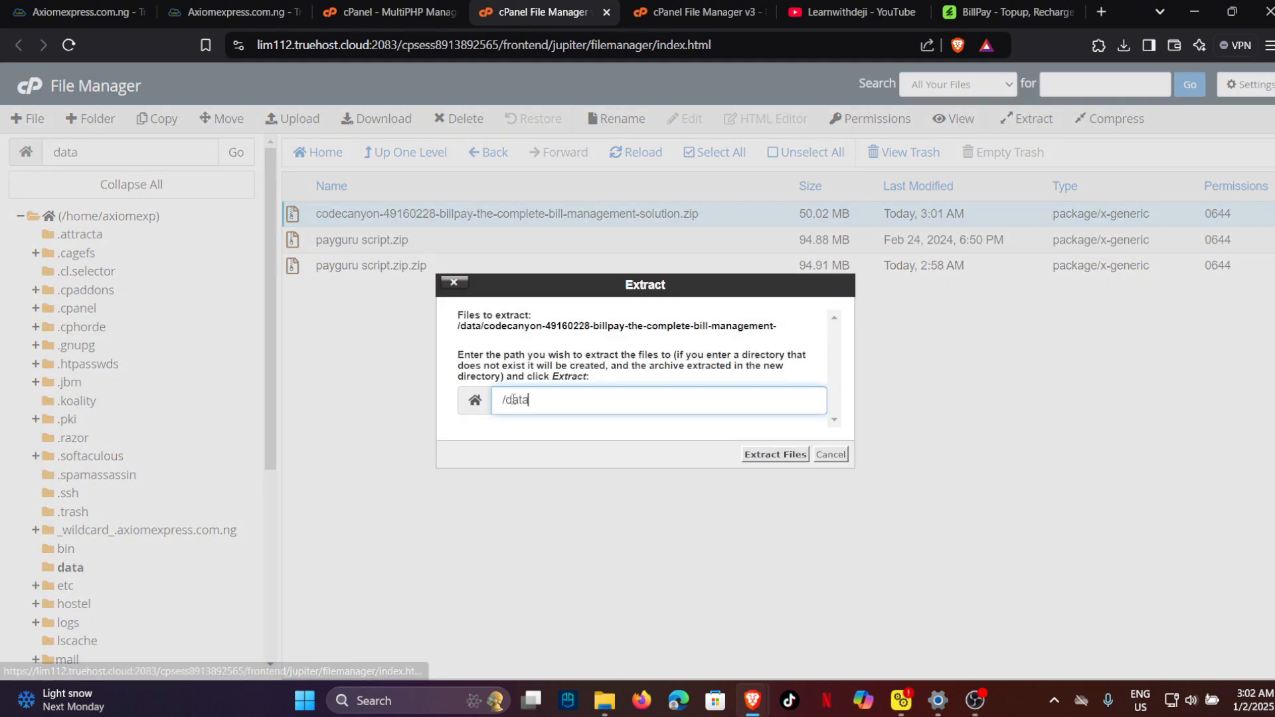
click(775, 455)
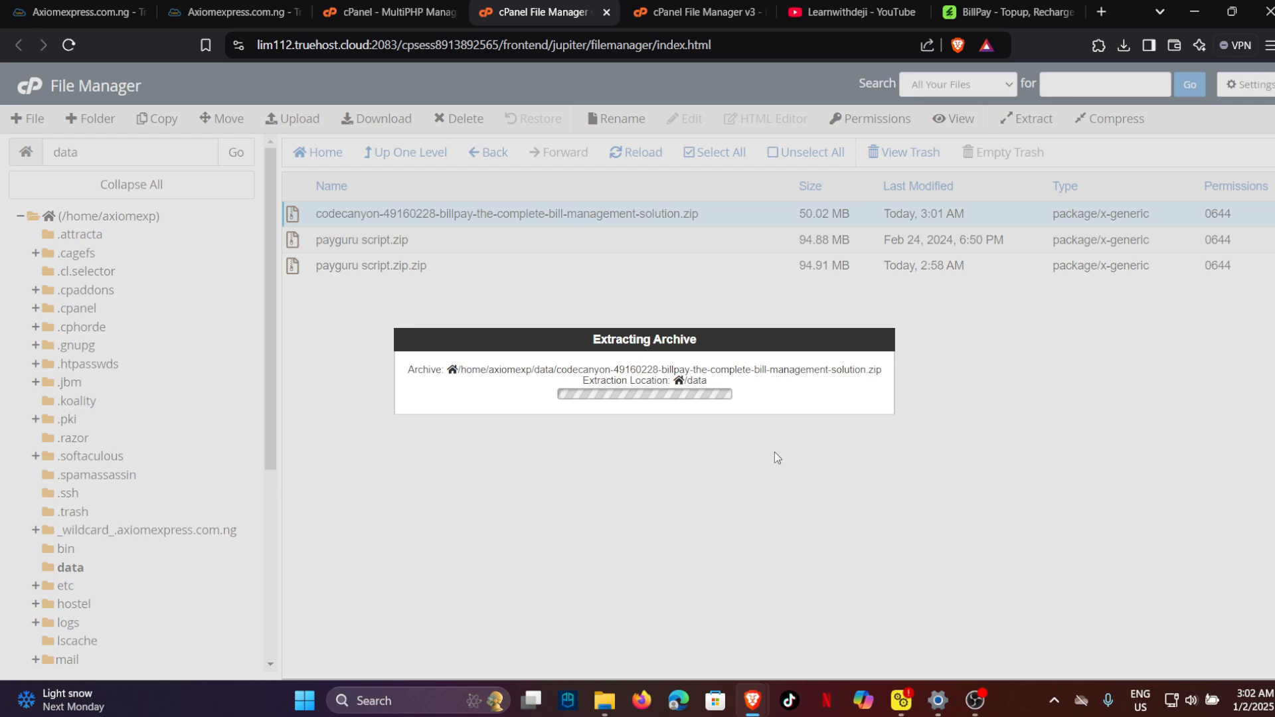
Load data.axiomexpress.com.ng in a new tab, then go back to the File Manager.
click(1102, 12)
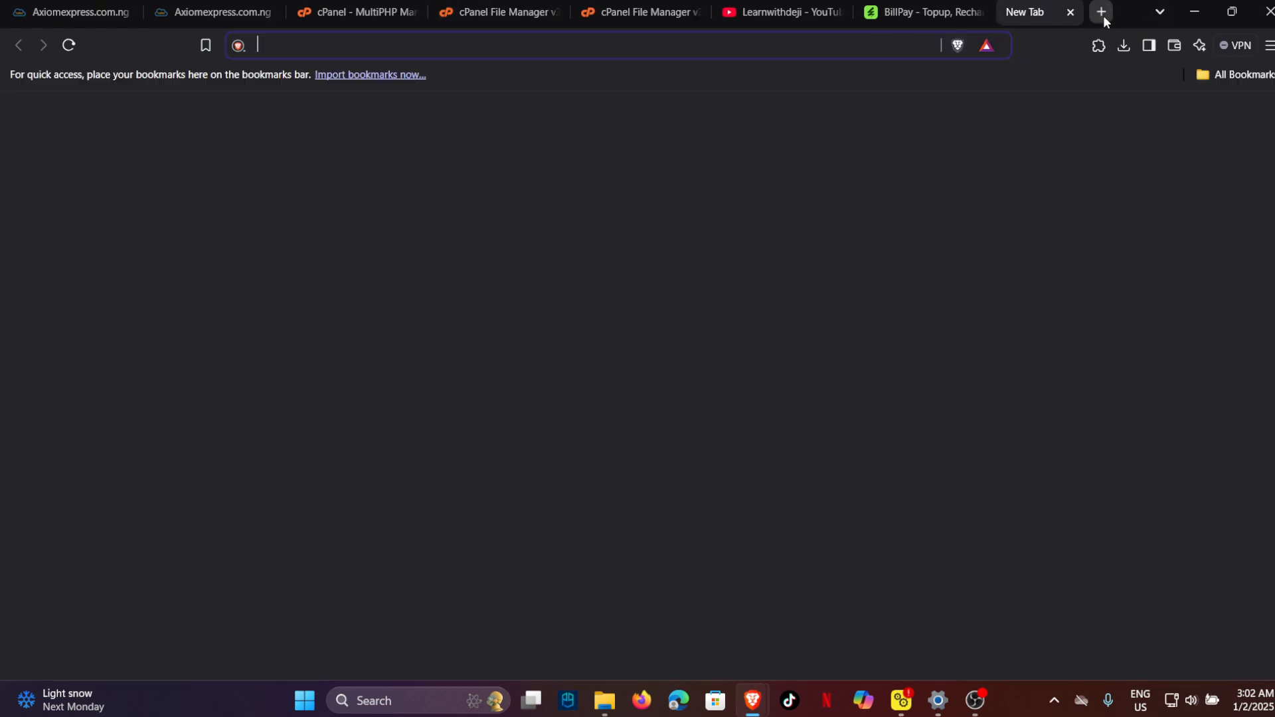
text(data.)
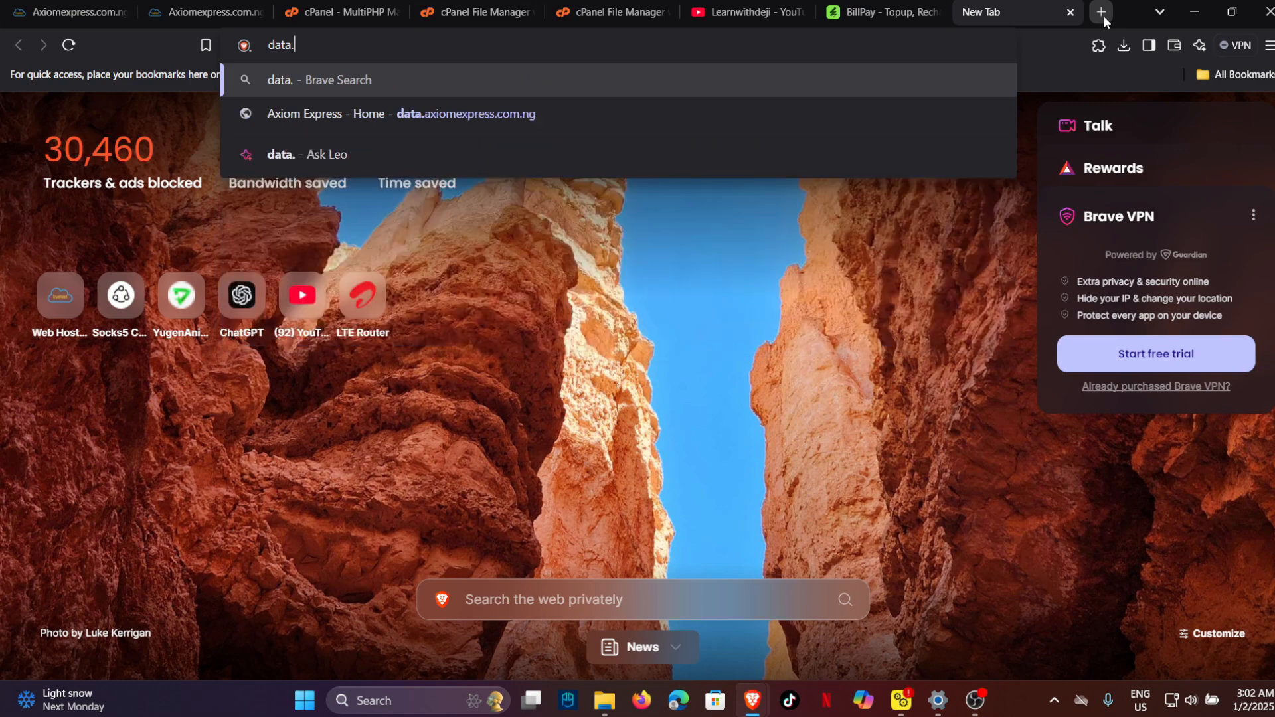
text(axiomexpress.com)
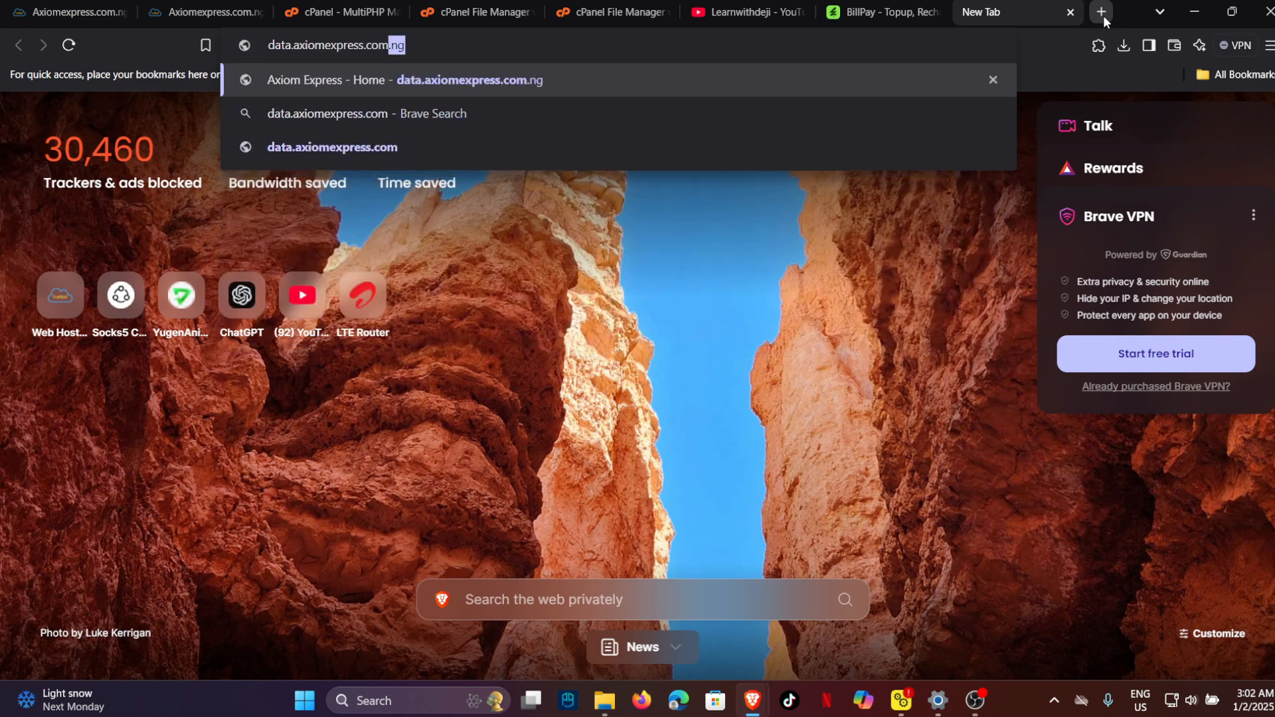
key(Right)
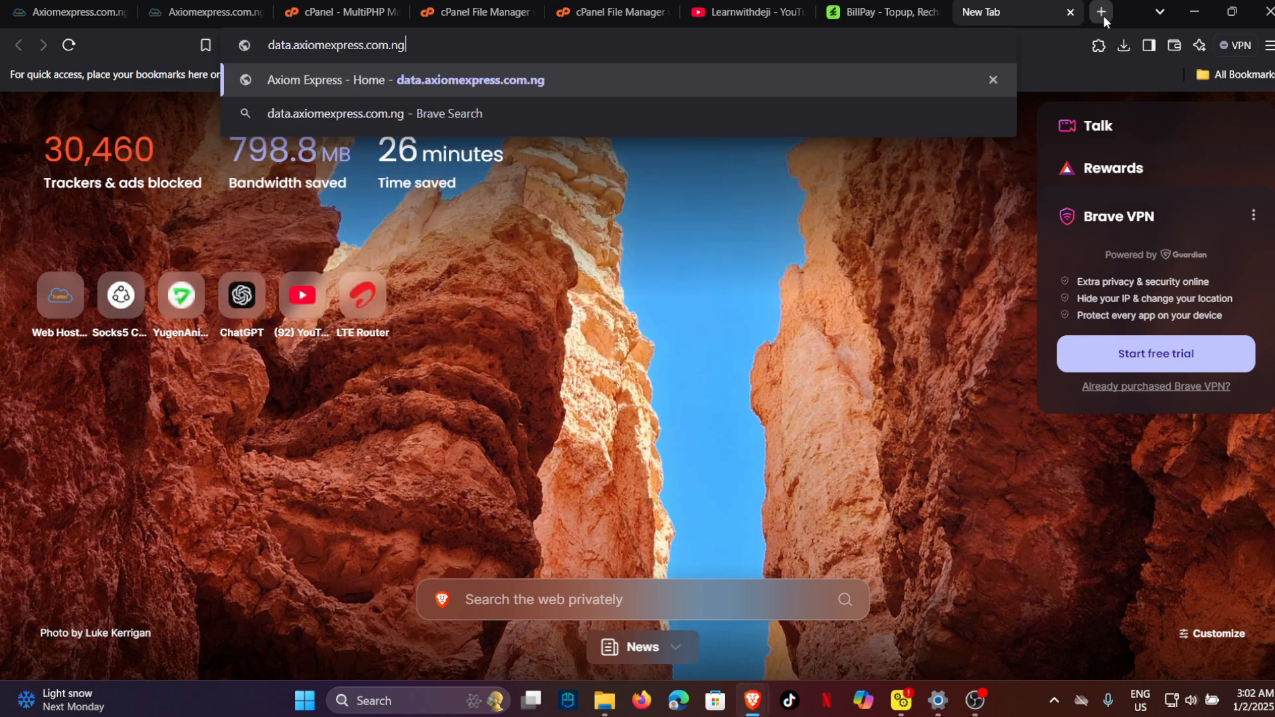
key(Return)
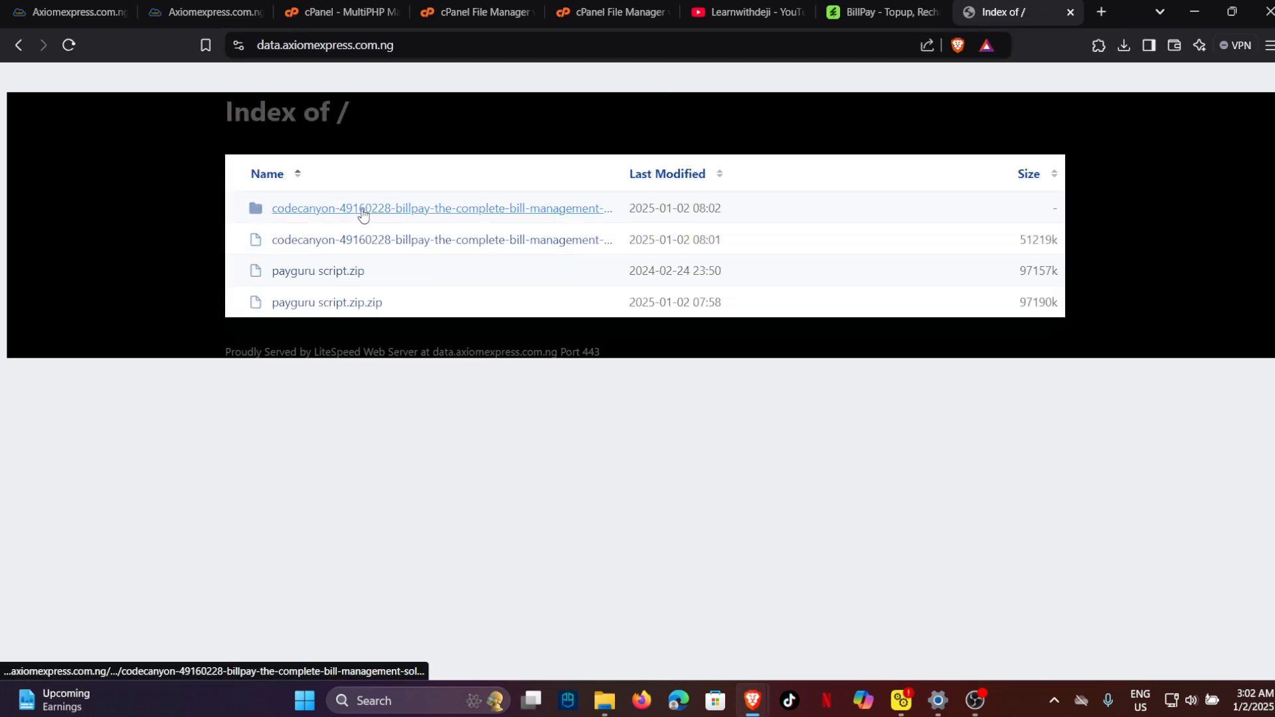
click(428, 3)
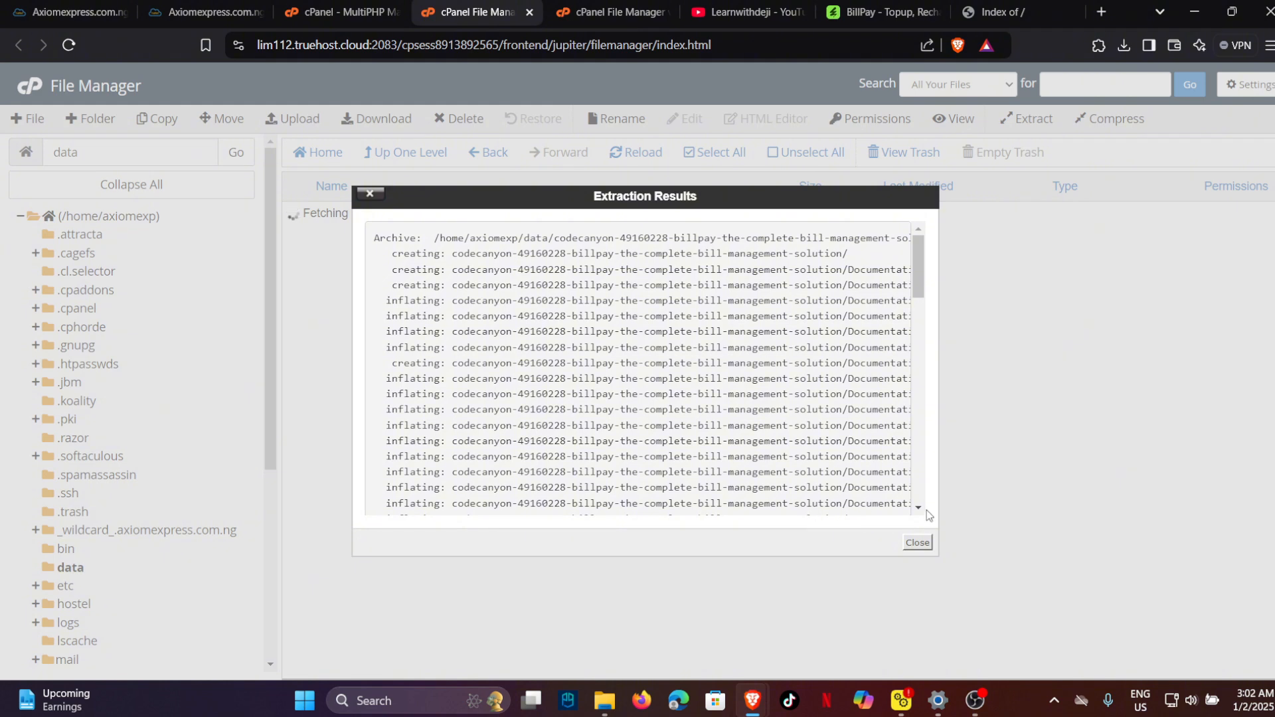
Open the extracted codecanyon folder and extract its project.zip into /data/.
click(915, 538)
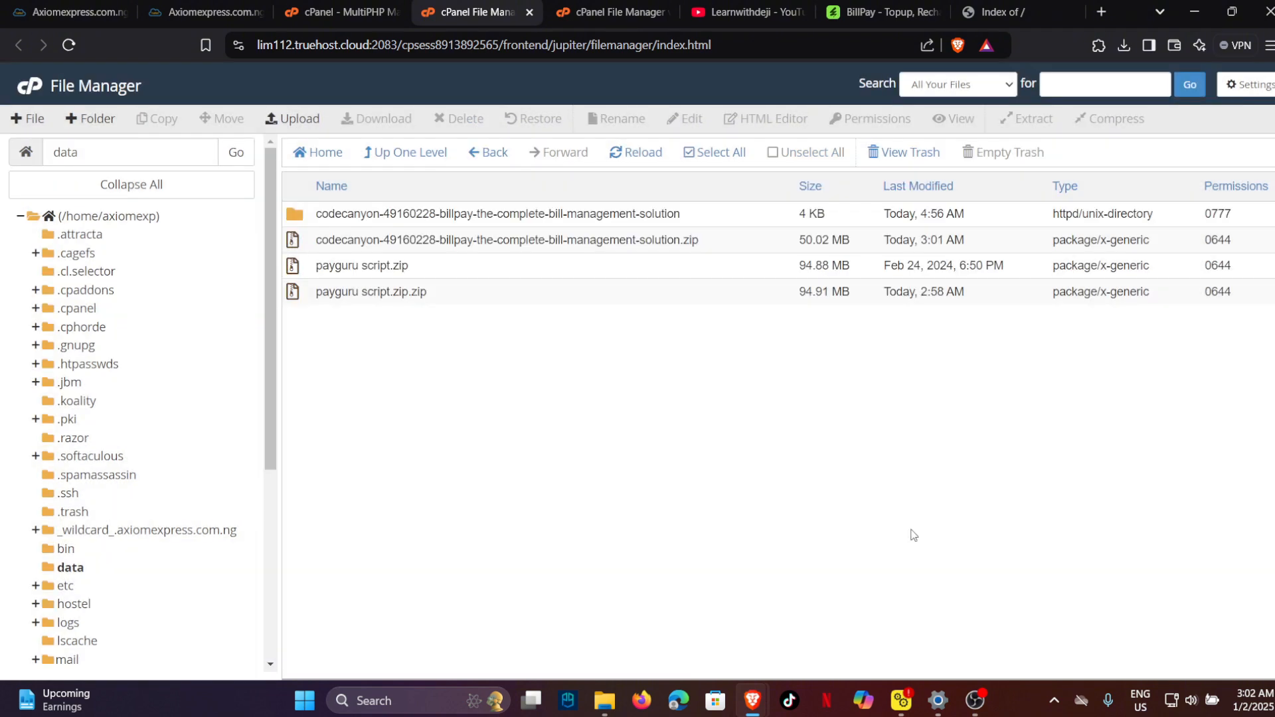
double_click(702, 217)
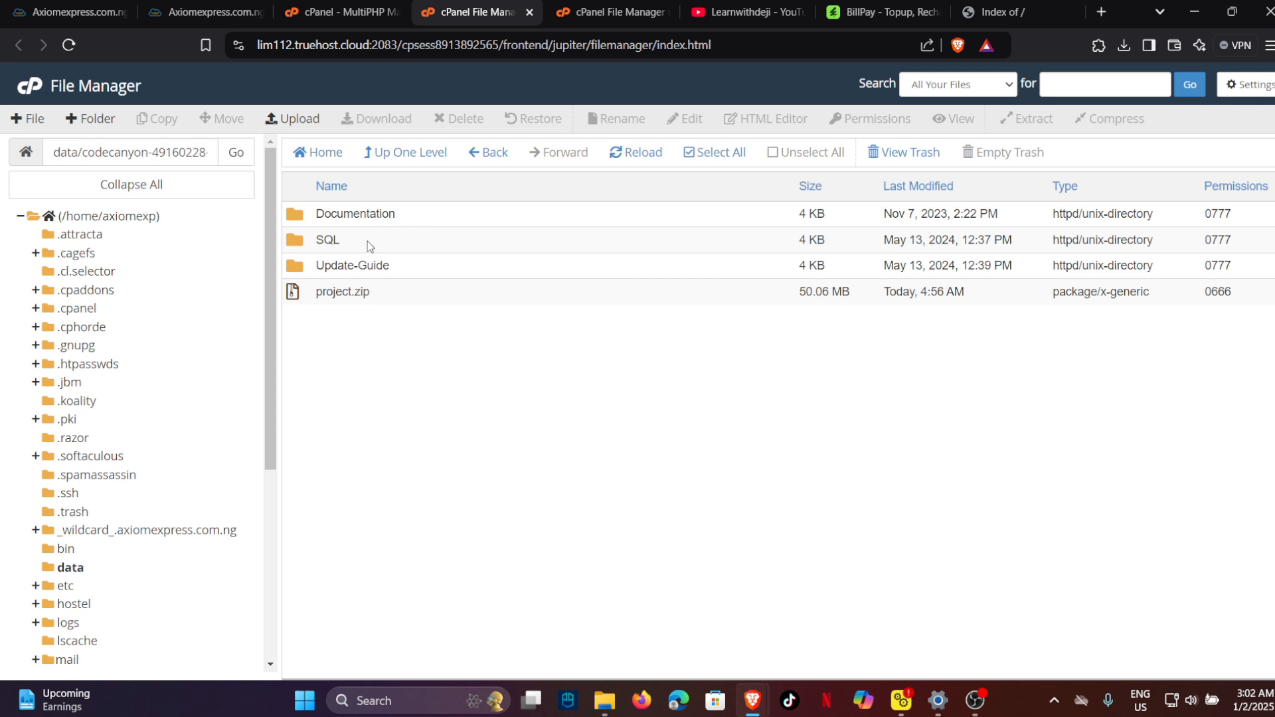
click(389, 289)
right_click(389, 290)
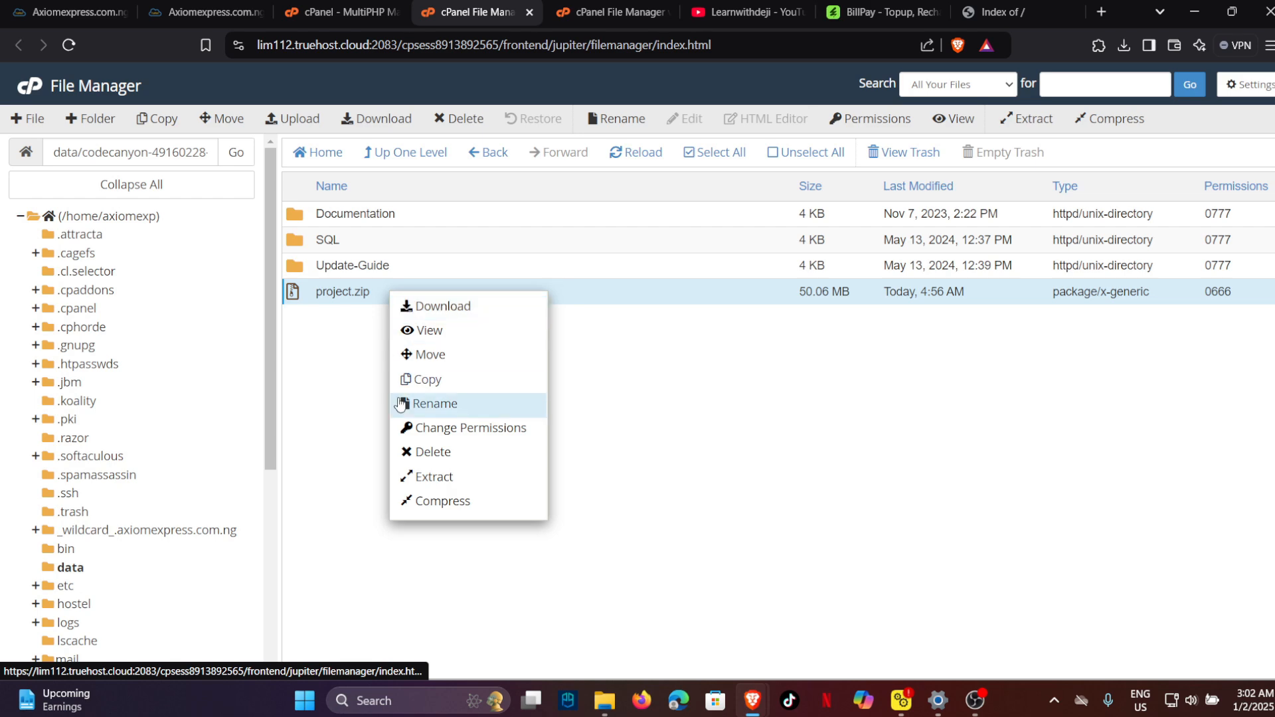
click(412, 476)
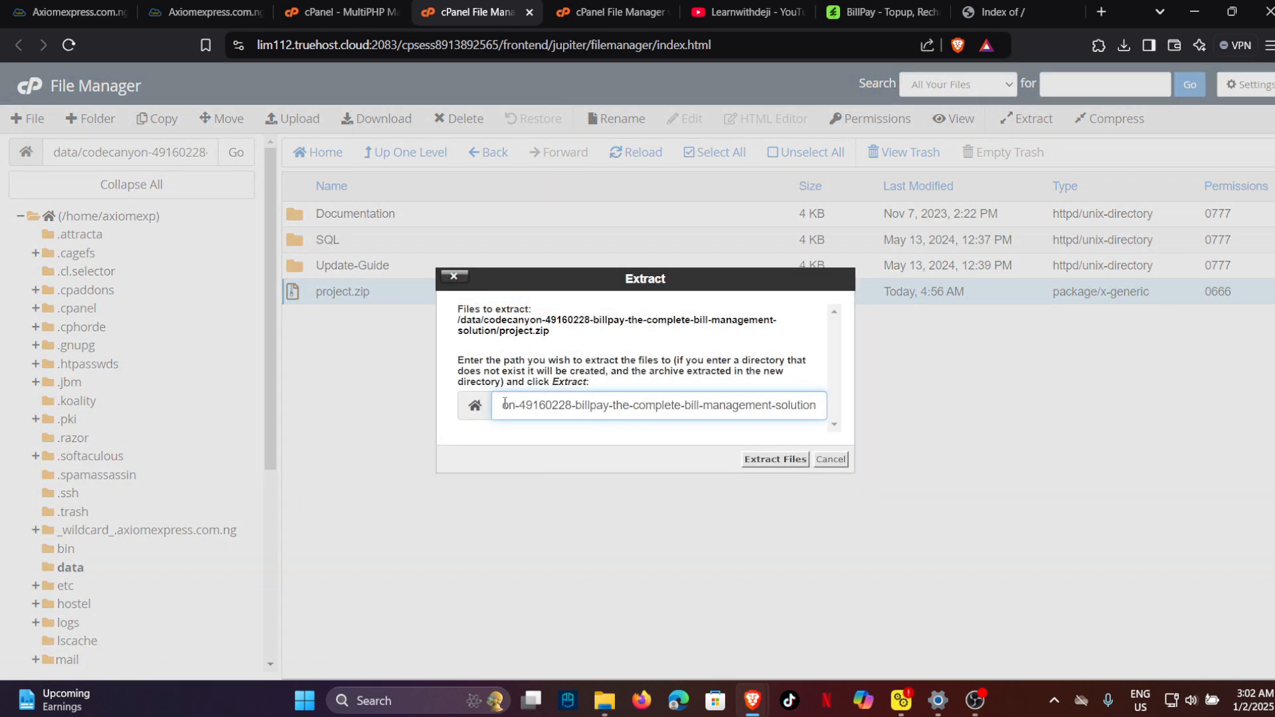
drag(524, 405, 907, 409)
key(BackSpace)
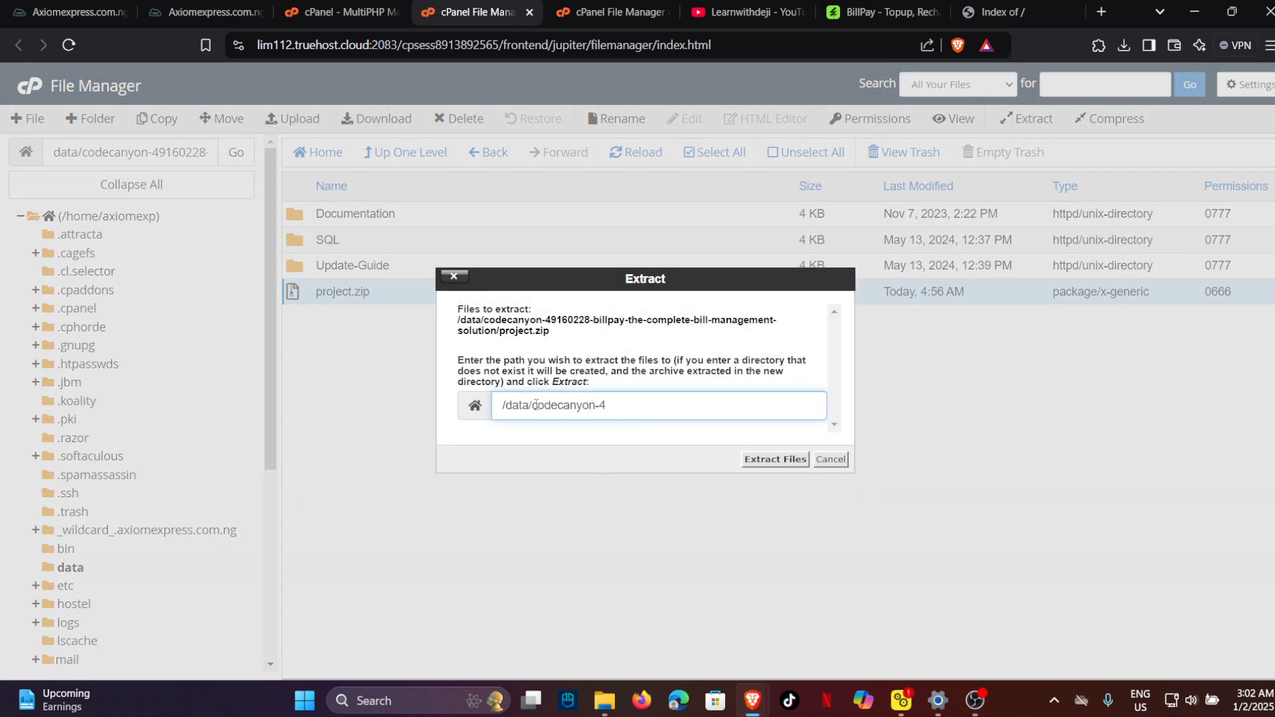
drag(532, 406, 703, 438)
key(BackSpace)
click(764, 459)
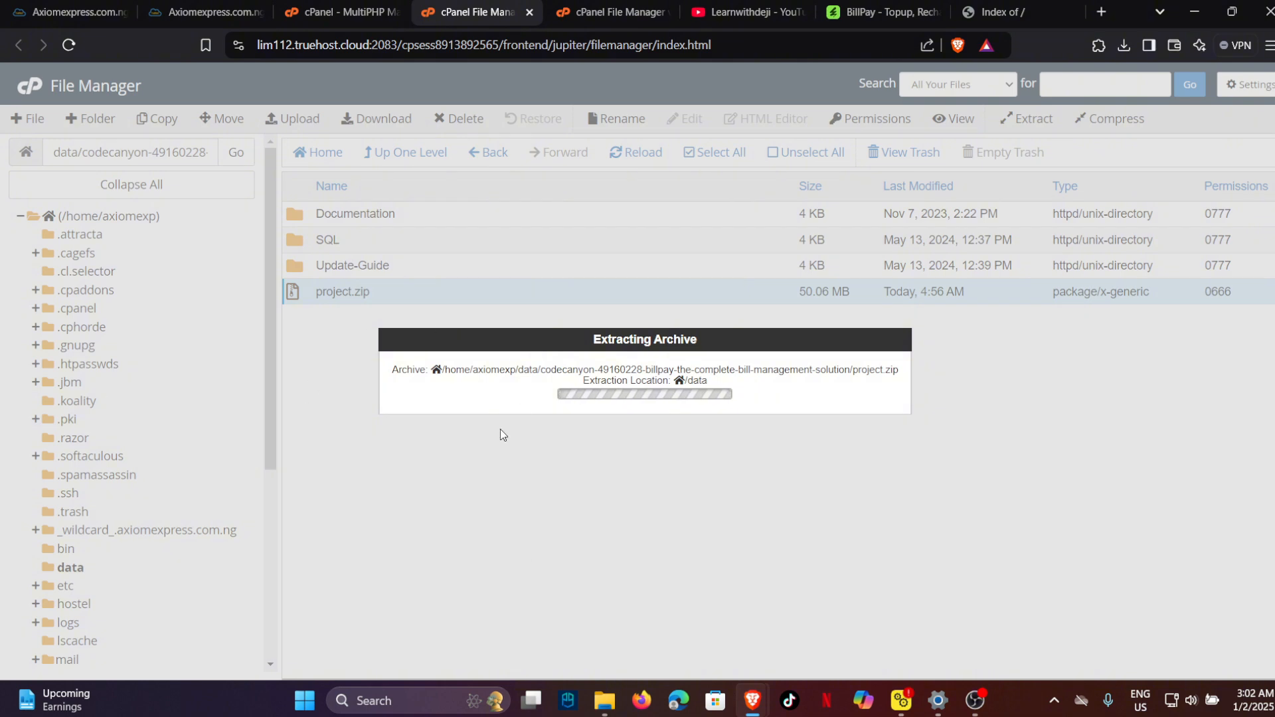
click(1003, 12)
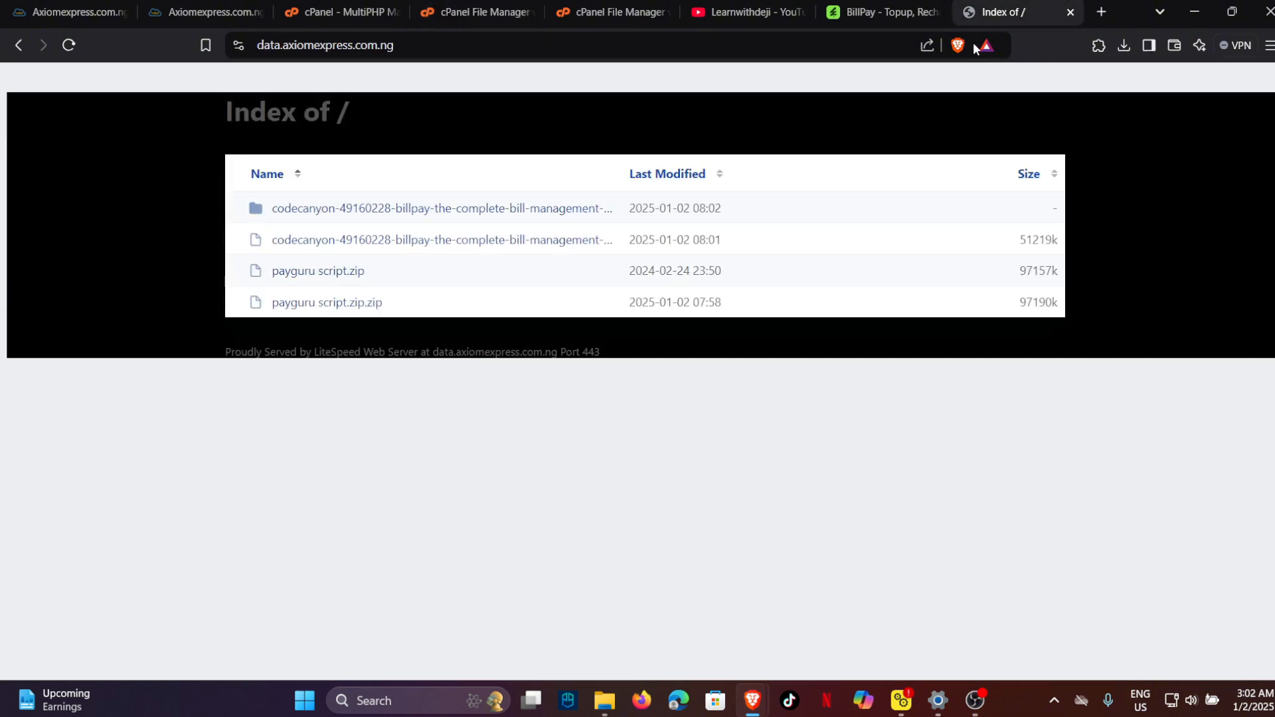
Open BillPay Documentation from the site's codecanyon folder and read Server Requirements and How To Install.
click(332, 210)
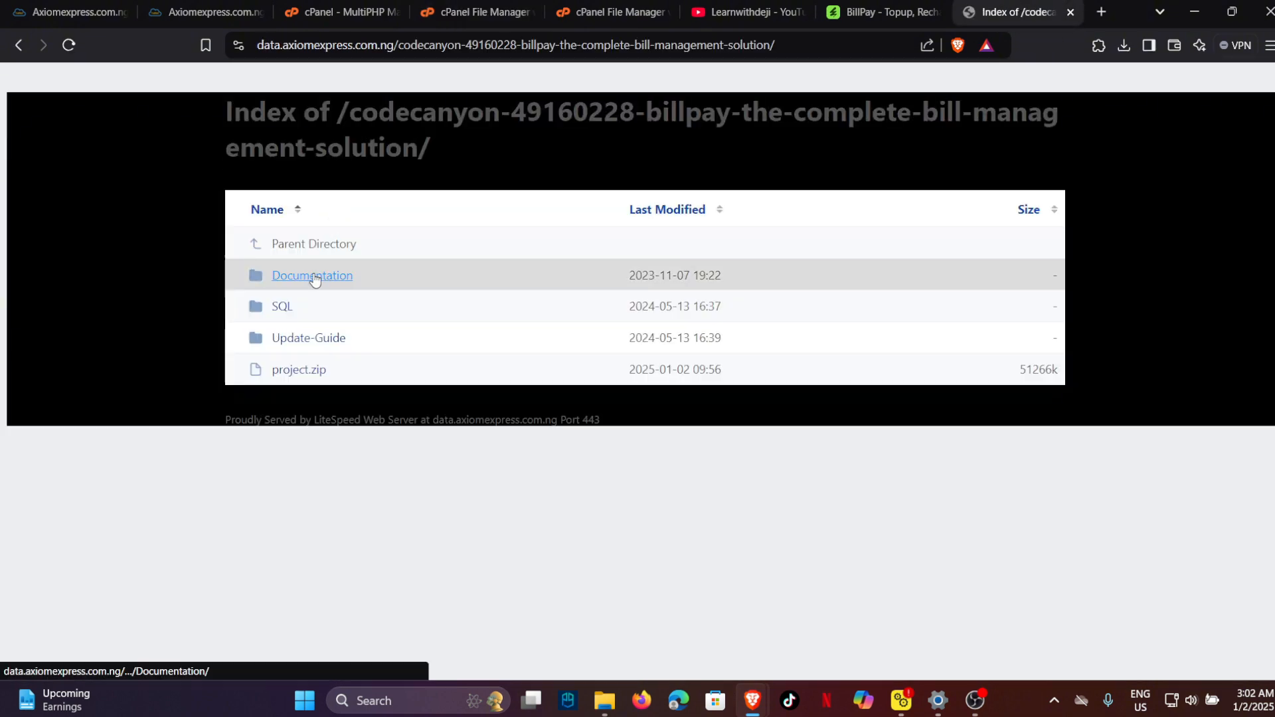
click(314, 276)
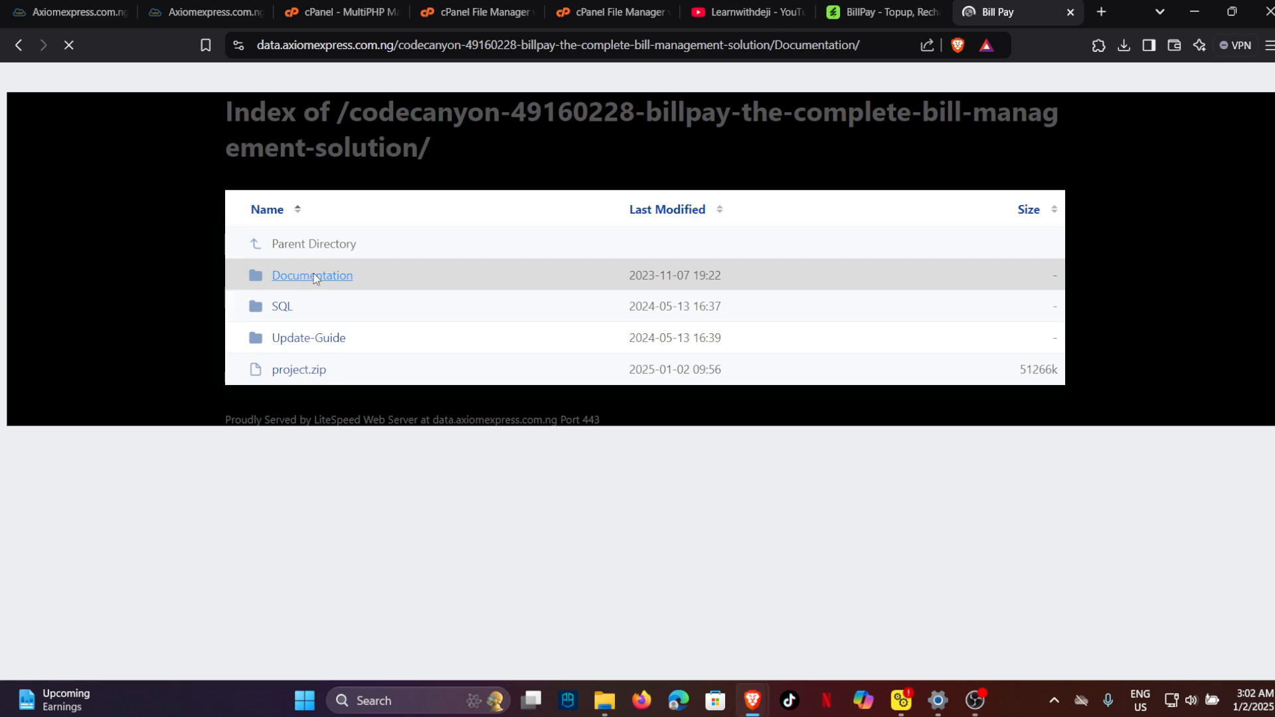
scroll(381, 307, down, 5)
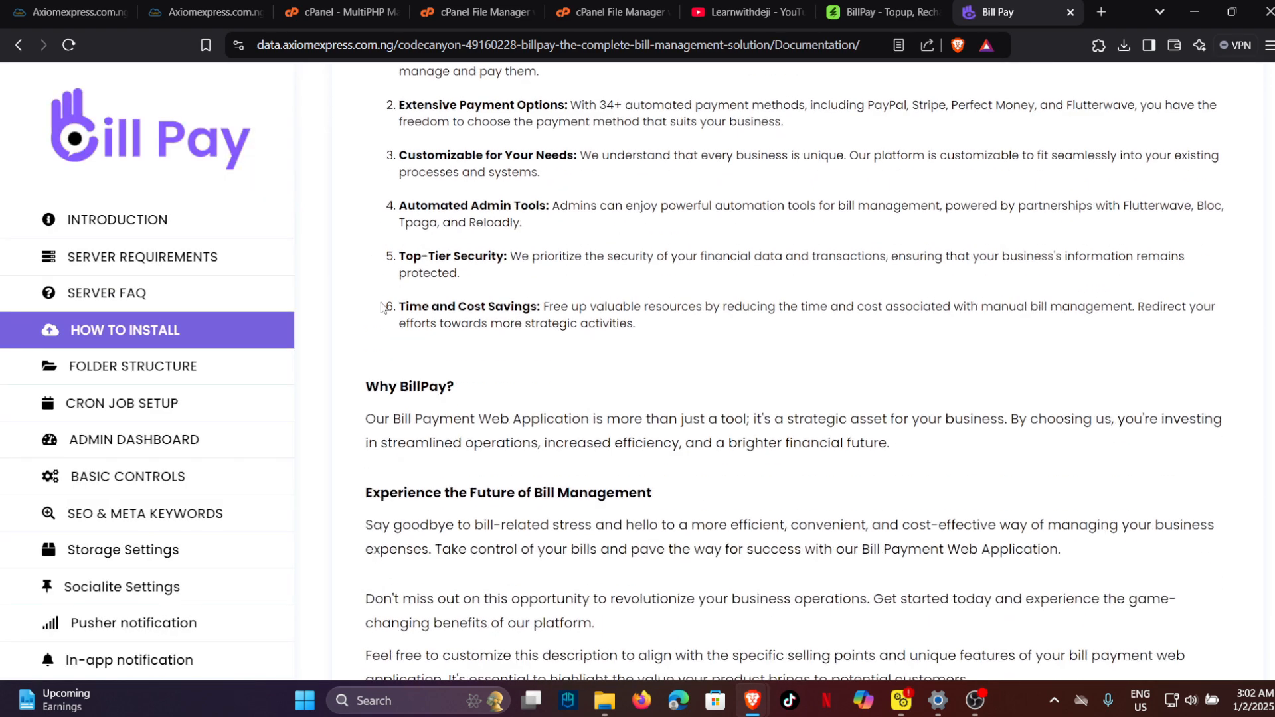
scroll(484, 288, down, 1)
scroll(531, 294, up, 4)
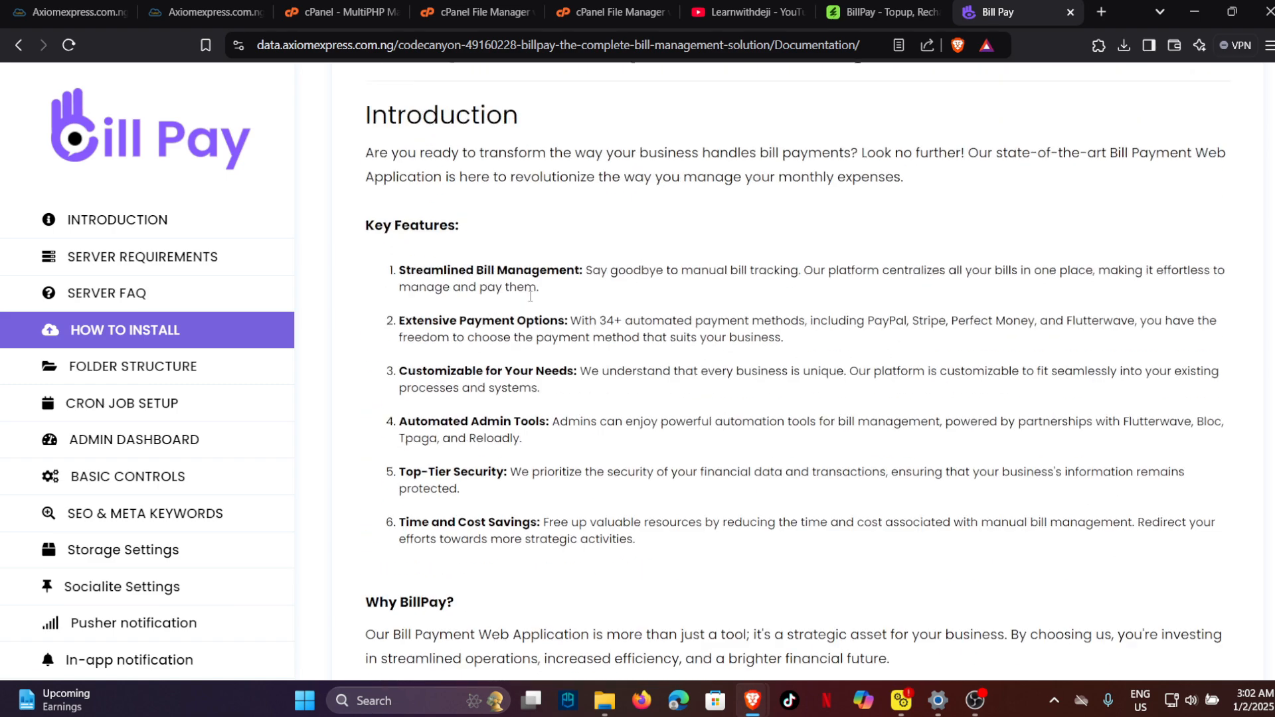
scroll(533, 295, down, 9)
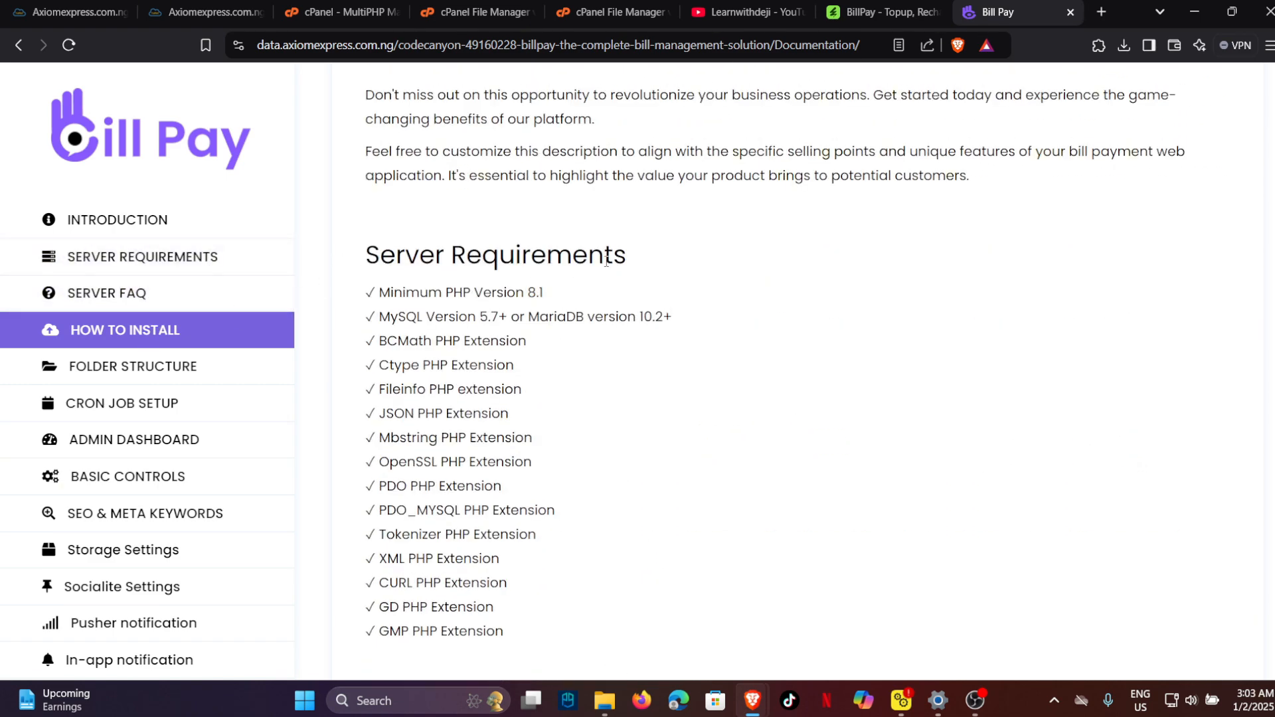
scroll(422, 265, down, 8)
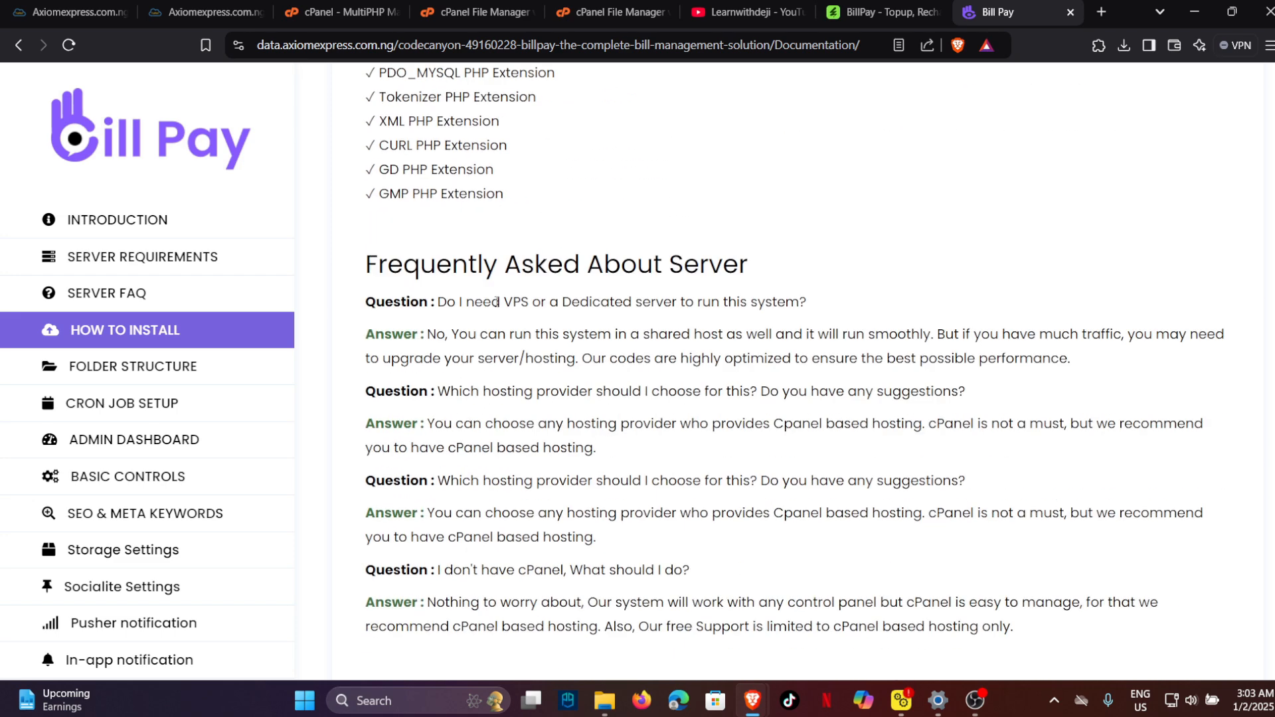
scroll(491, 354, down, 10)
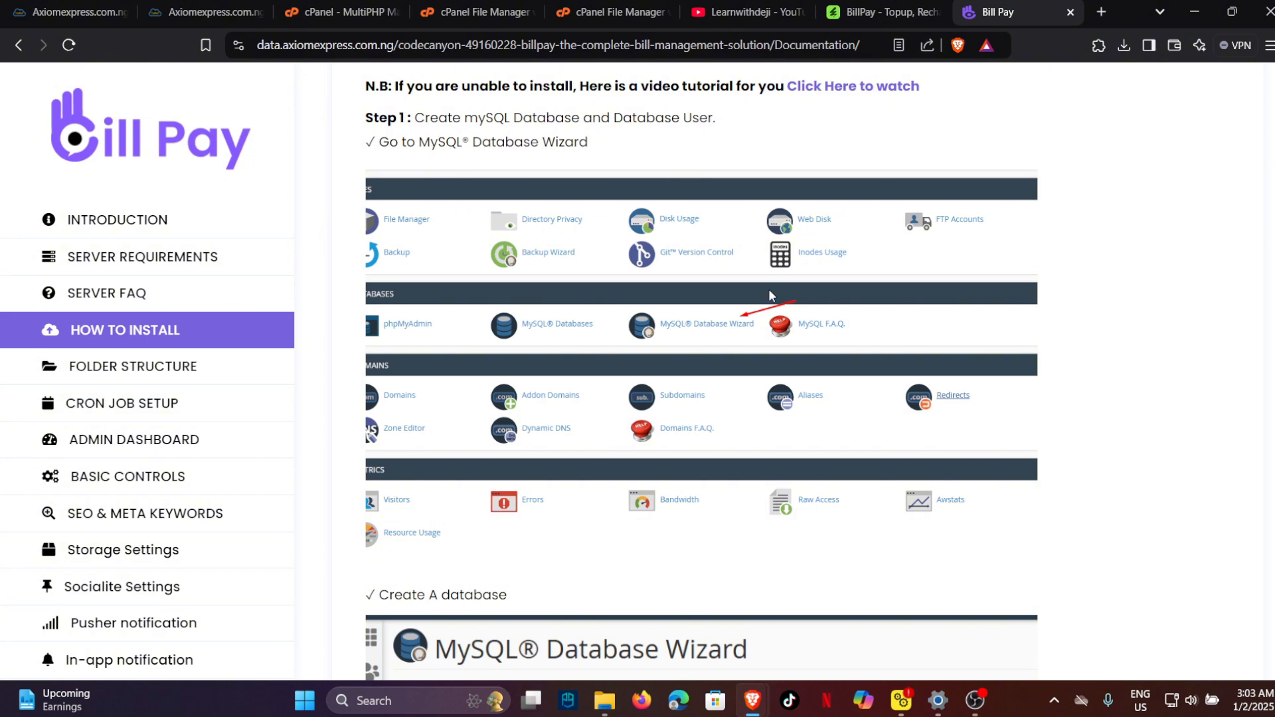
scroll(694, 316, down, 3)
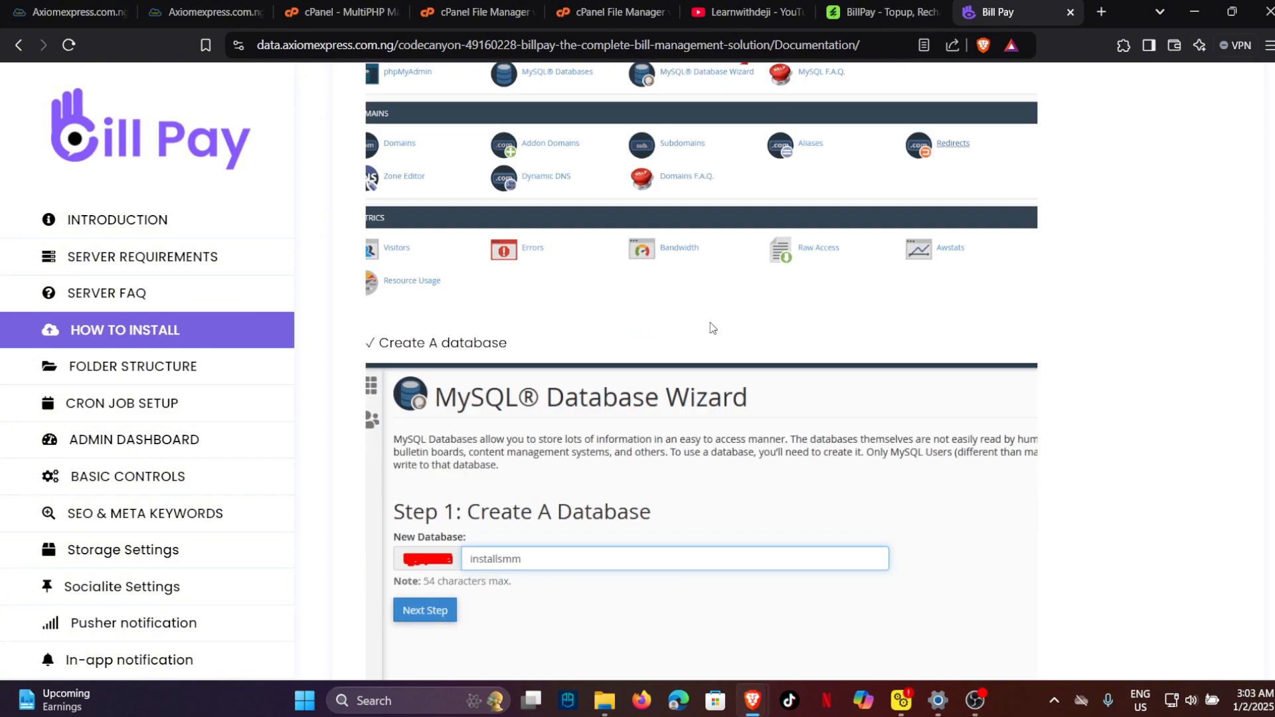
scroll(704, 318, up, 1)
scroll(463, 312, down, 6)
scroll(463, 312, down, 20)
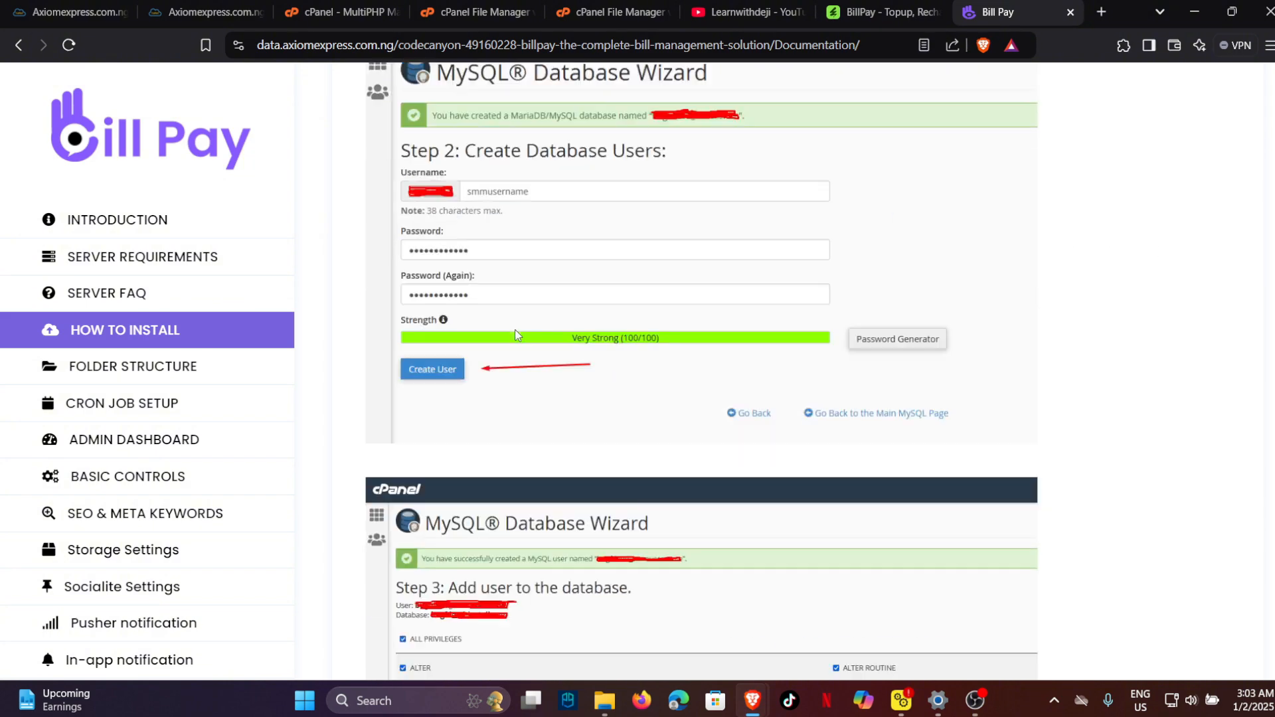
scroll(596, 336, down, 6)
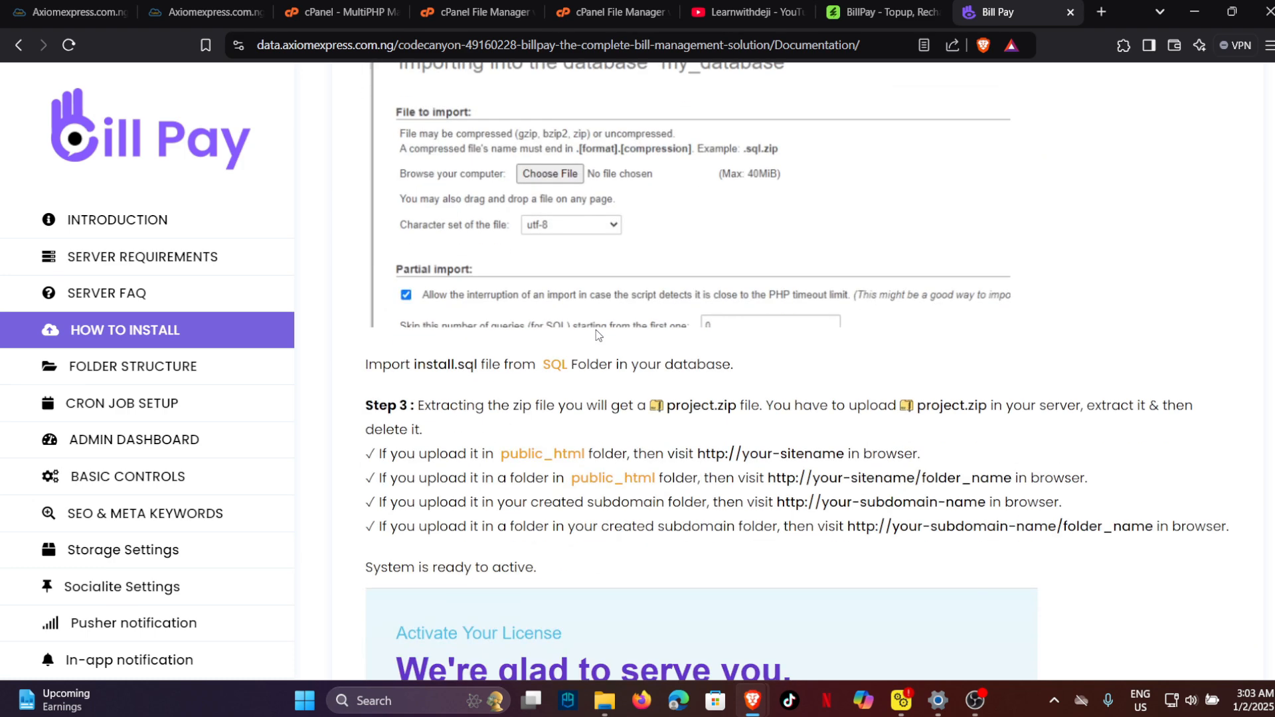
scroll(731, 224, up, 4)
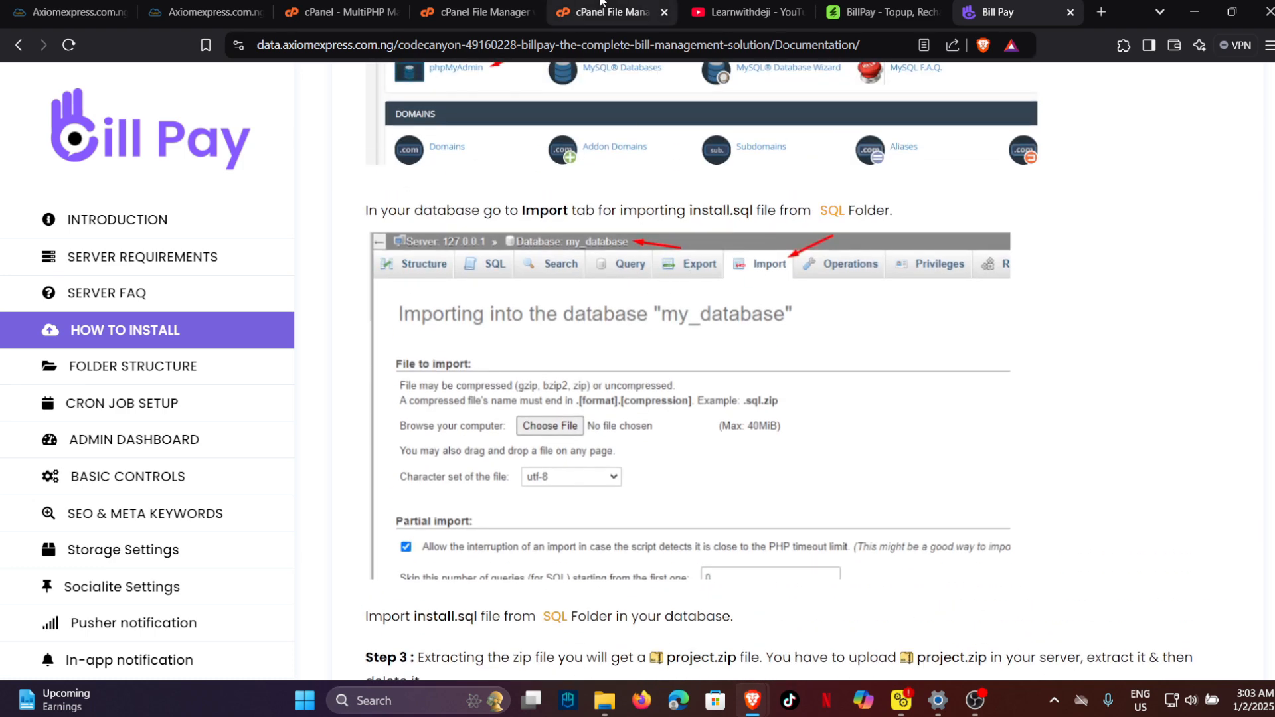
click(465, 10)
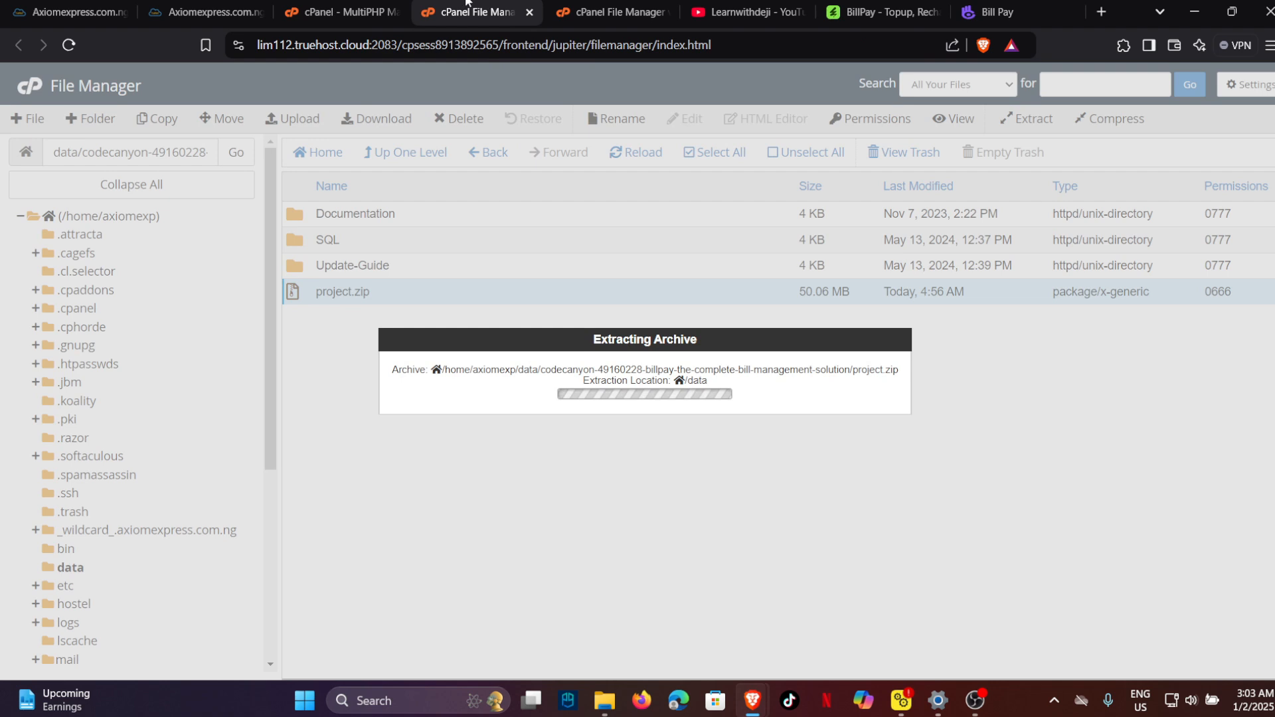
Go from MultiPHP Manager to the Tools page and launch phpMyAdmin under Databases.
click(611, 11)
click(475, 11)
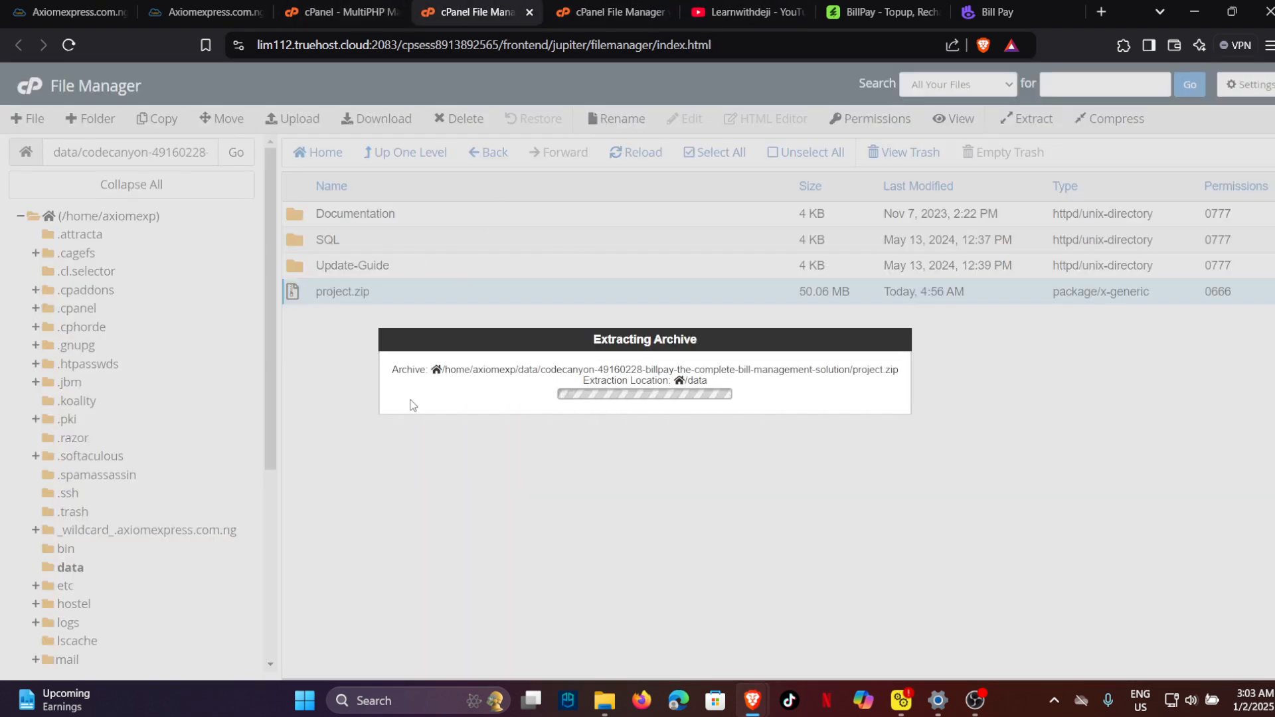
click(320, 20)
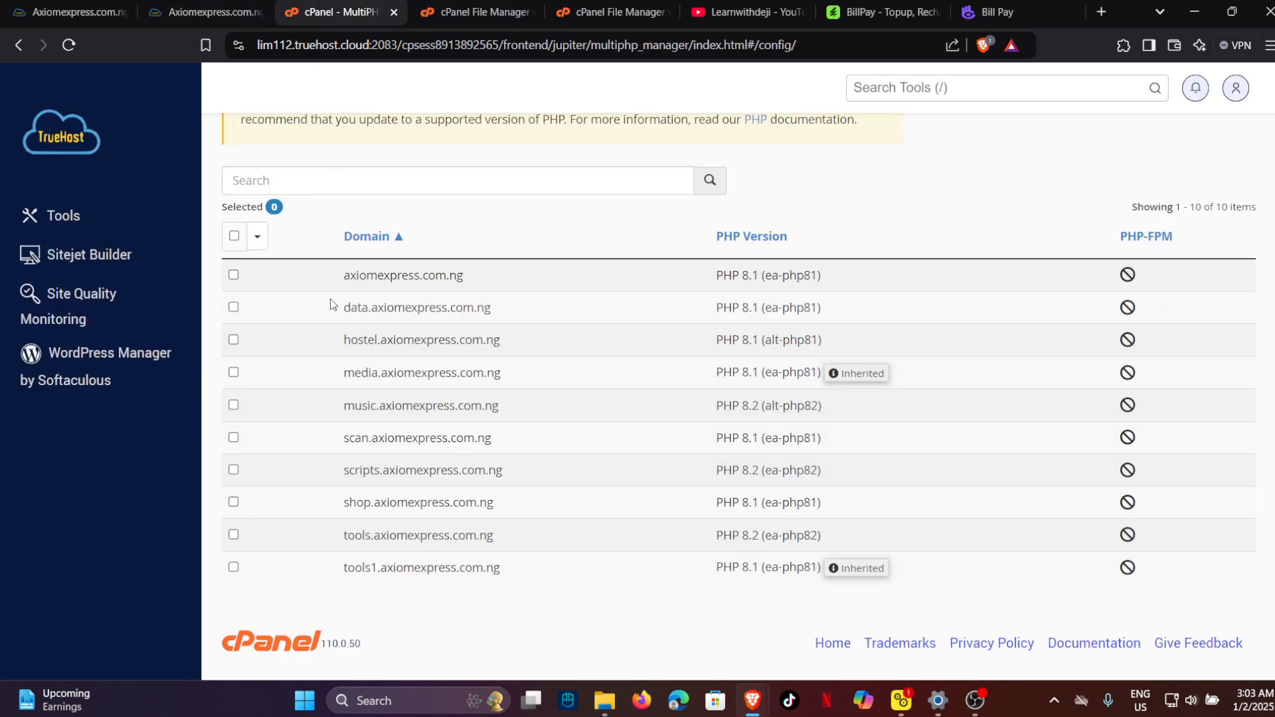
scroll(183, 197, up, 5)
click(89, 142)
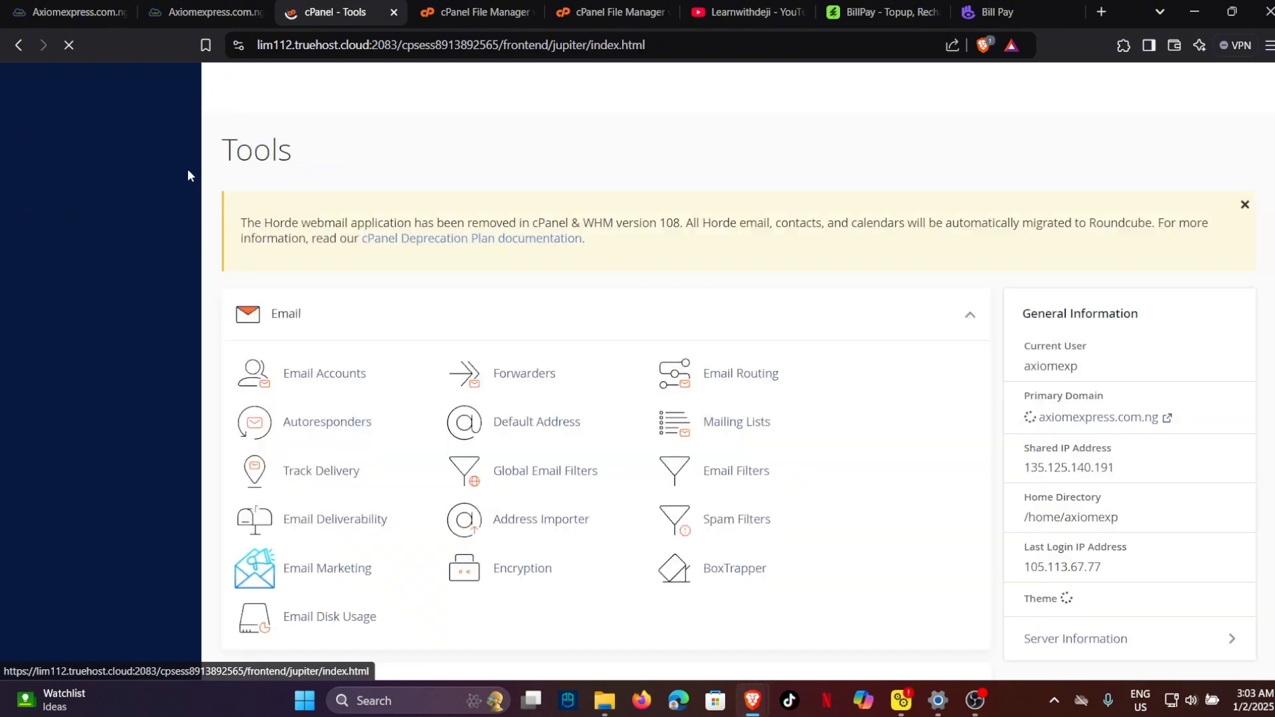
scroll(604, 386, down, 8)
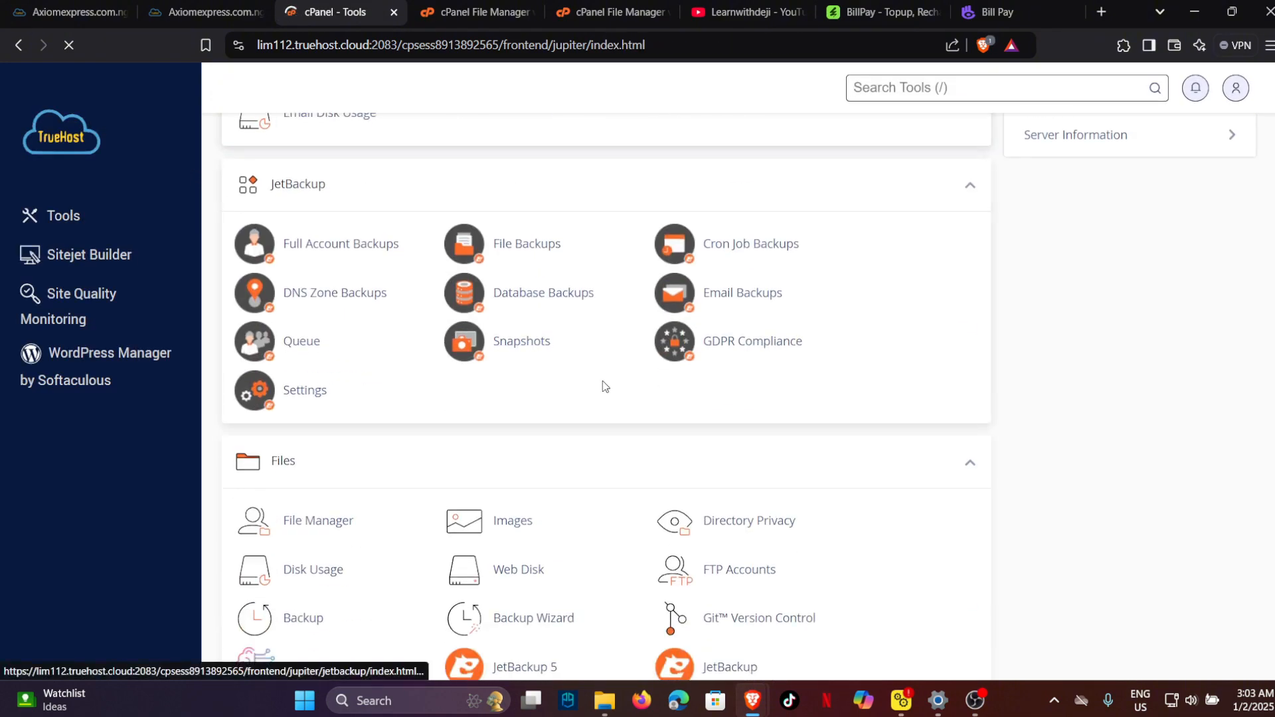
scroll(605, 387, down, 10)
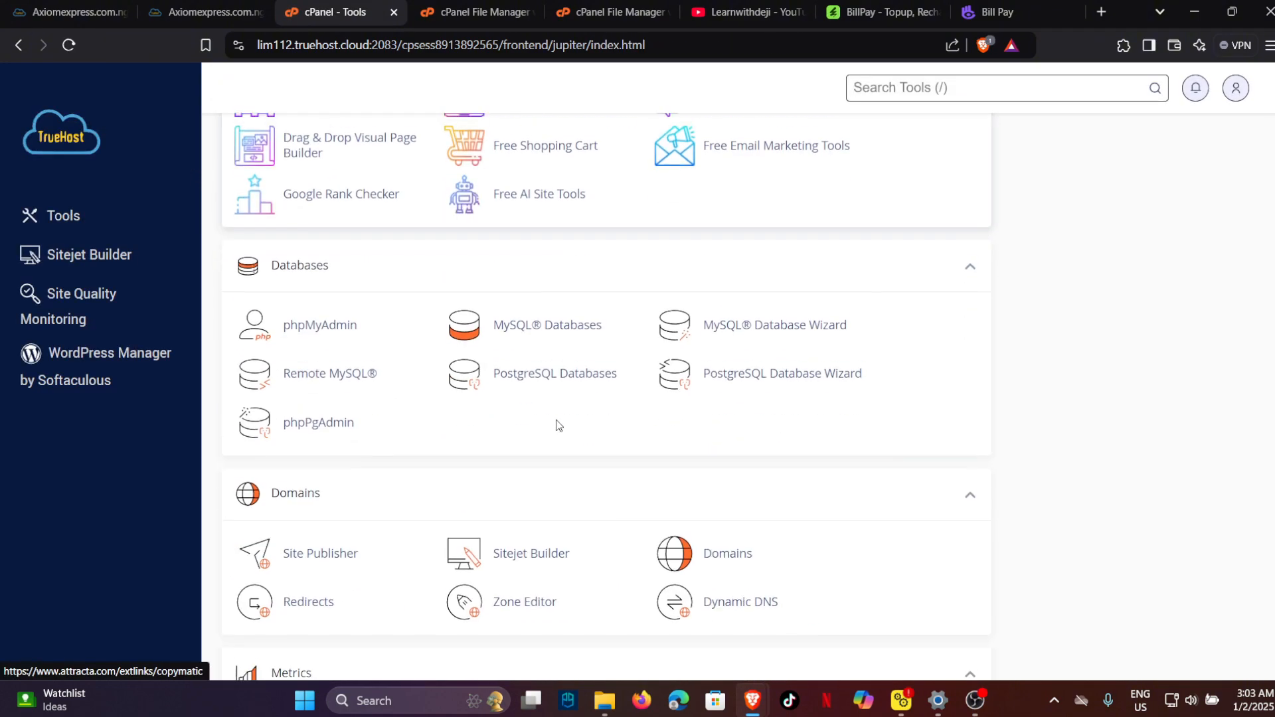
click(304, 322)
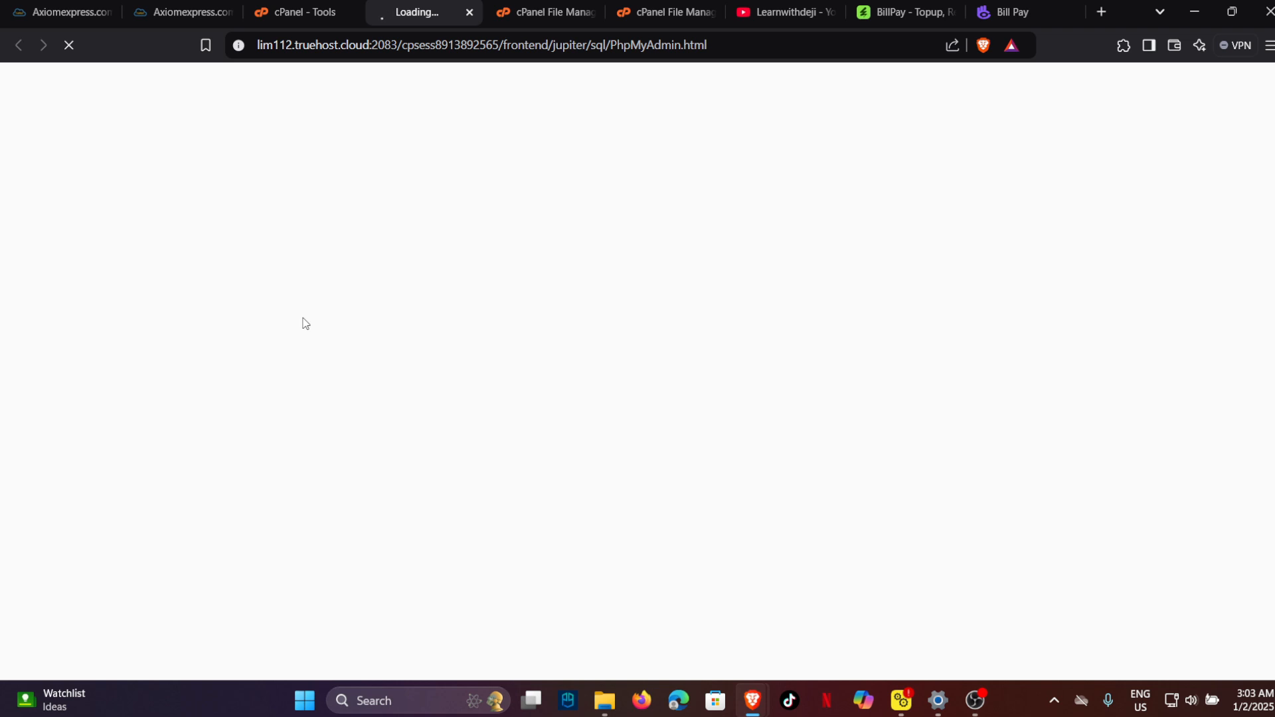
Save install.sql (186.04 KB) from the extracted SQL folder to Downloads, then return to cPanel Tools.
click(541, 12)
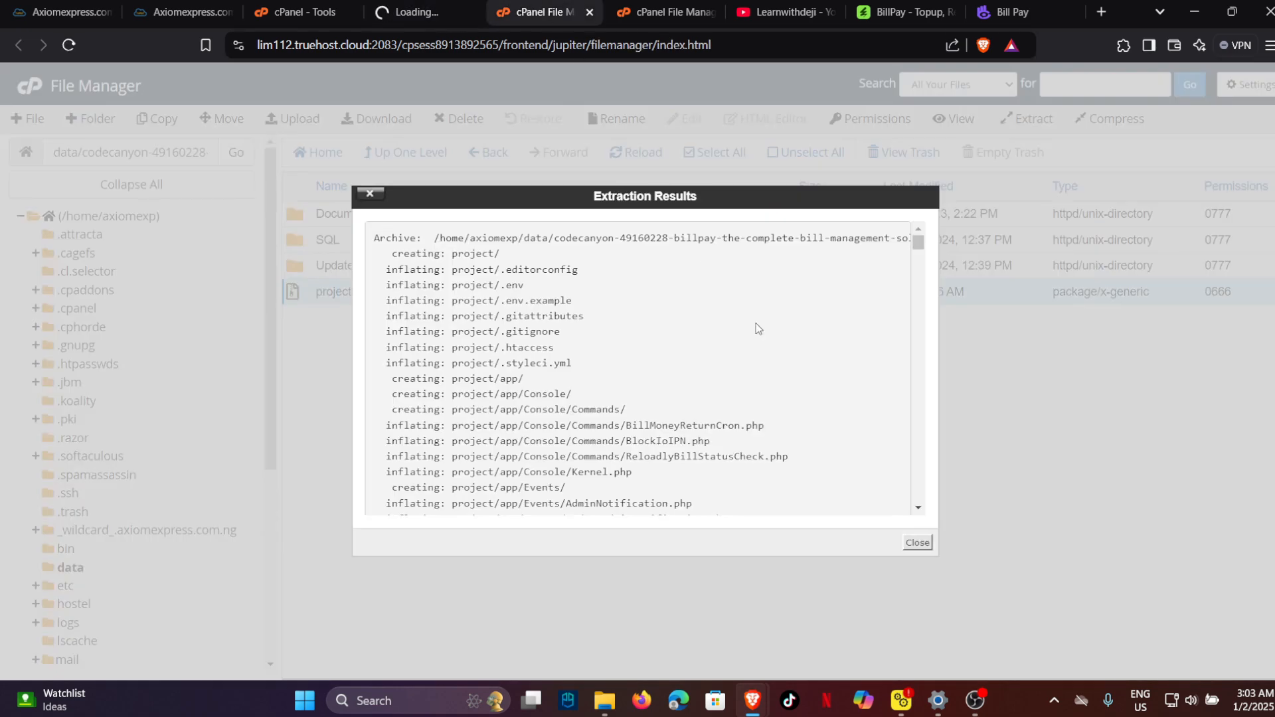
click(918, 542)
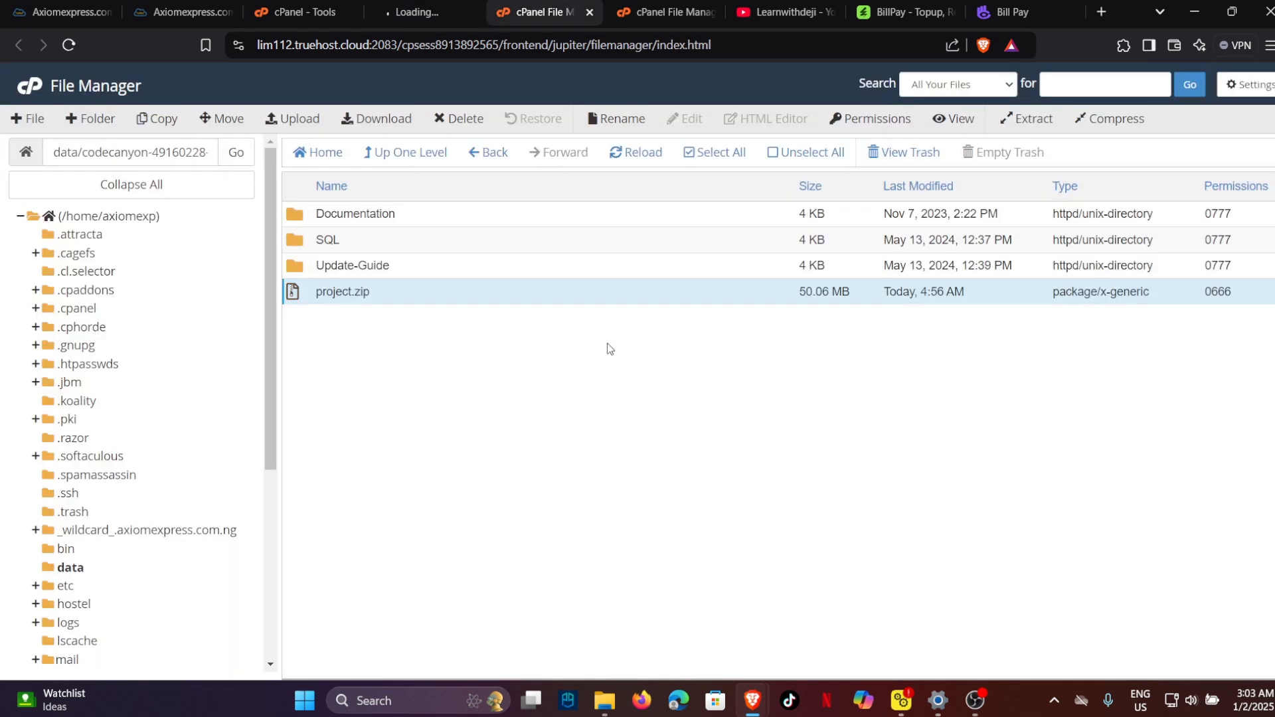
double_click(417, 240)
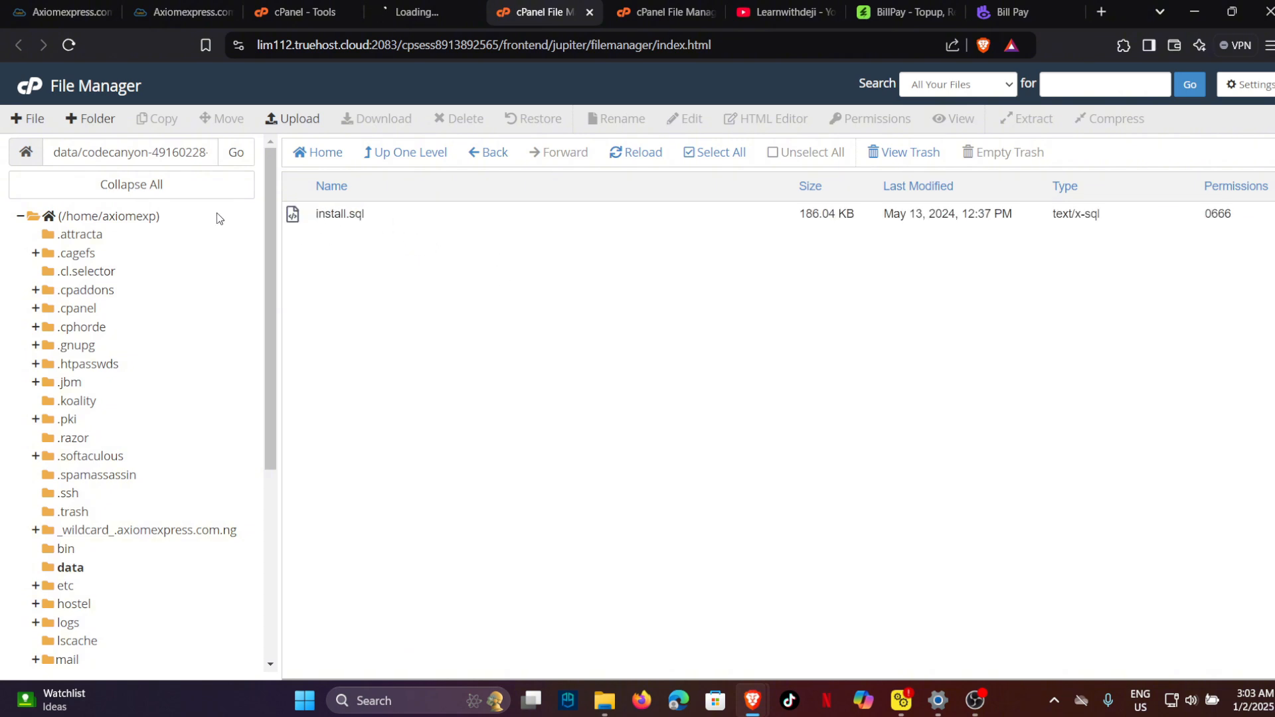
double_click(377, 215)
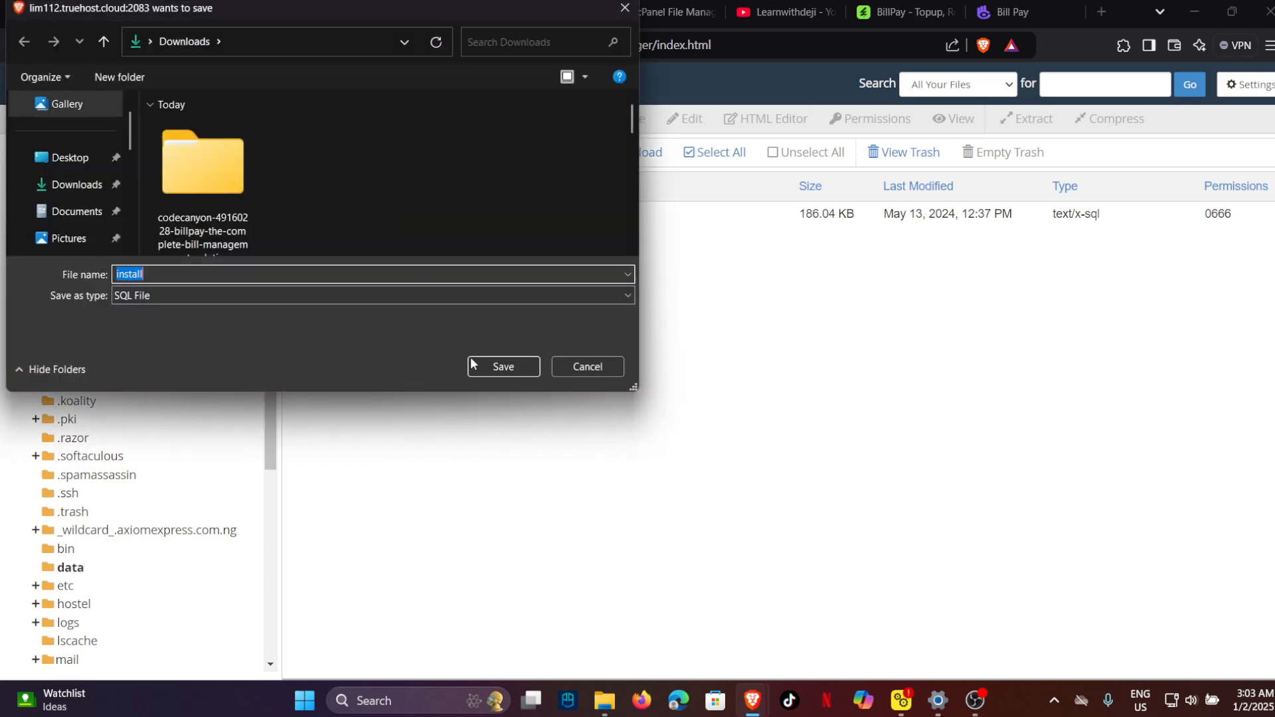
click(500, 366)
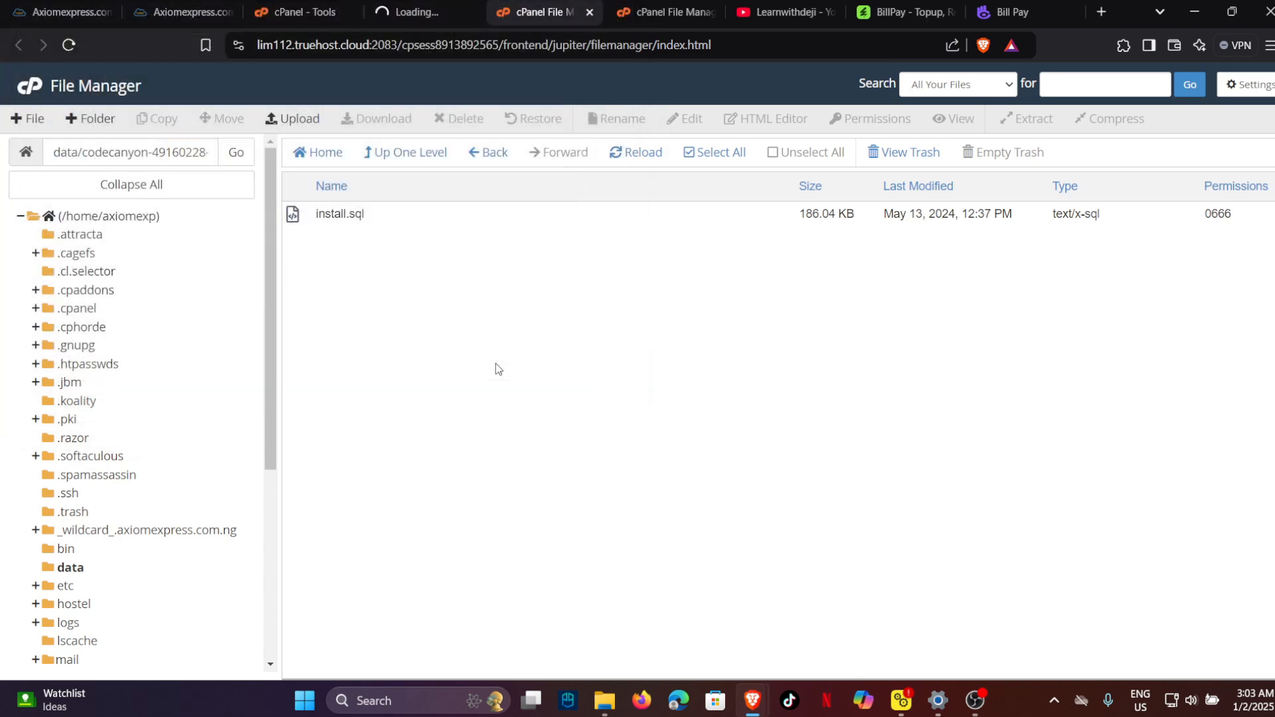
click(403, 10)
click(305, 12)
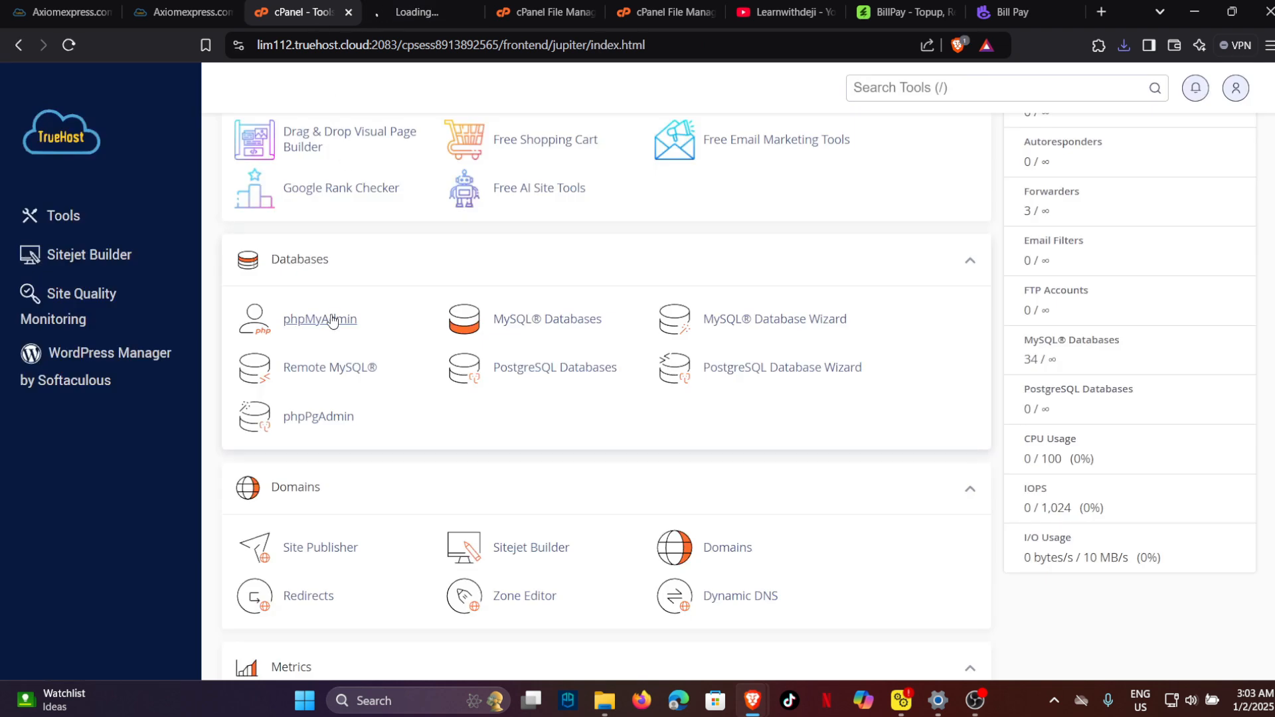
Relaunch phpMyAdmin from cPanel Databases after closing a stalled tab, then scroll the Bill Pay docs to Step 3.
click(330, 323)
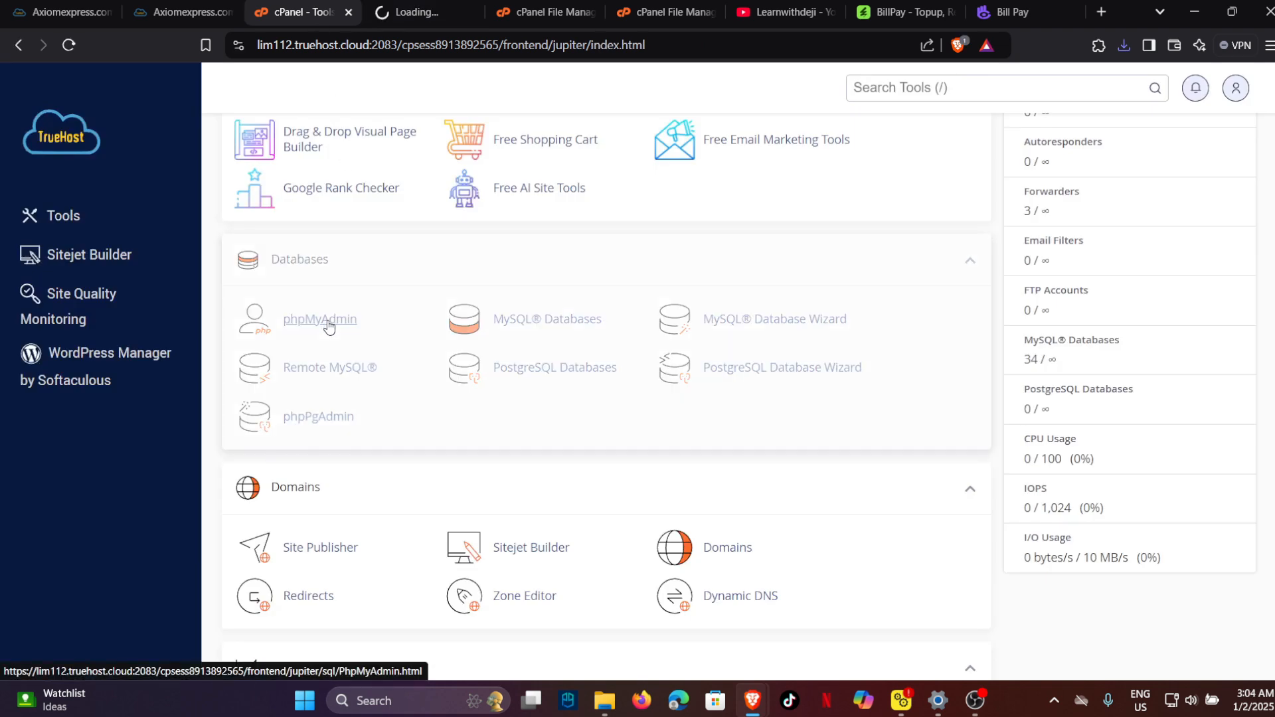
click(309, 328)
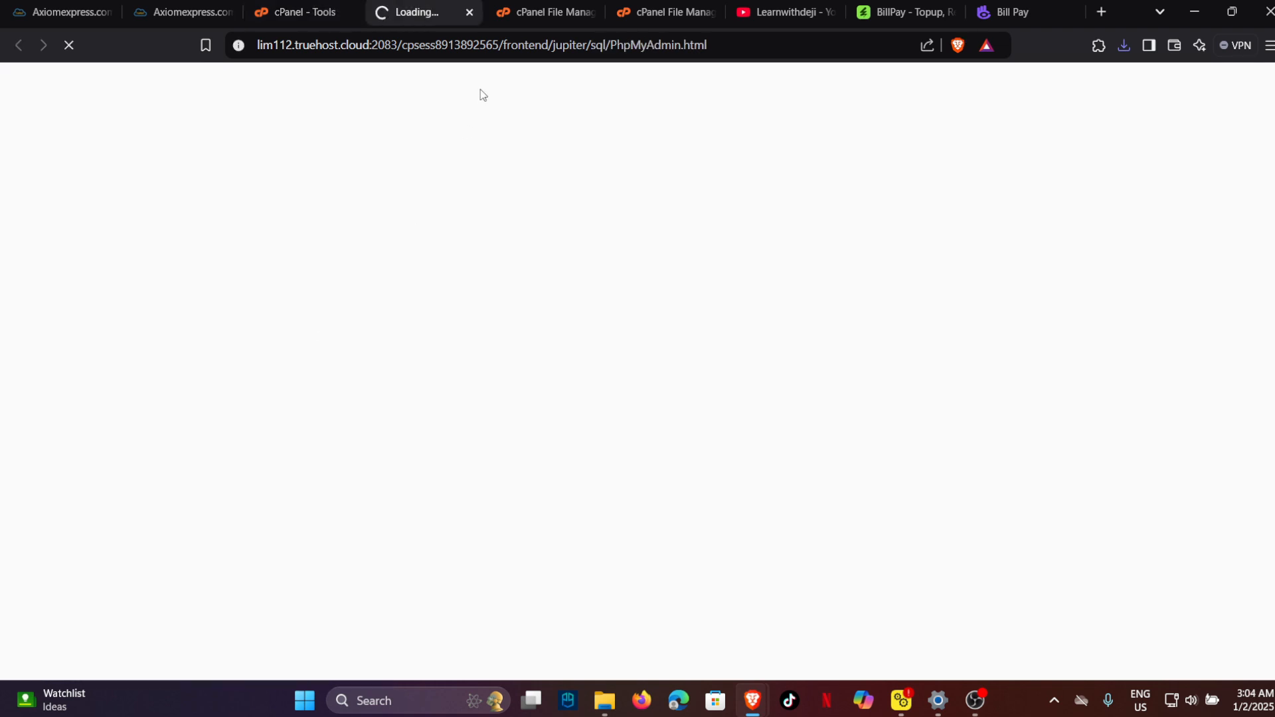
click(469, 12)
click(302, 12)
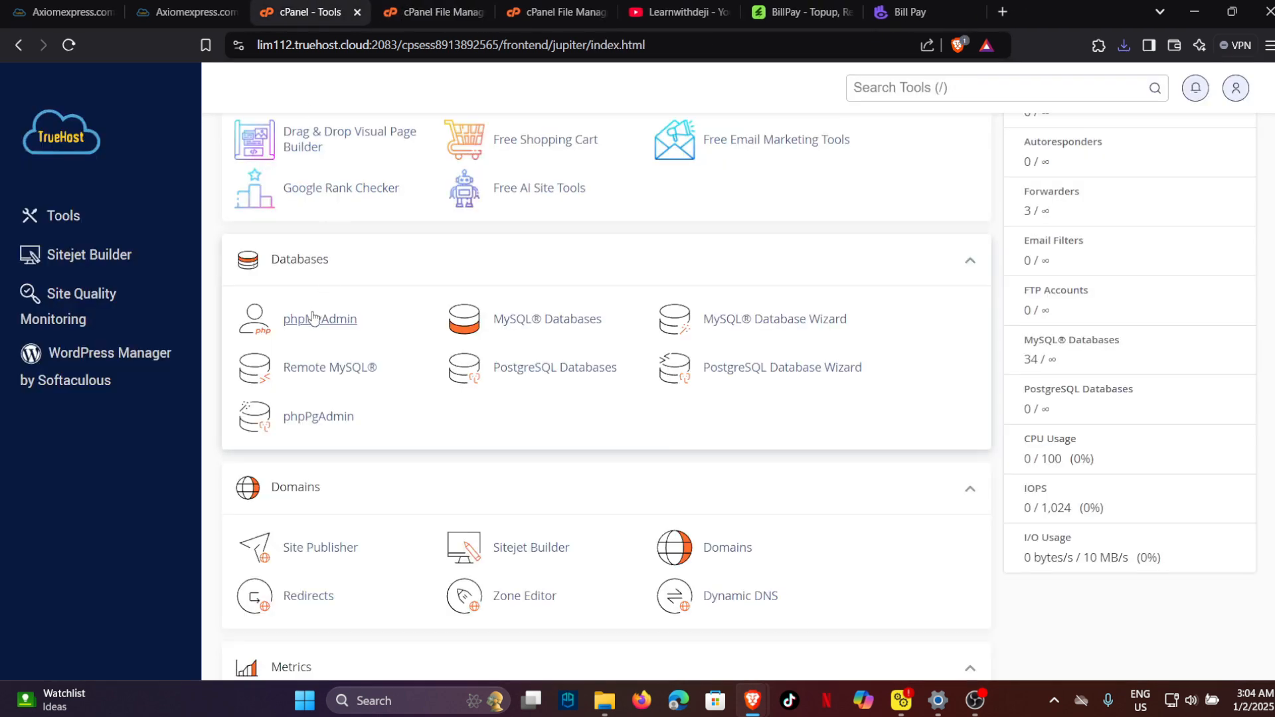
click(313, 320)
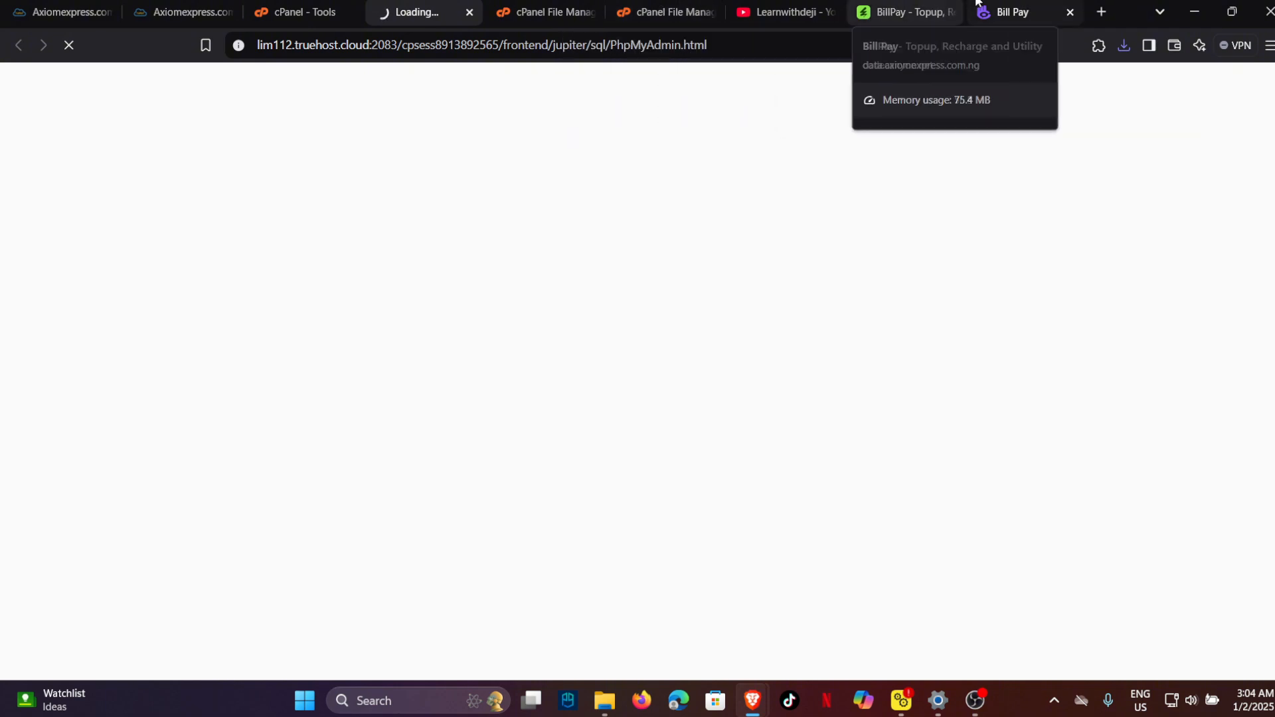
click(1009, 12)
scroll(604, 331, down, 8)
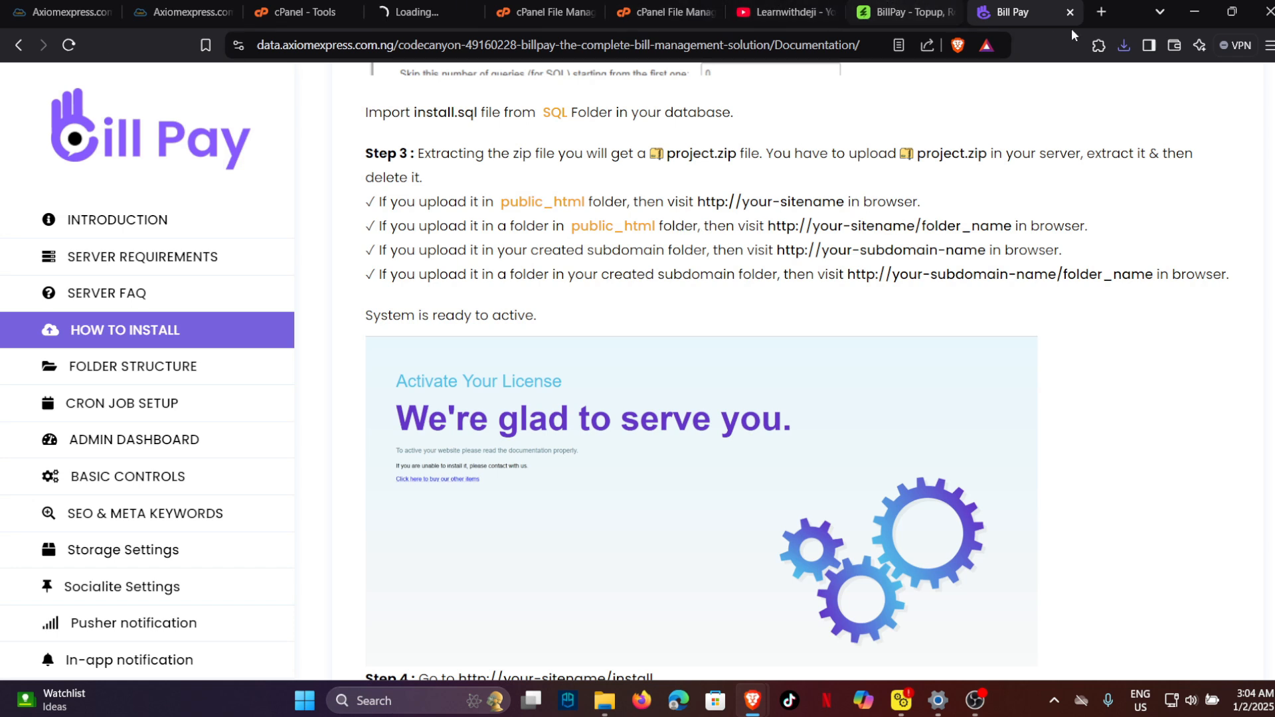
Load data.axiomexpress.com.ng/project in a new tab and review its database access-denied error.
click(1100, 12)
text(data)
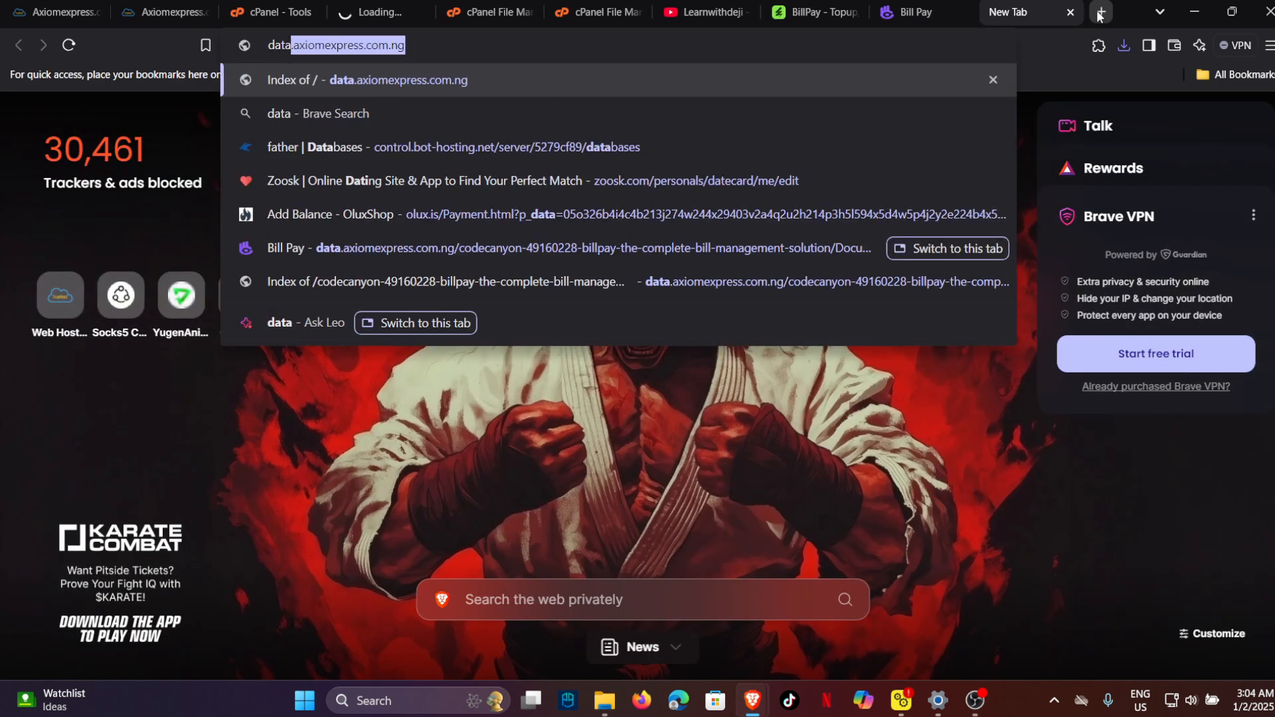
key(Return)
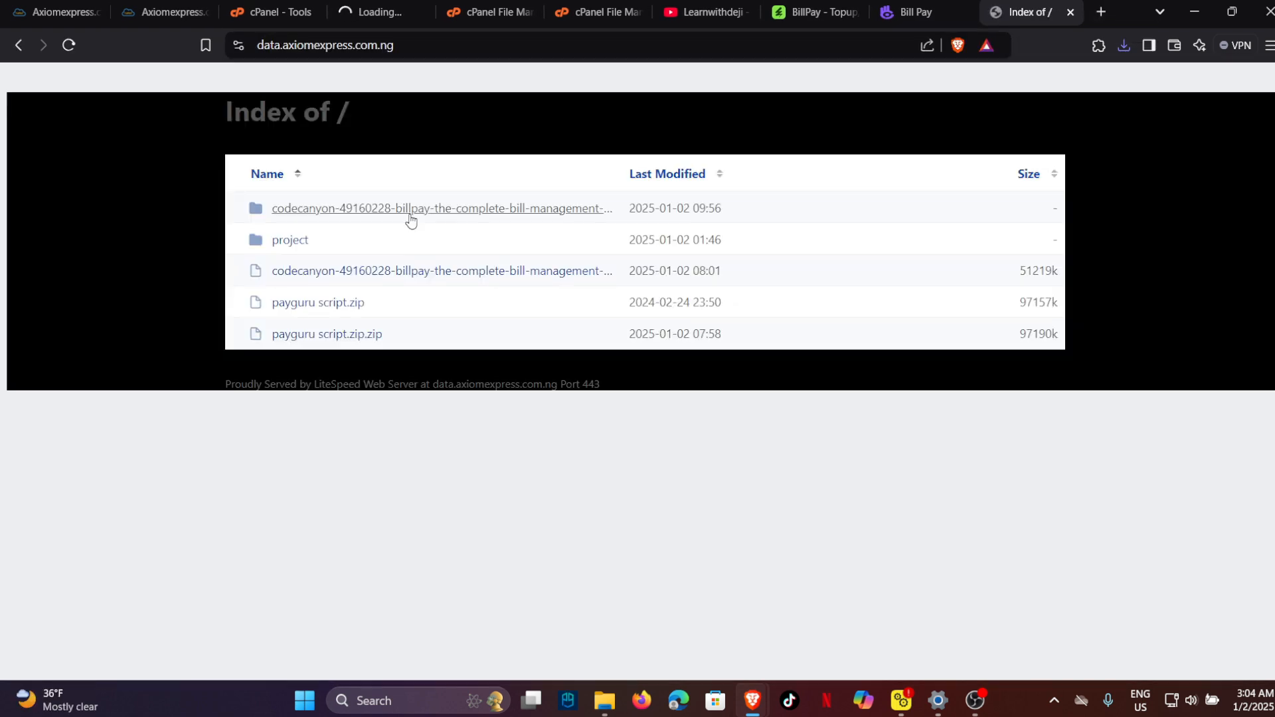
click(306, 247)
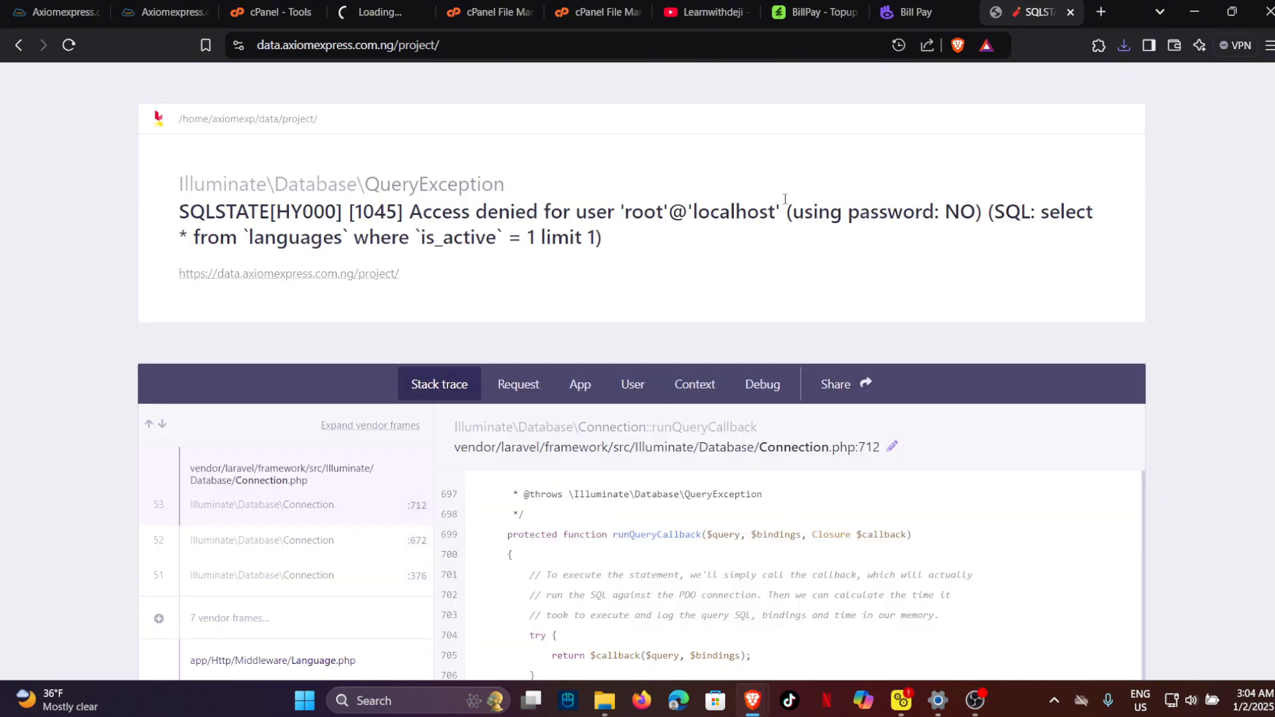
scroll(716, 360, down, 4)
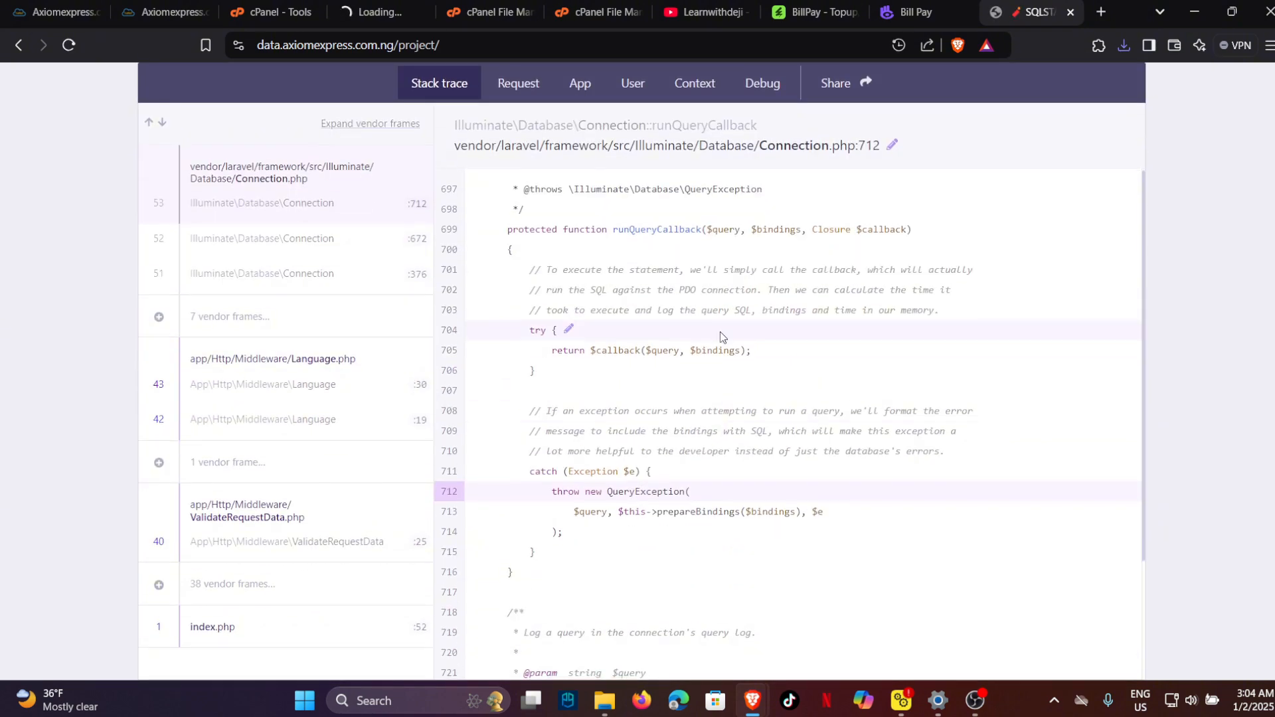
scroll(720, 332, down, 1)
scroll(720, 332, up, 3)
scroll(799, 231, up, 3)
Glance back at the installation docs, then return to the loaded phpMyAdmin home.
click(918, 13)
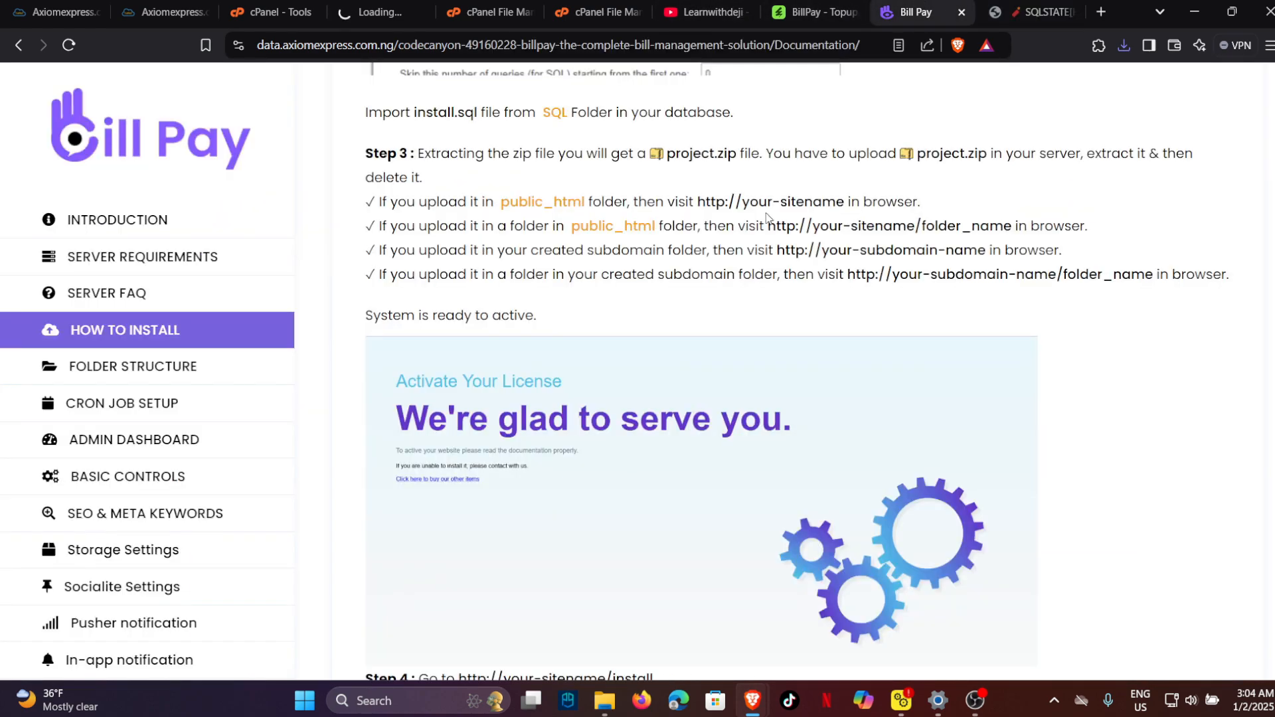
scroll(696, 340, up, 8)
scroll(638, 417, down, 10)
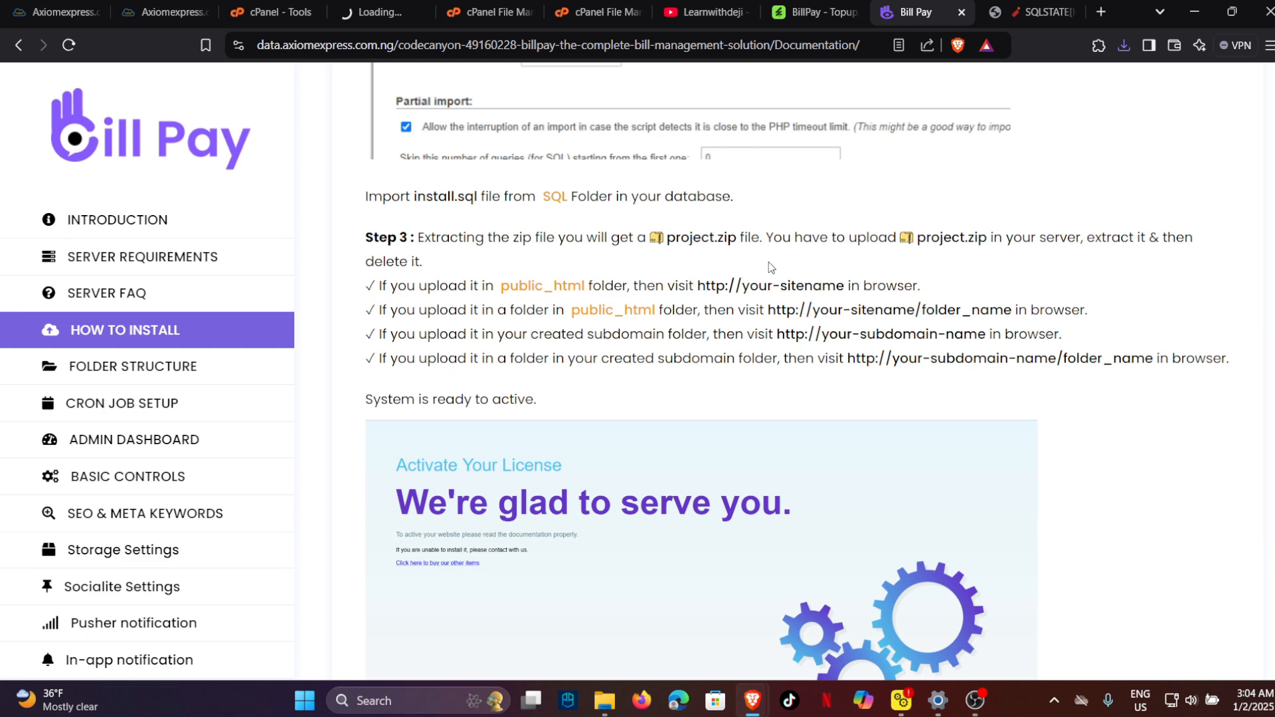
click(369, 12)
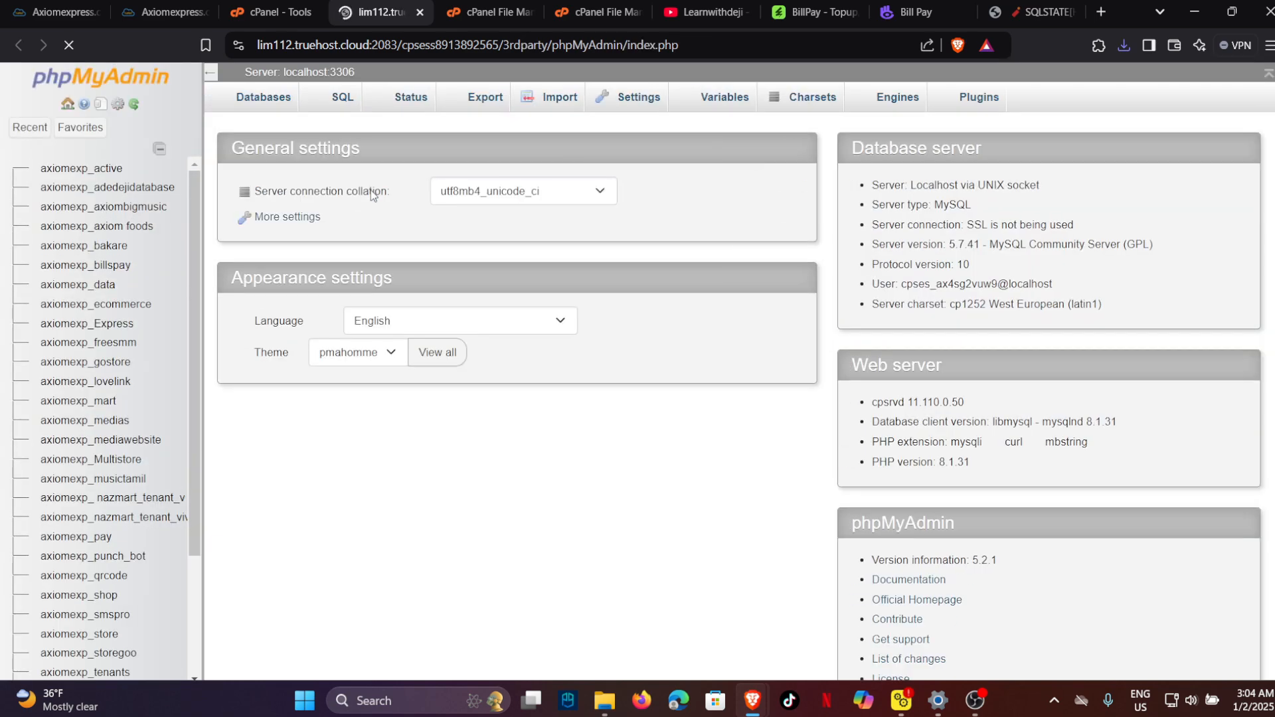
Import install.sql from Downloads into the axiomexp_billspay database via phpMyAdmin's Import page.
click(81, 265)
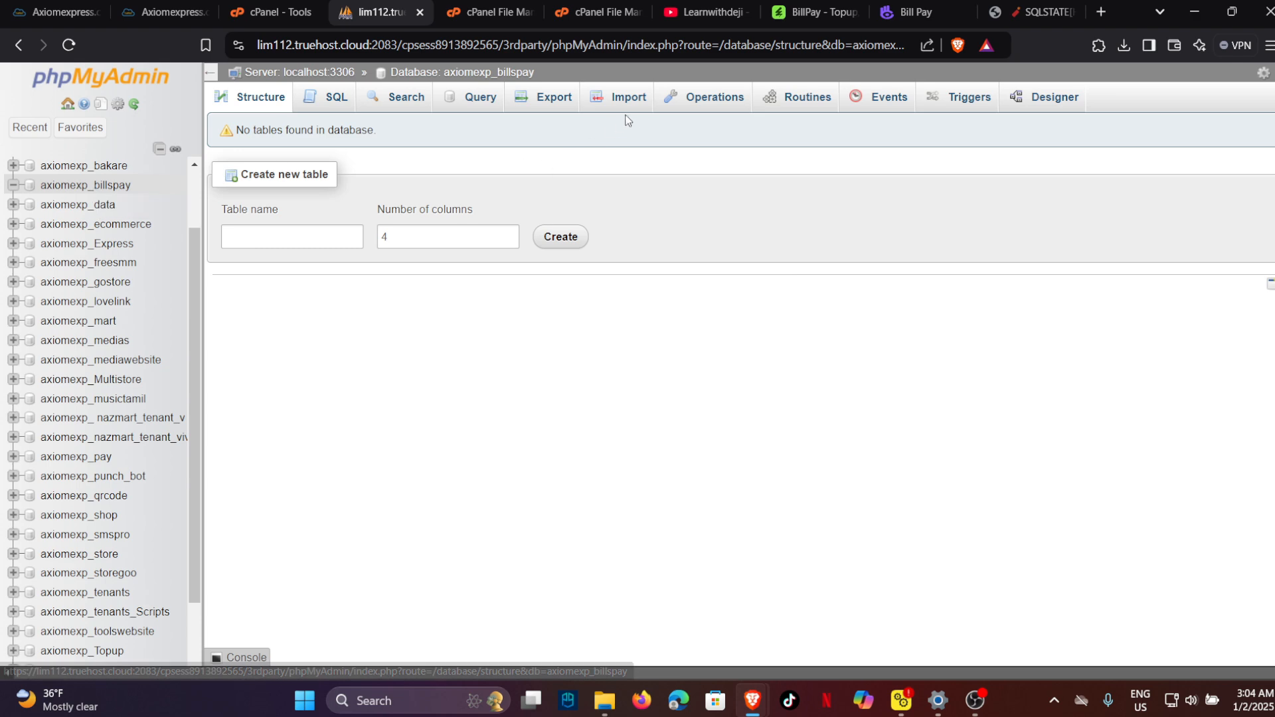
click(631, 98)
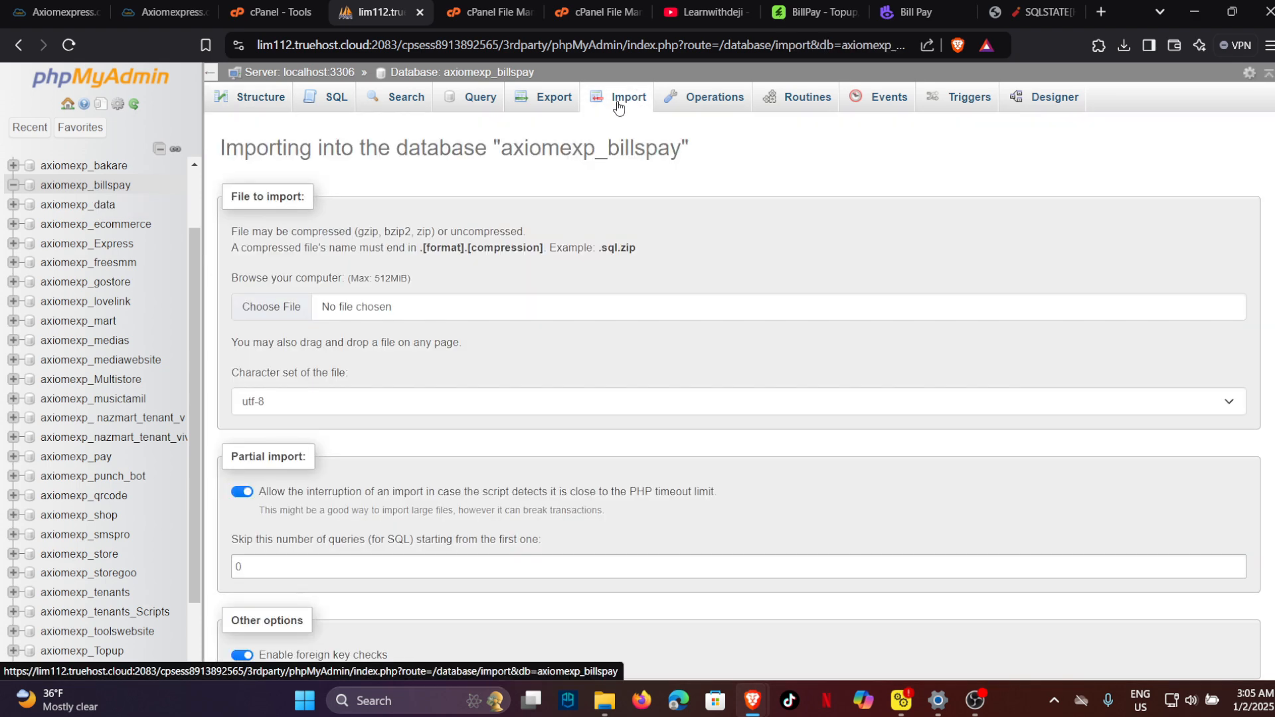
click(297, 306)
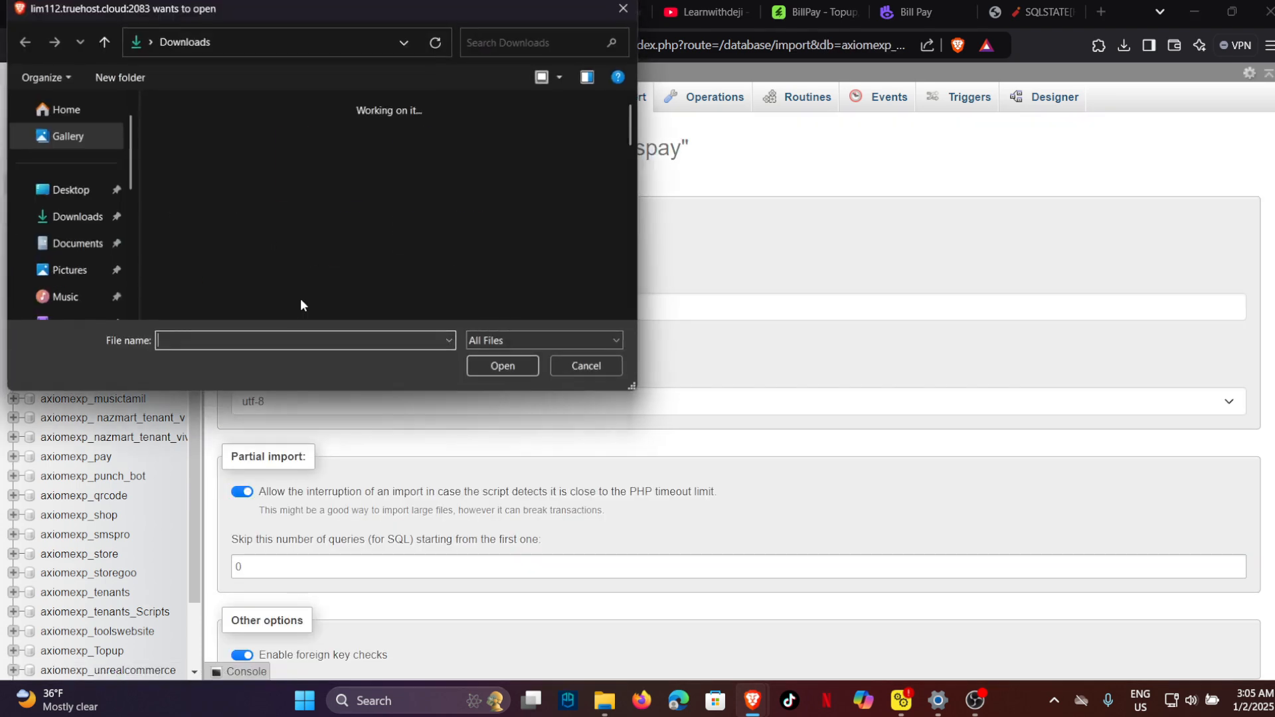
double_click(213, 178)
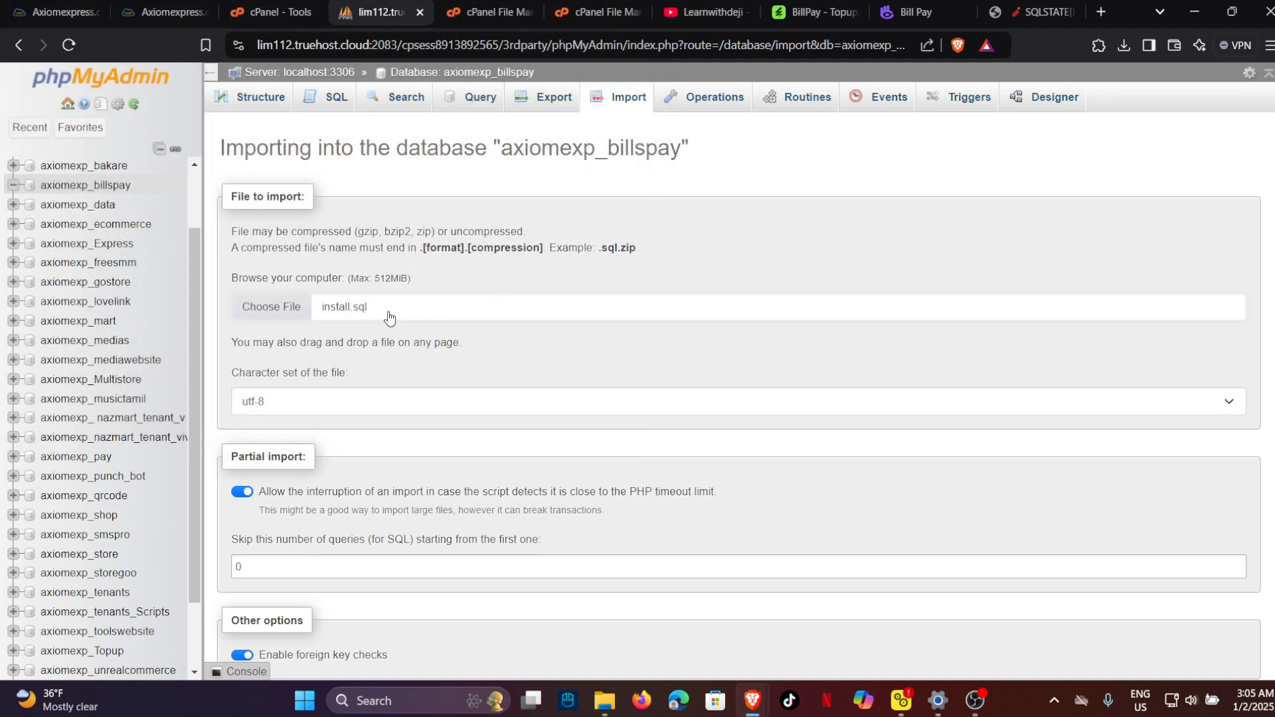
scroll(256, 468, down, 5)
click(240, 619)
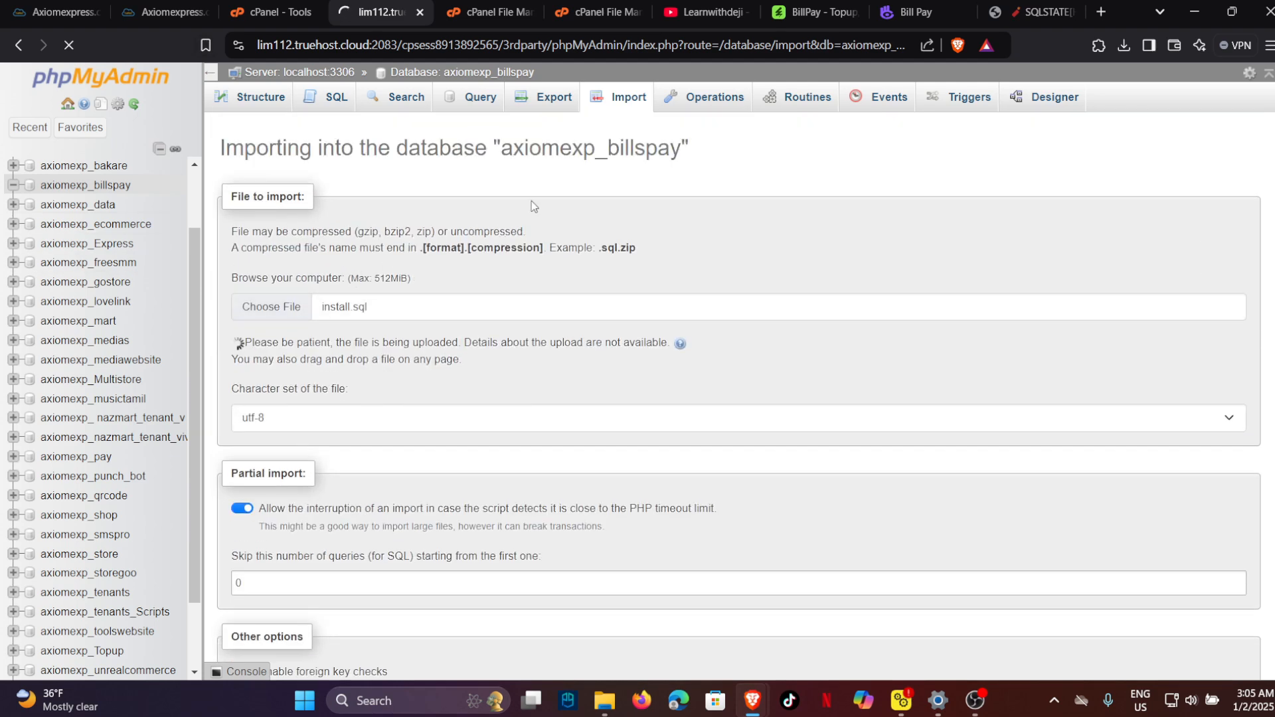
Open data/project/.env in cPanel's text editor to check its database settings.
click(593, 3)
click(505, 14)
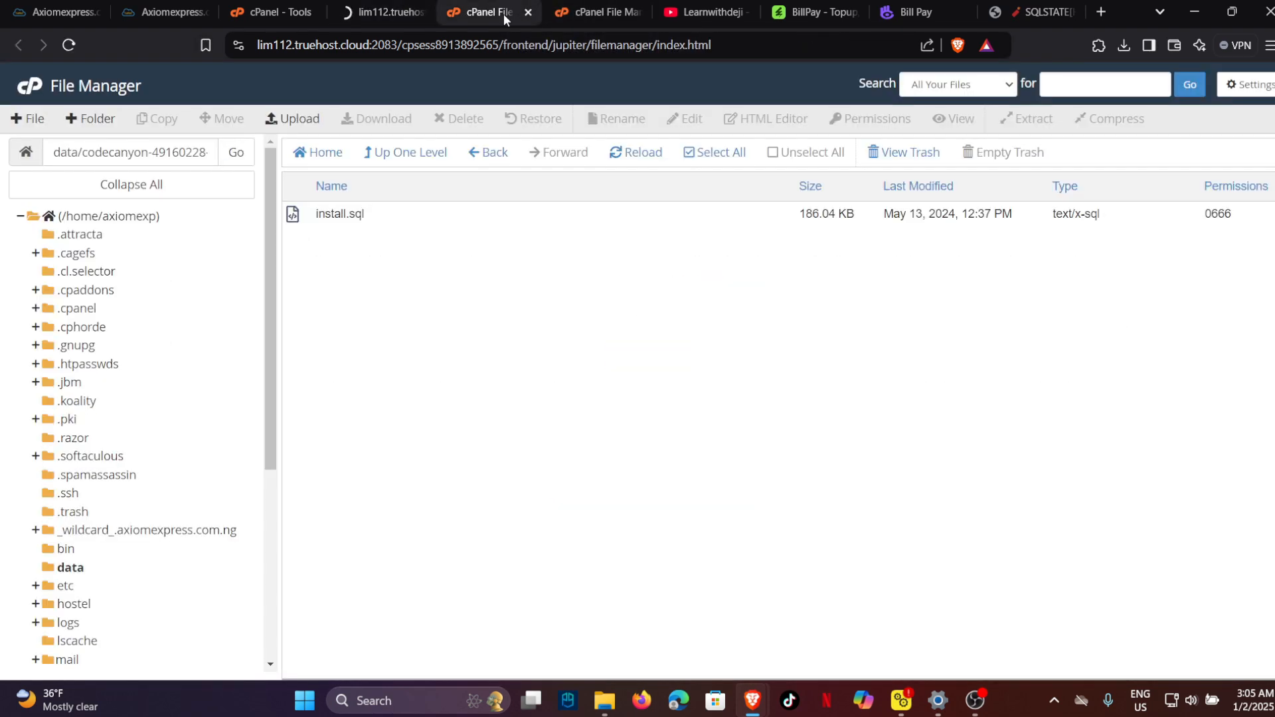
click(73, 569)
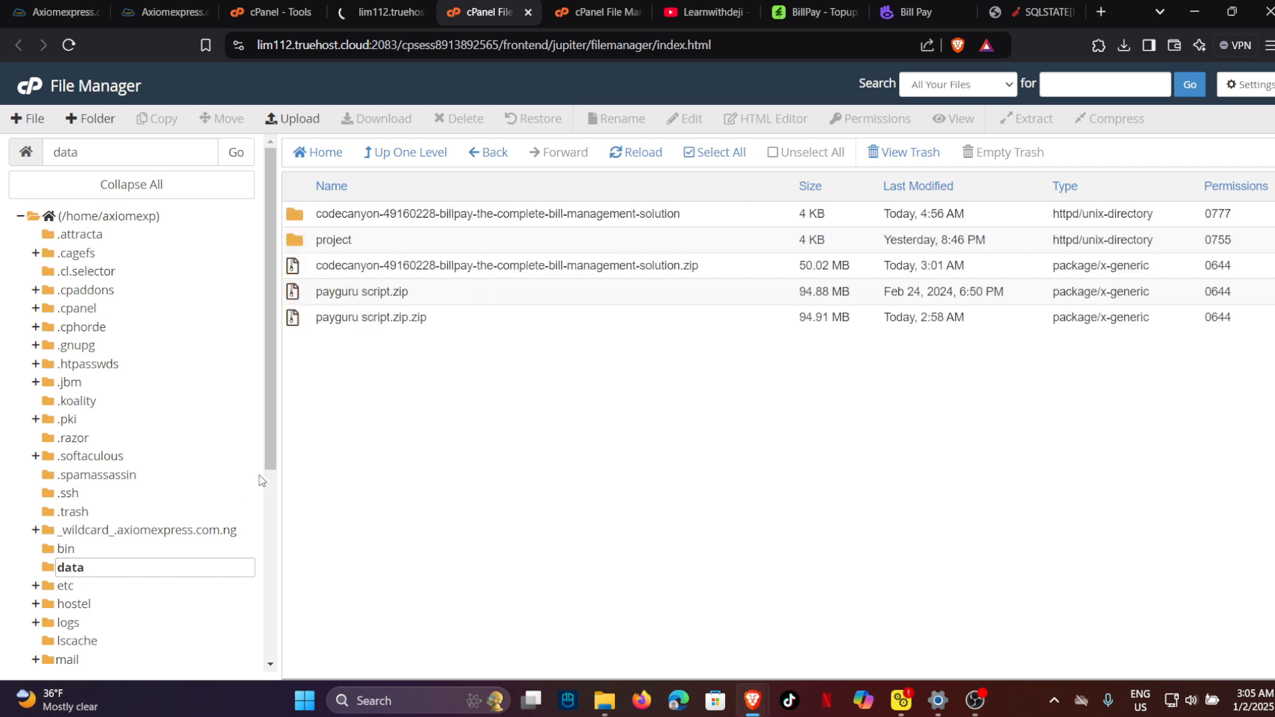
double_click(373, 241)
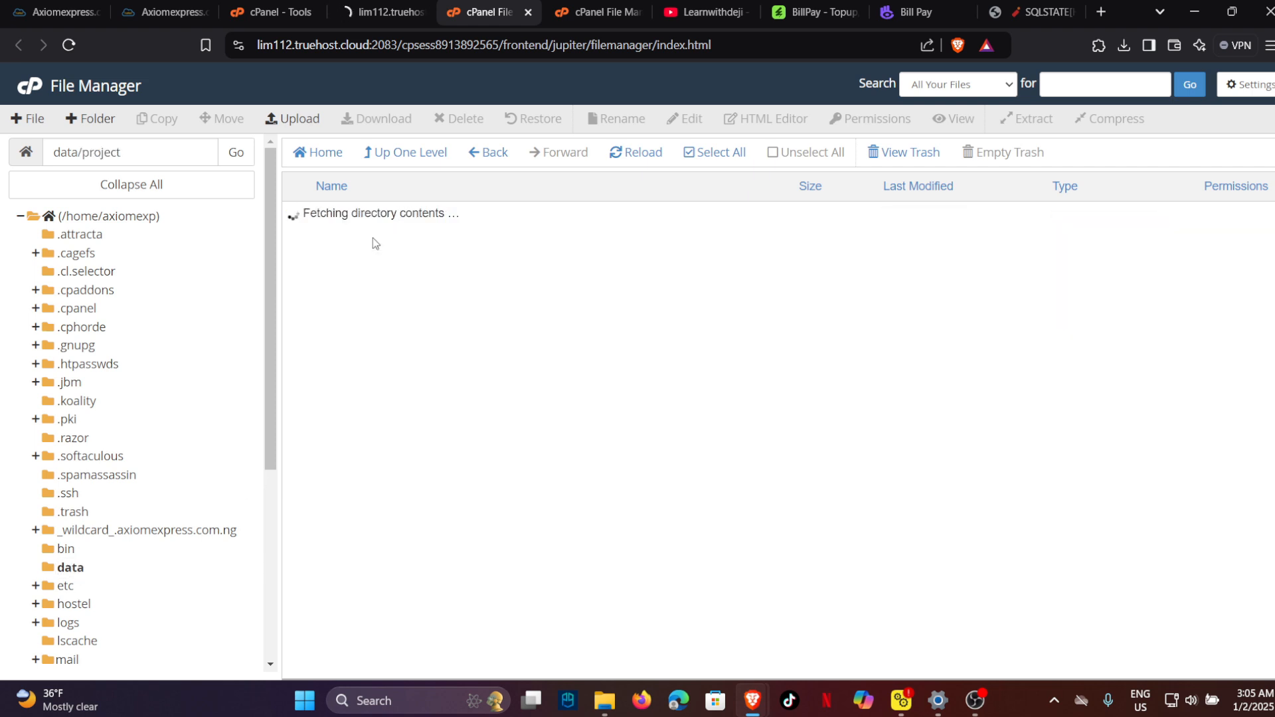
click(365, 501)
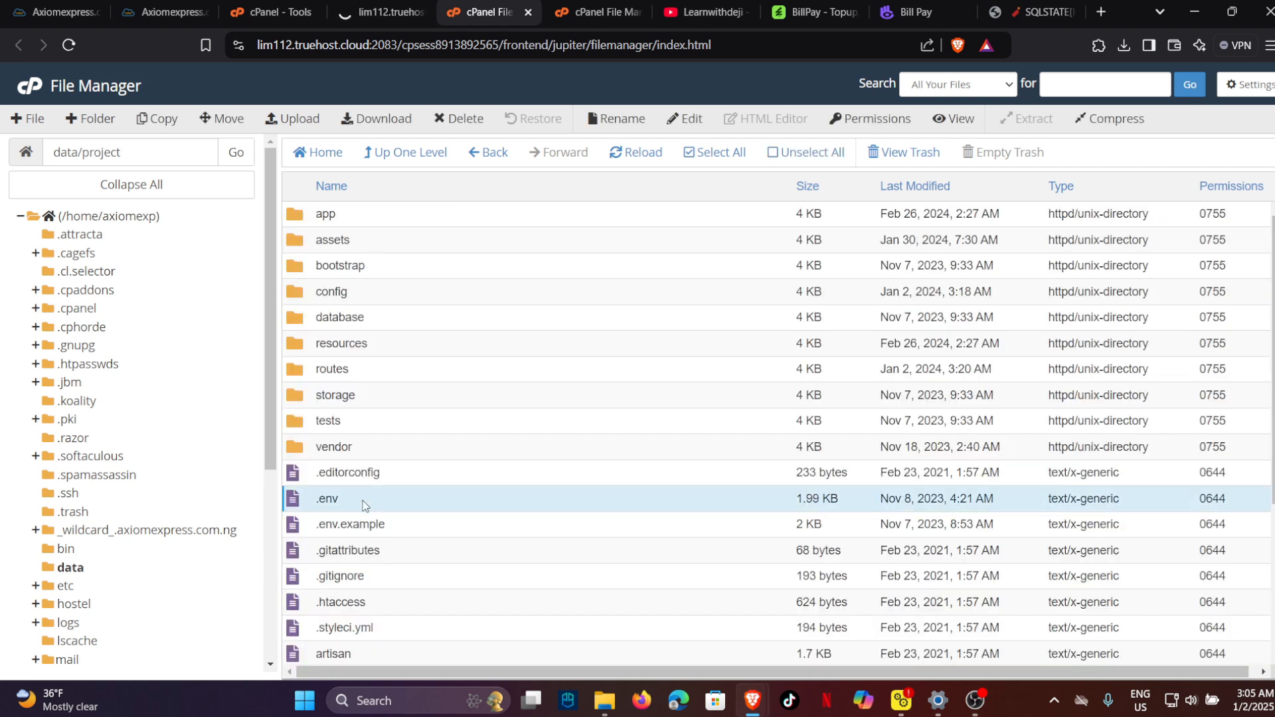
right_click(367, 503)
click(401, 508)
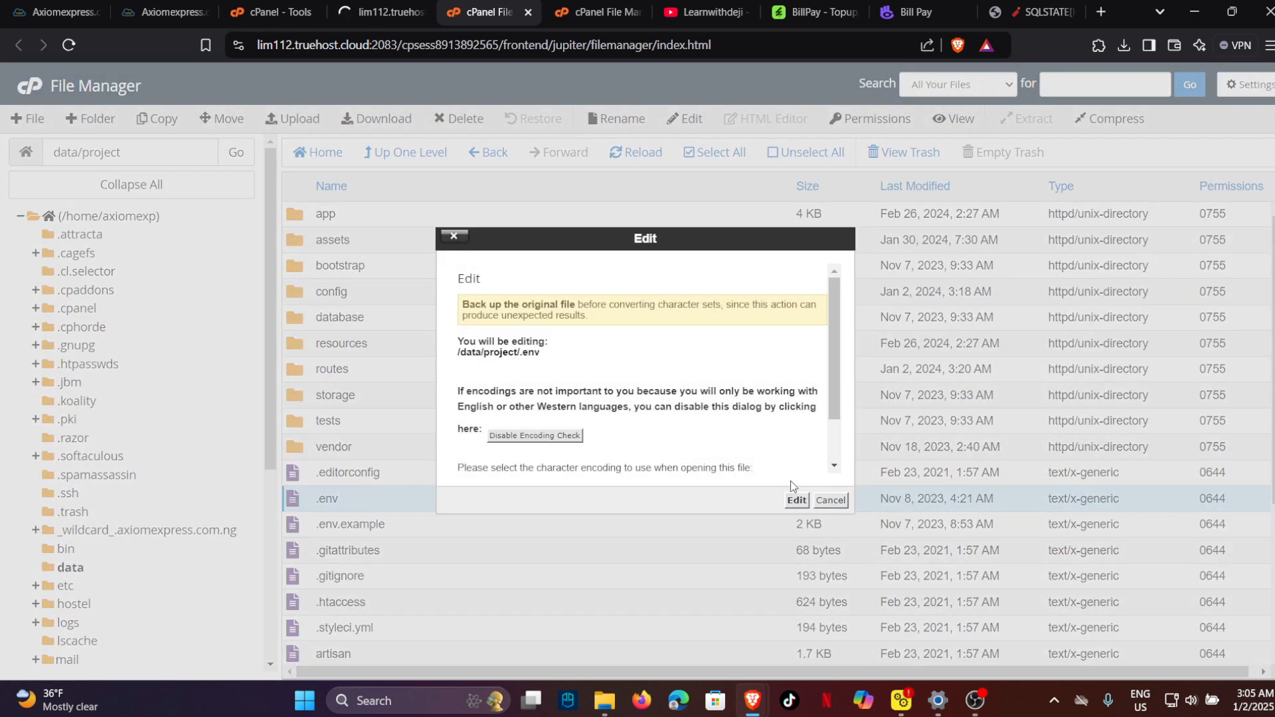
click(792, 497)
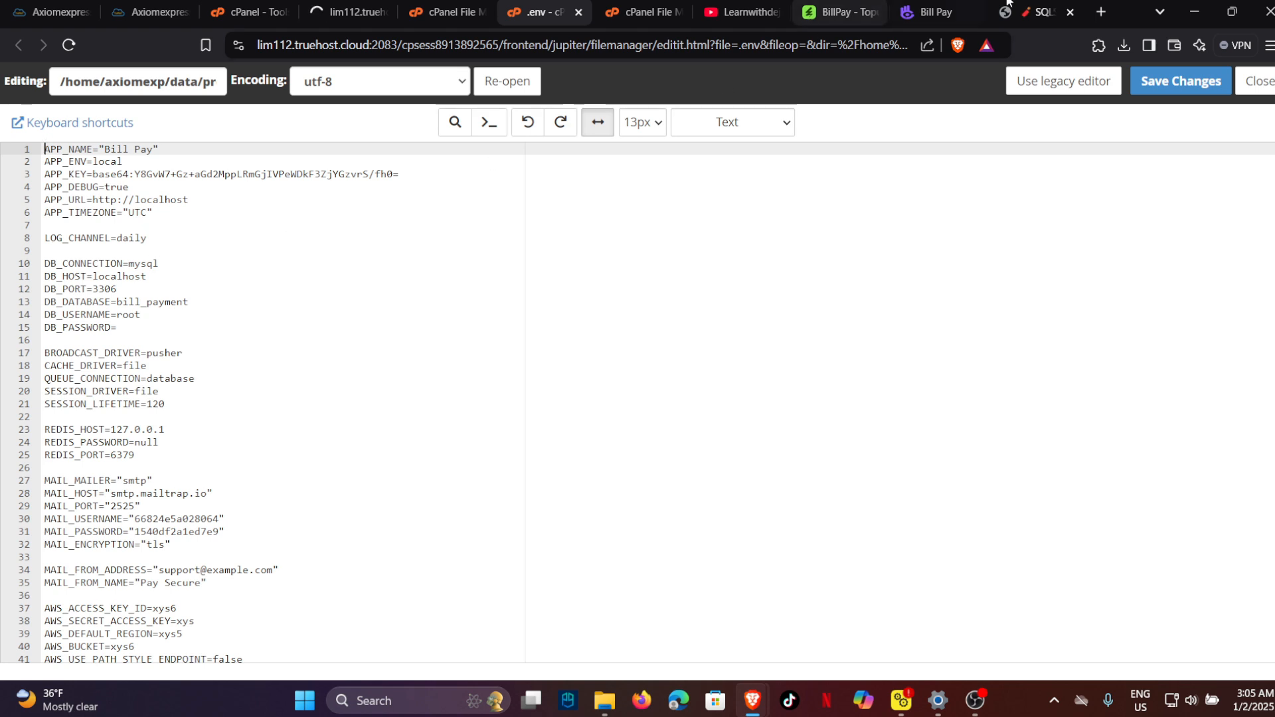
click(1044, 12)
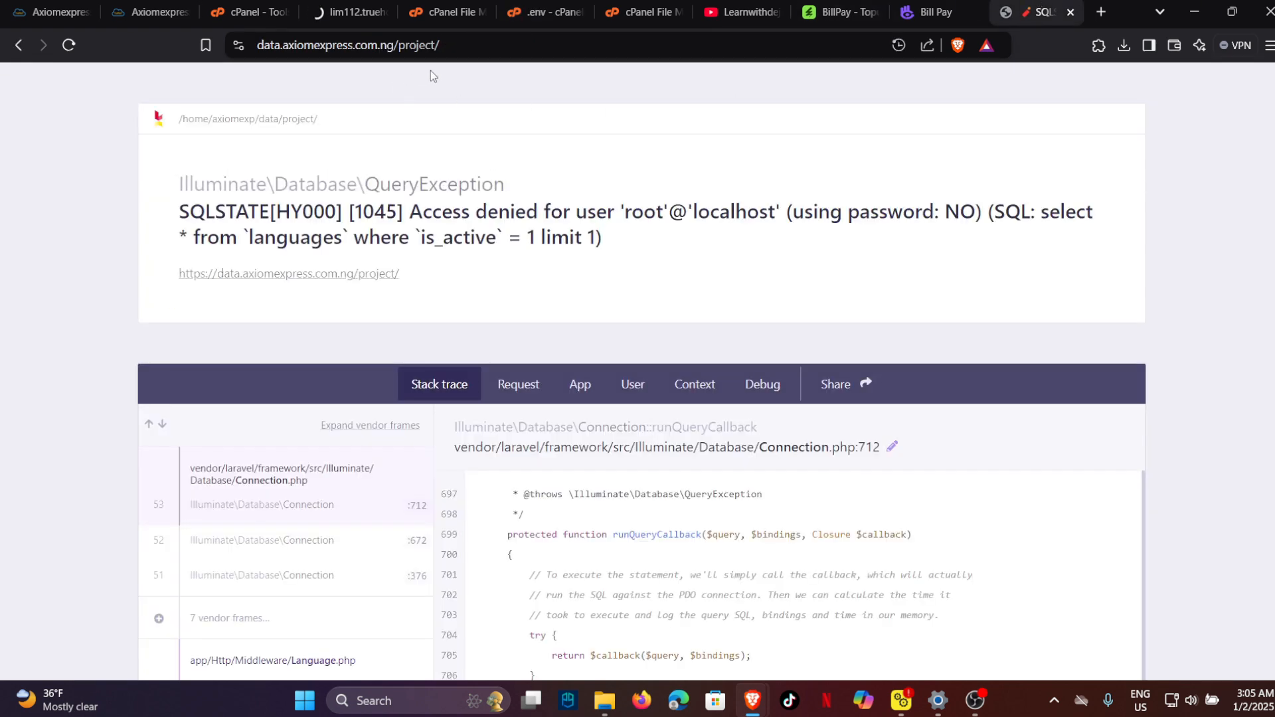
Append 'install' to the project URL to load the /project/install installer page.
click(505, 45)
click(509, 40)
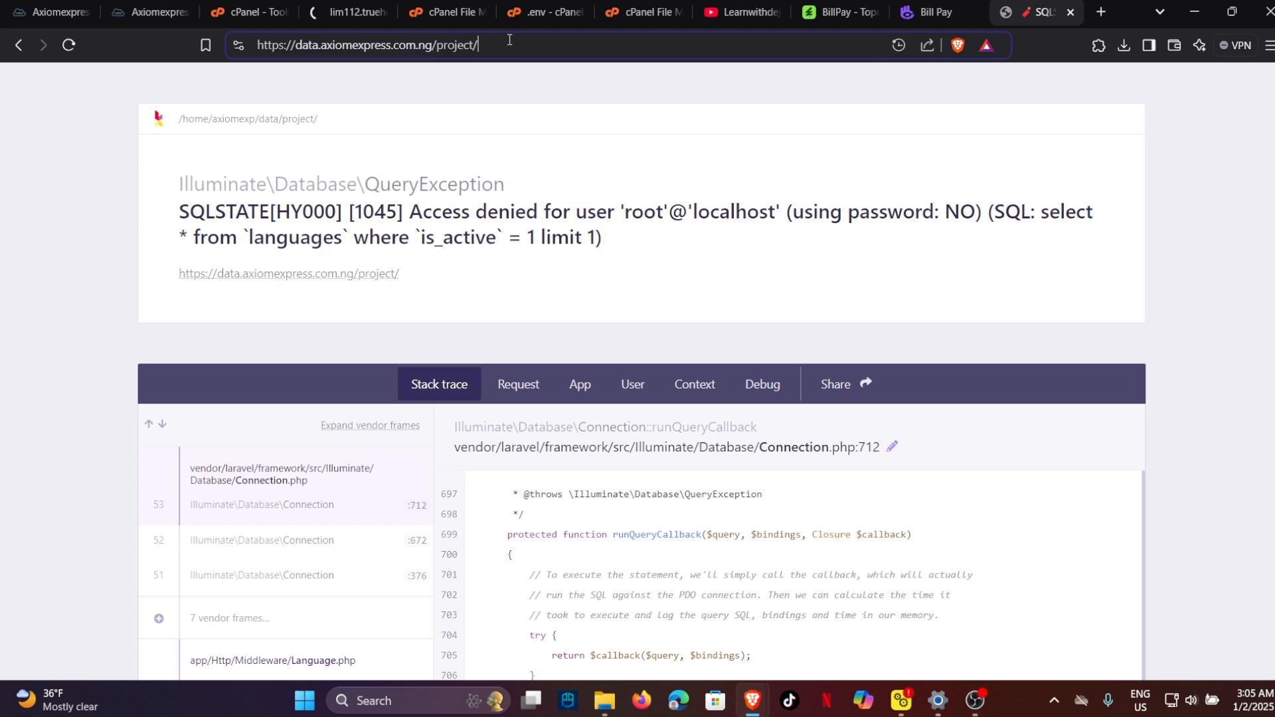
text(install)
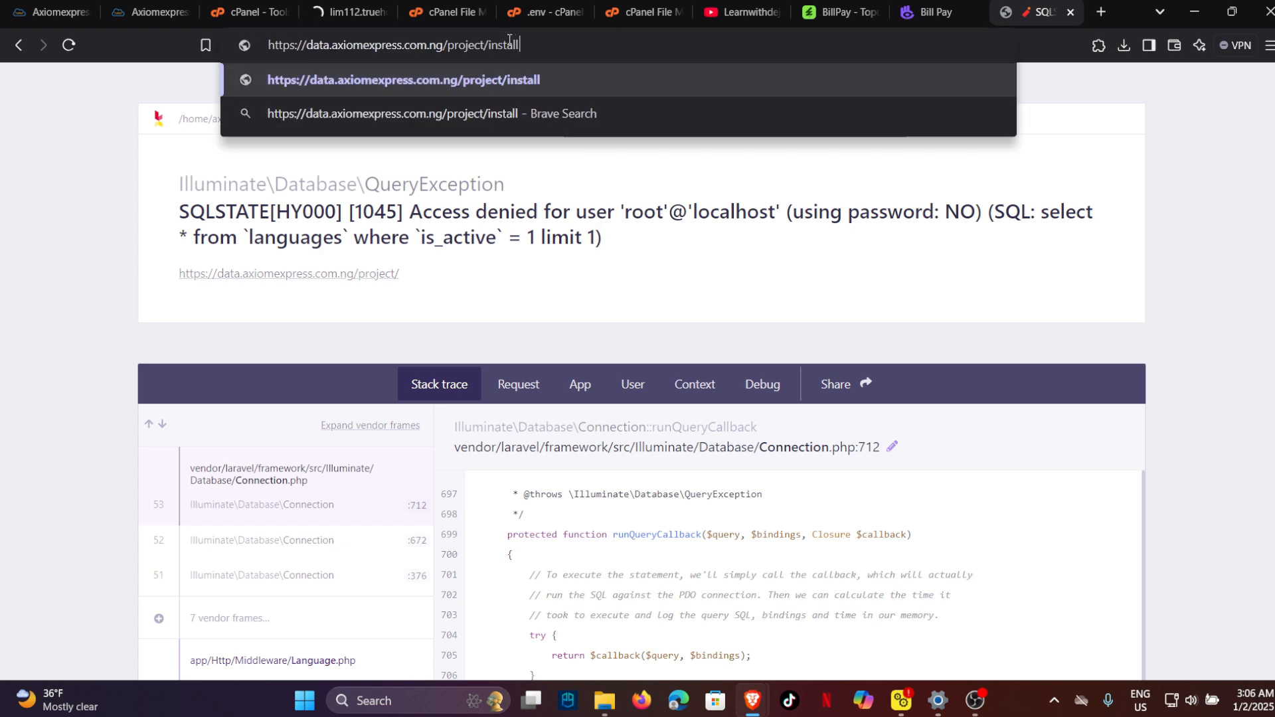
key(Return)
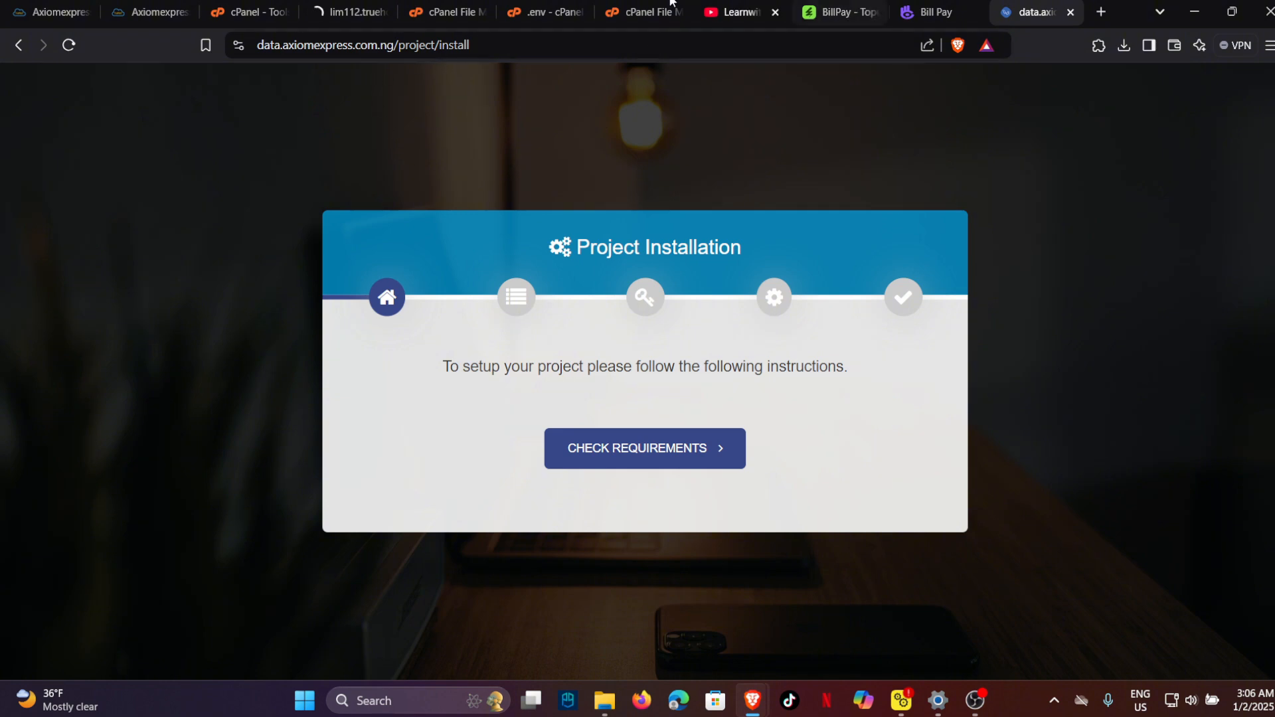
Permanently delete all four items in data/codecanyon, skipping the trash.
click(466, 8)
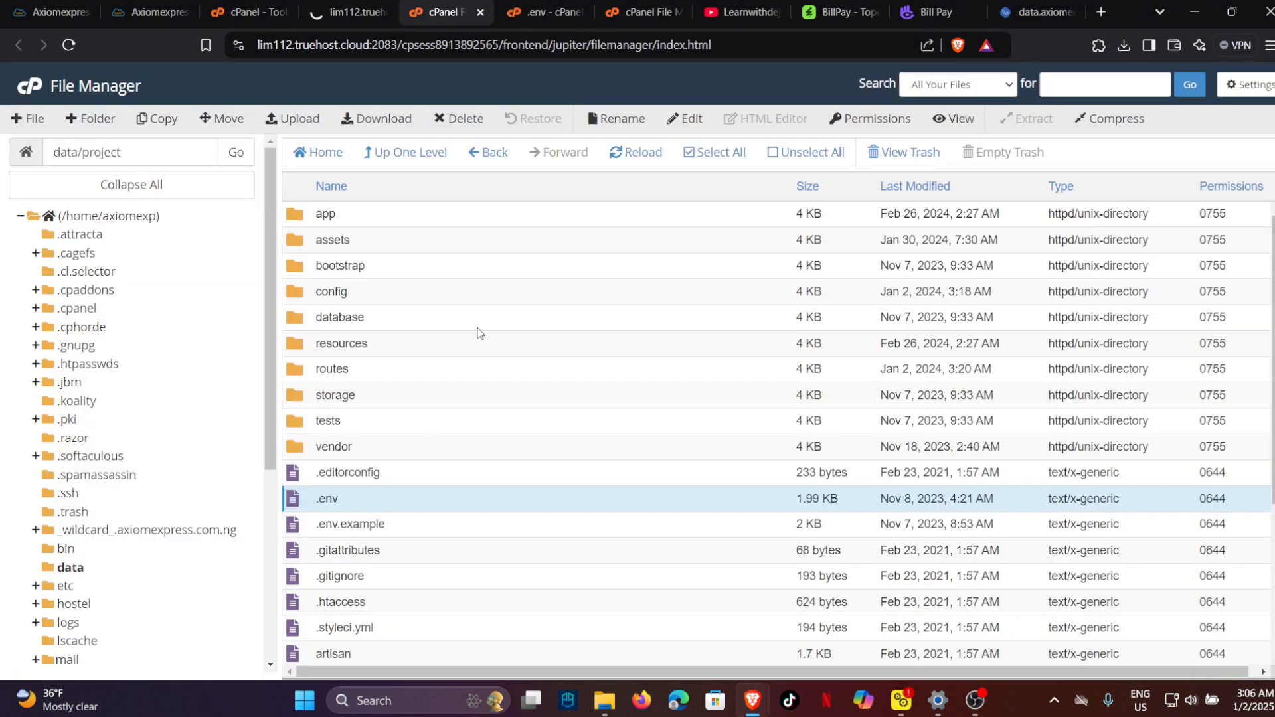
click(63, 569)
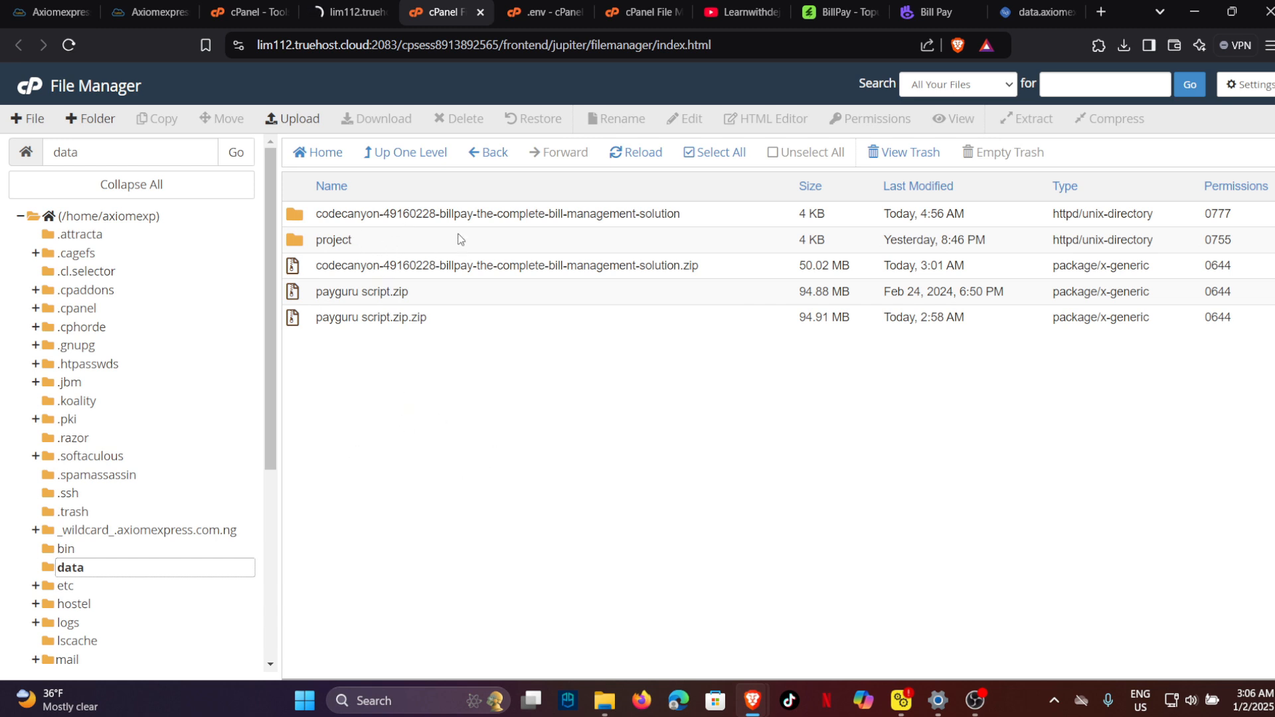
click(728, 217)
double_click(728, 217)
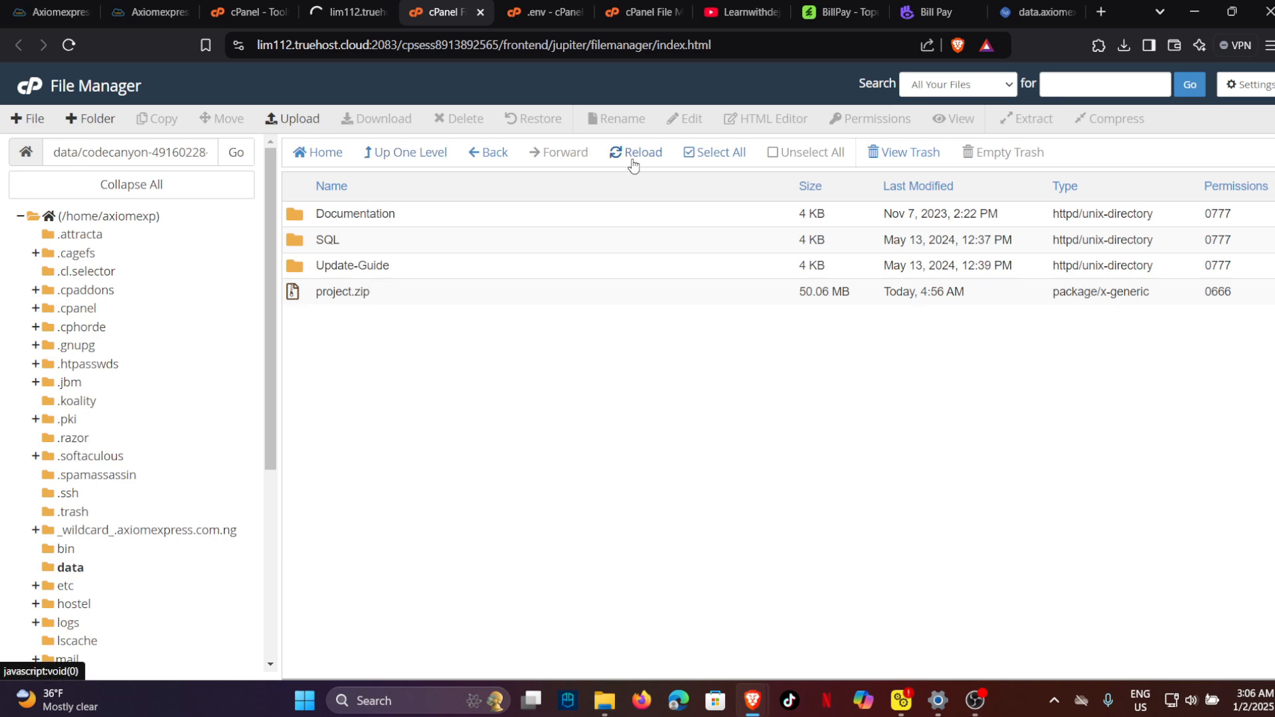
click(691, 153)
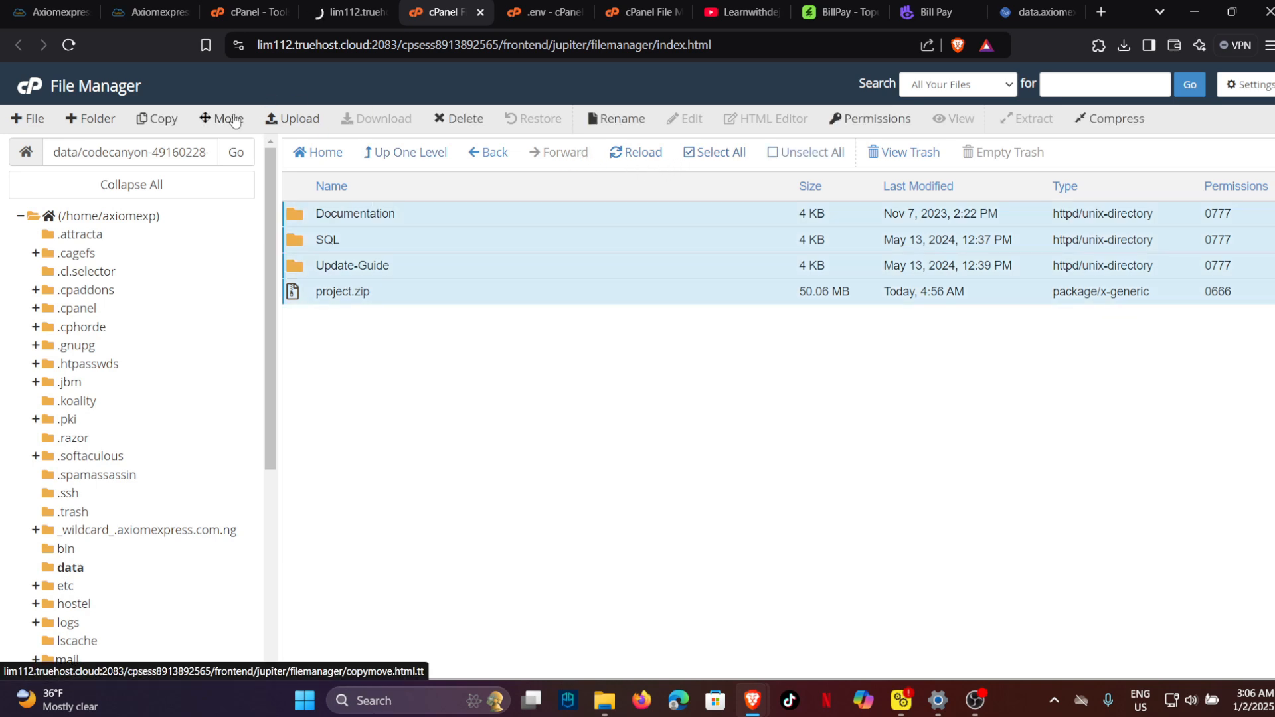
click(446, 120)
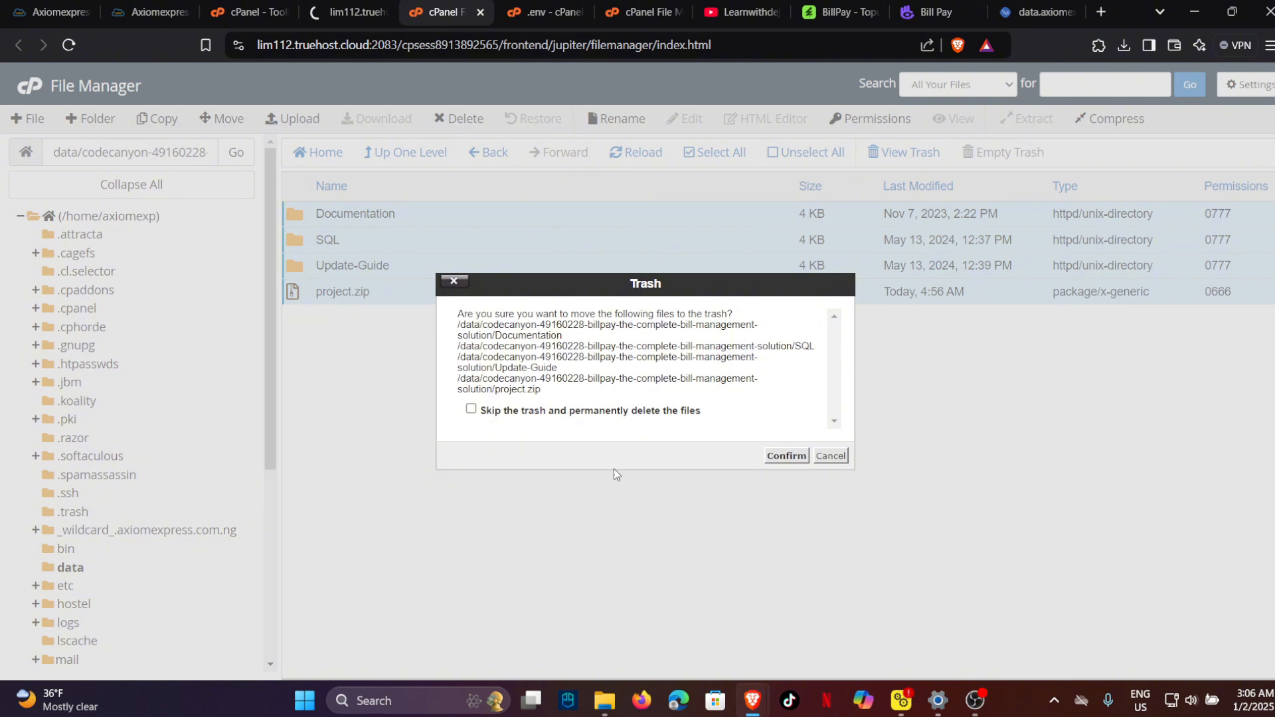
click(472, 410)
click(788, 457)
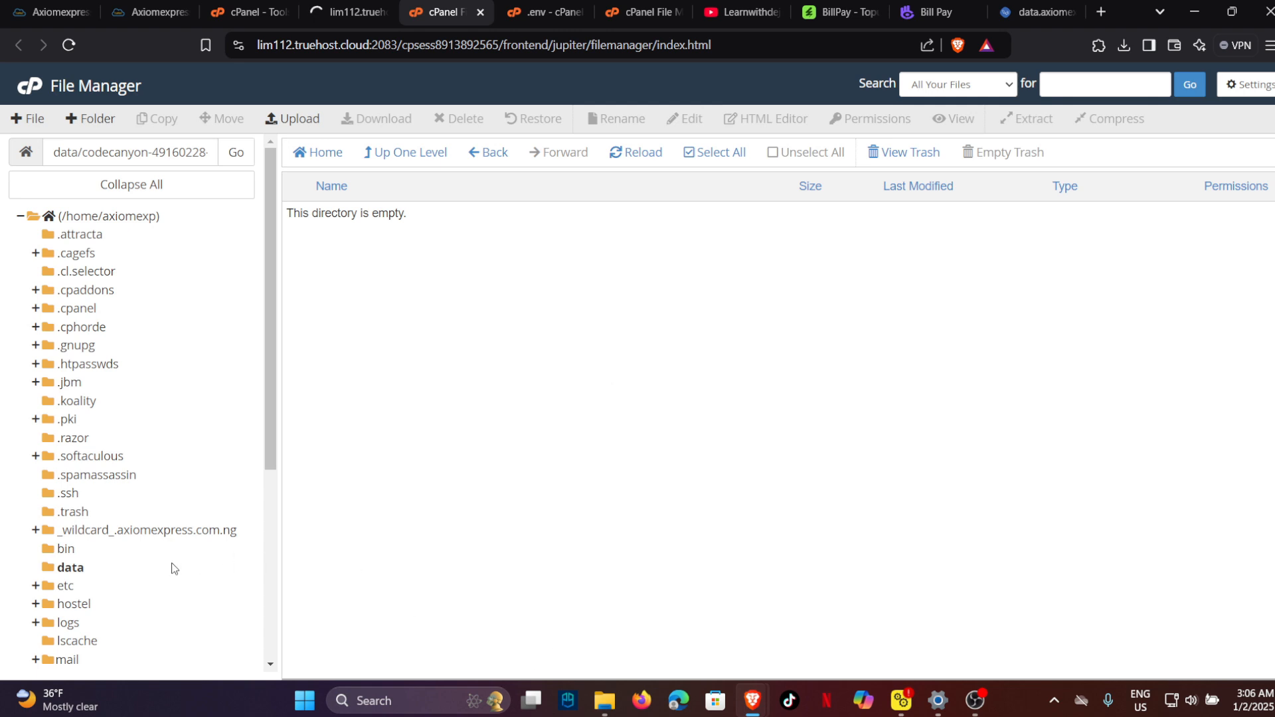
Move every file from data/project up into /data.
click(81, 568)
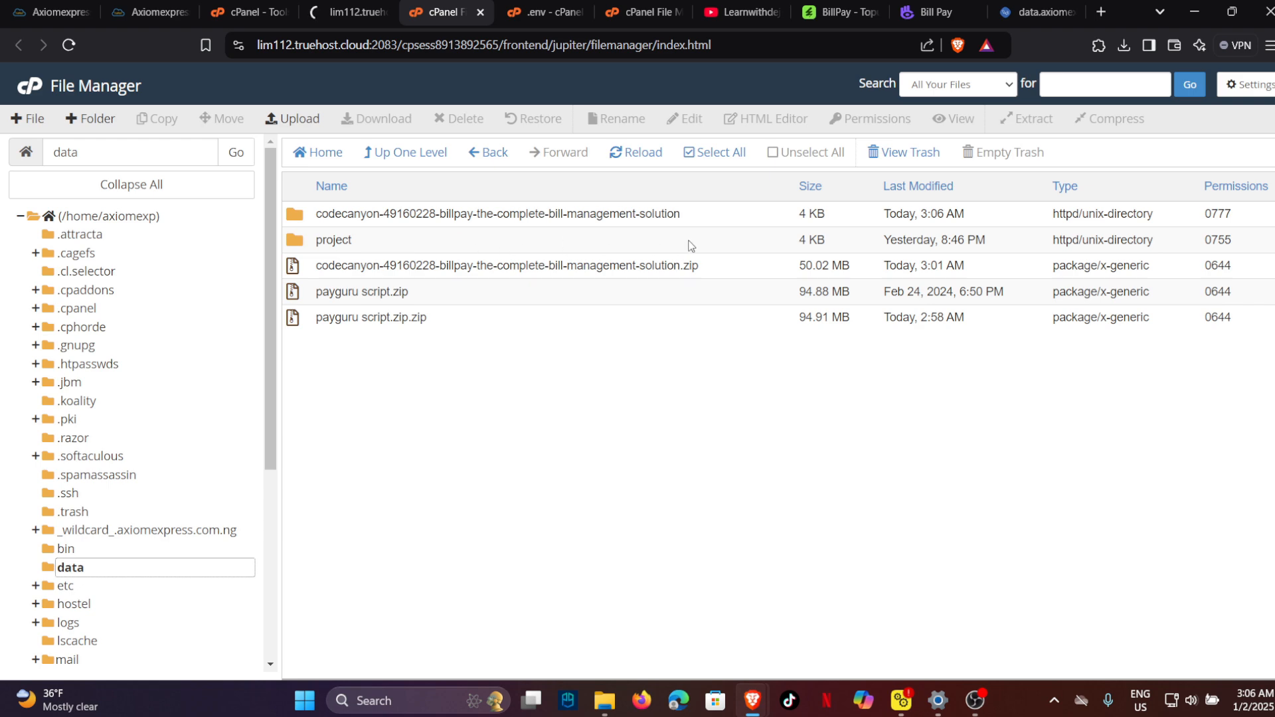
click(577, 246)
double_click(578, 246)
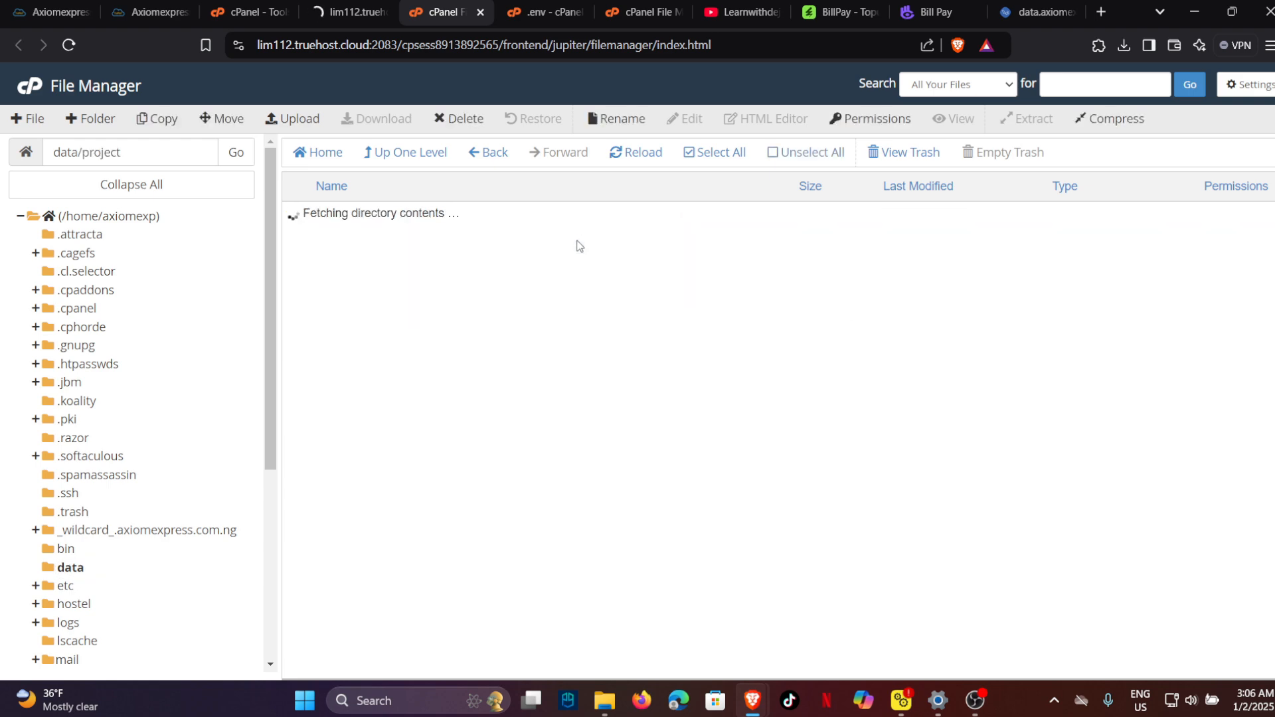
click(691, 154)
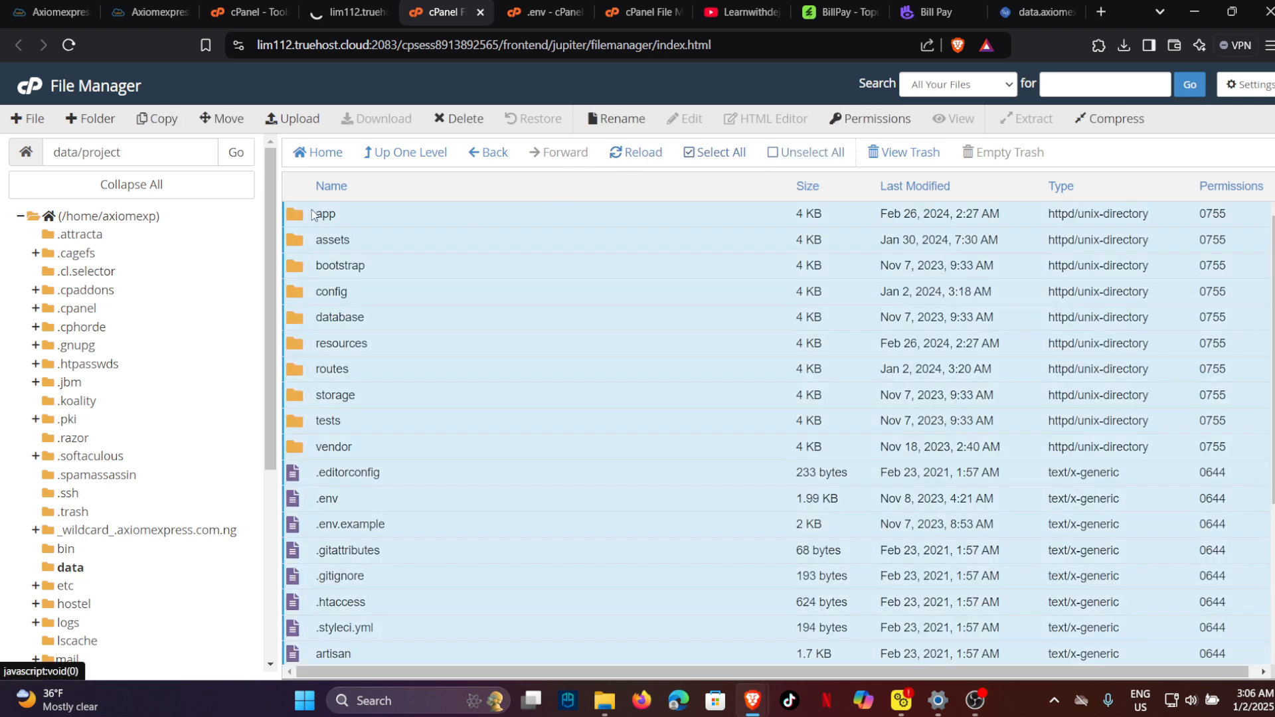
click(226, 121)
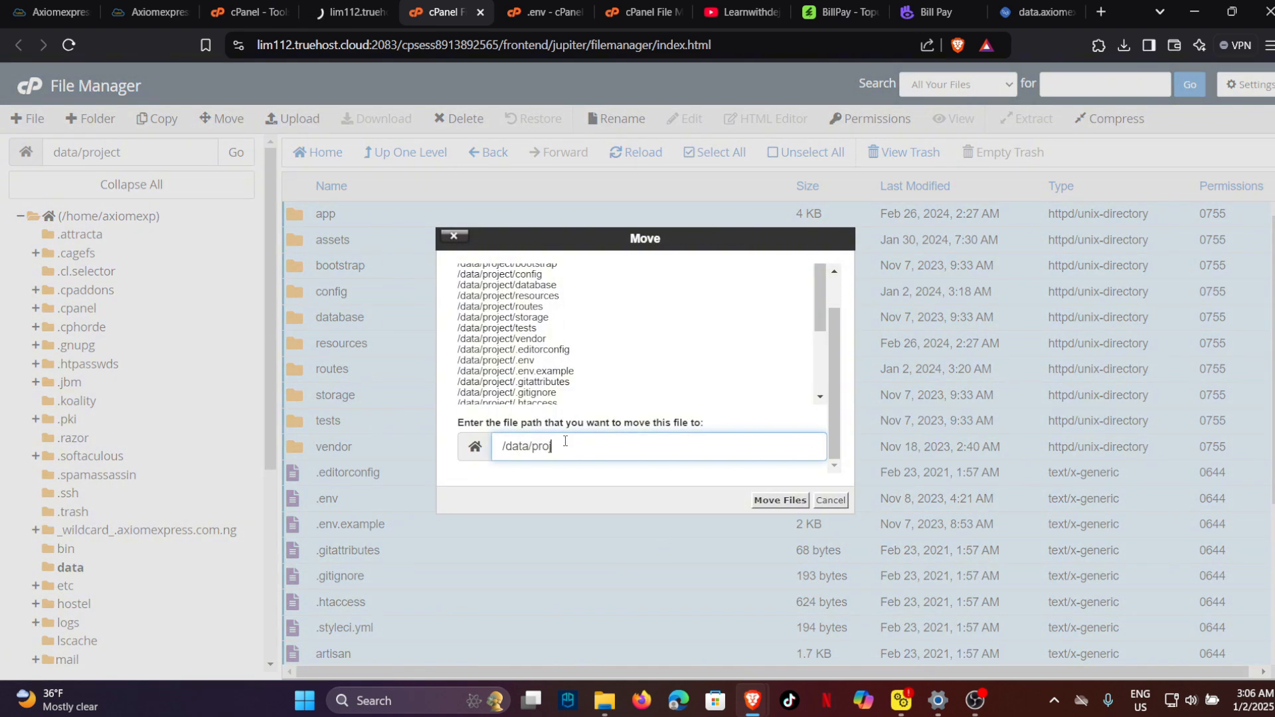
click(778, 500)
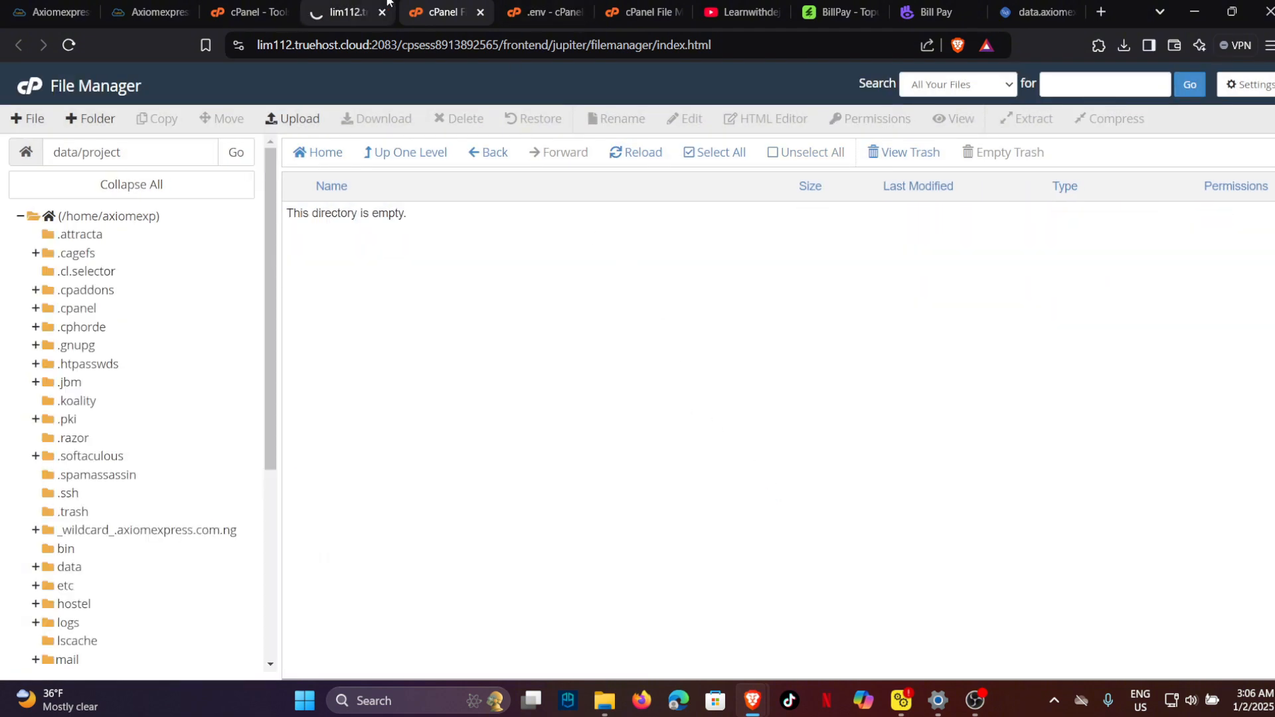
Confirm the data folder now holds the moved project files.
click(362, 12)
click(435, 5)
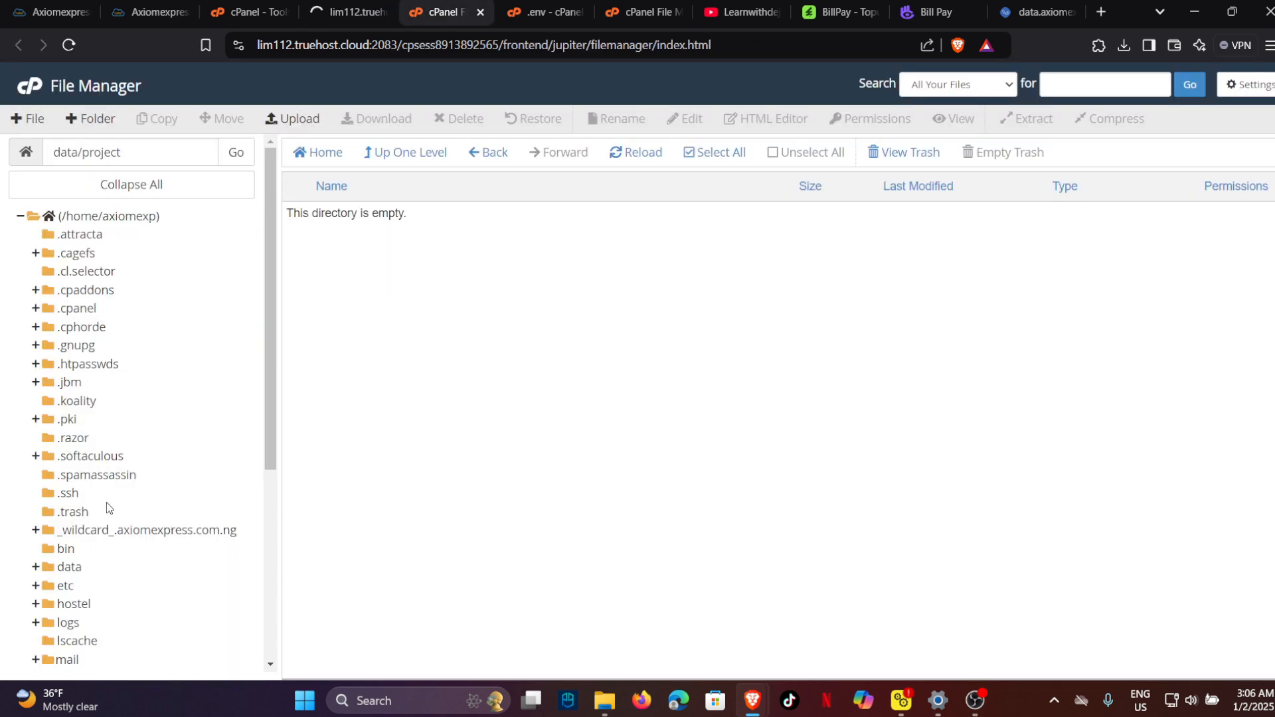
click(70, 568)
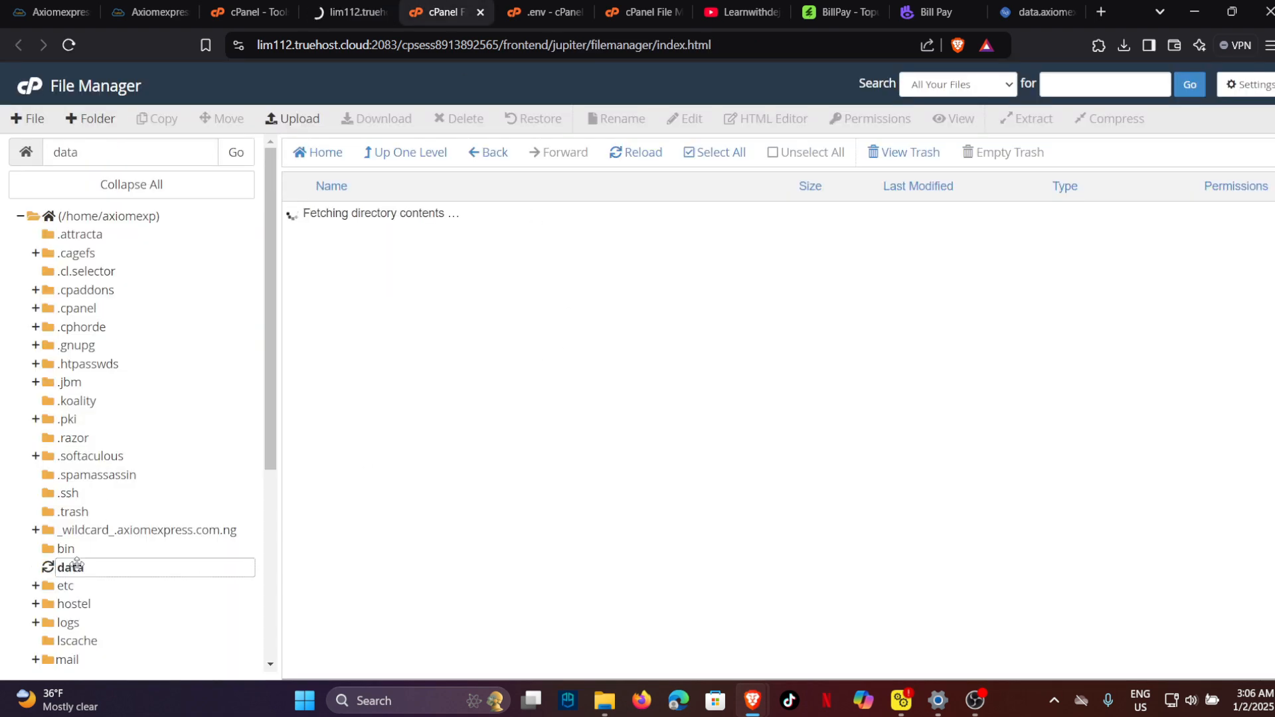
click(1100, 12)
Load data.axiomexpress.com.ng, see its access-denied error, and append /install to the address.
text(data)
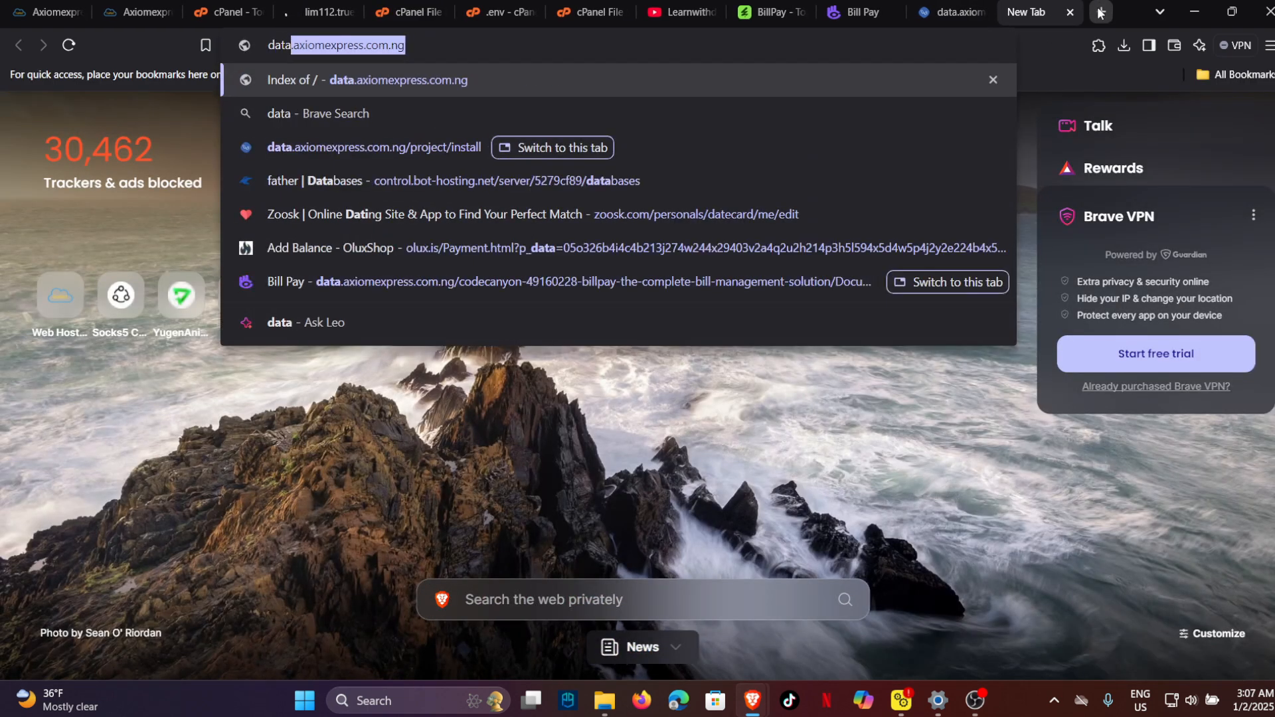
key(Return)
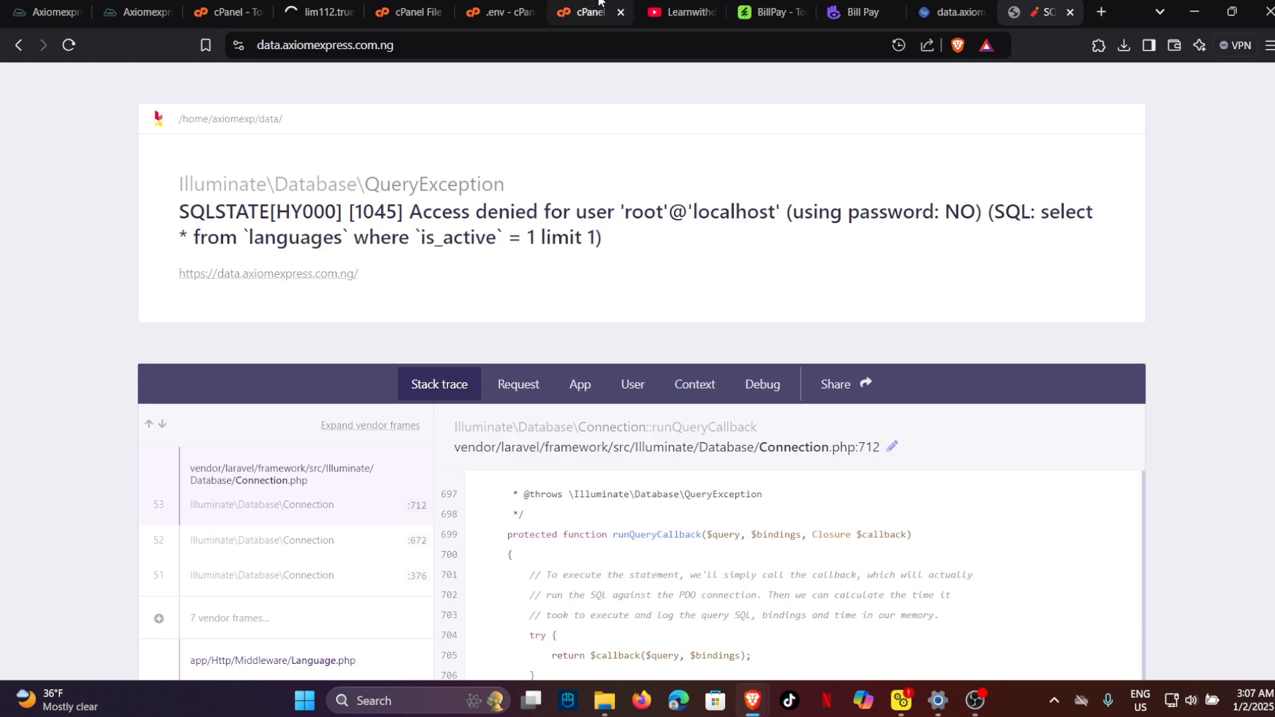
click(444, 50)
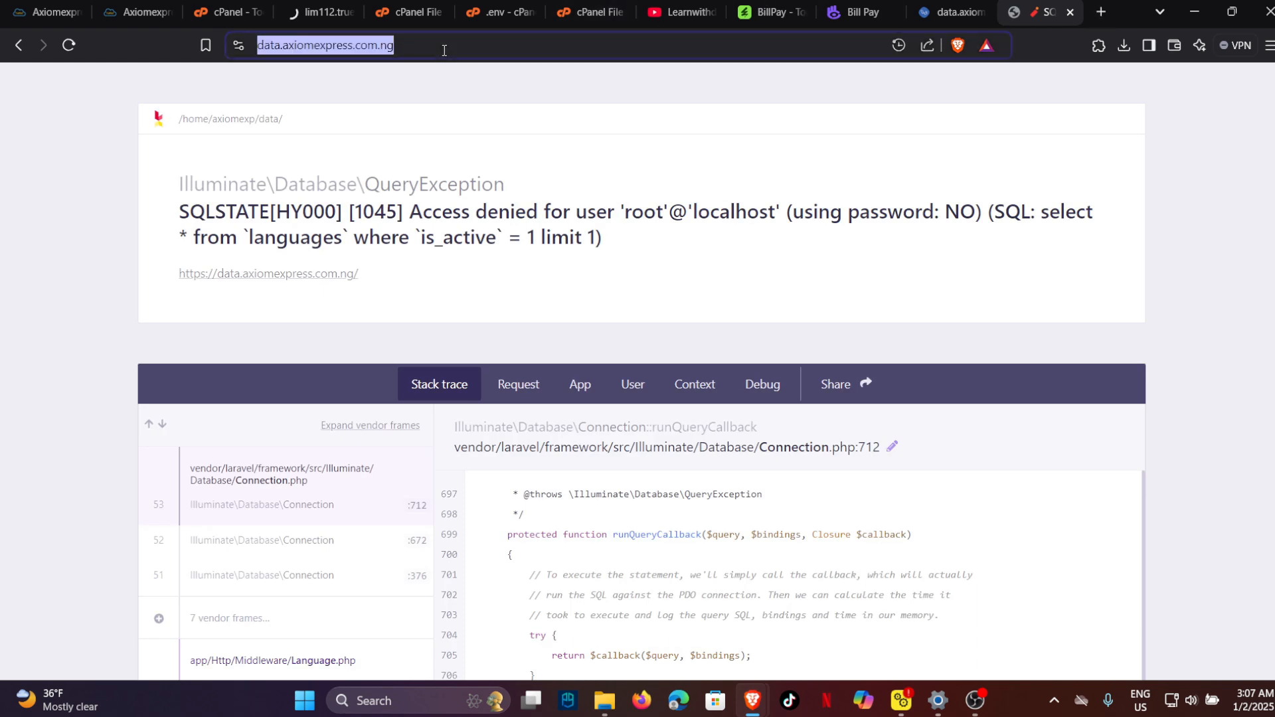
click(444, 50)
text(//)
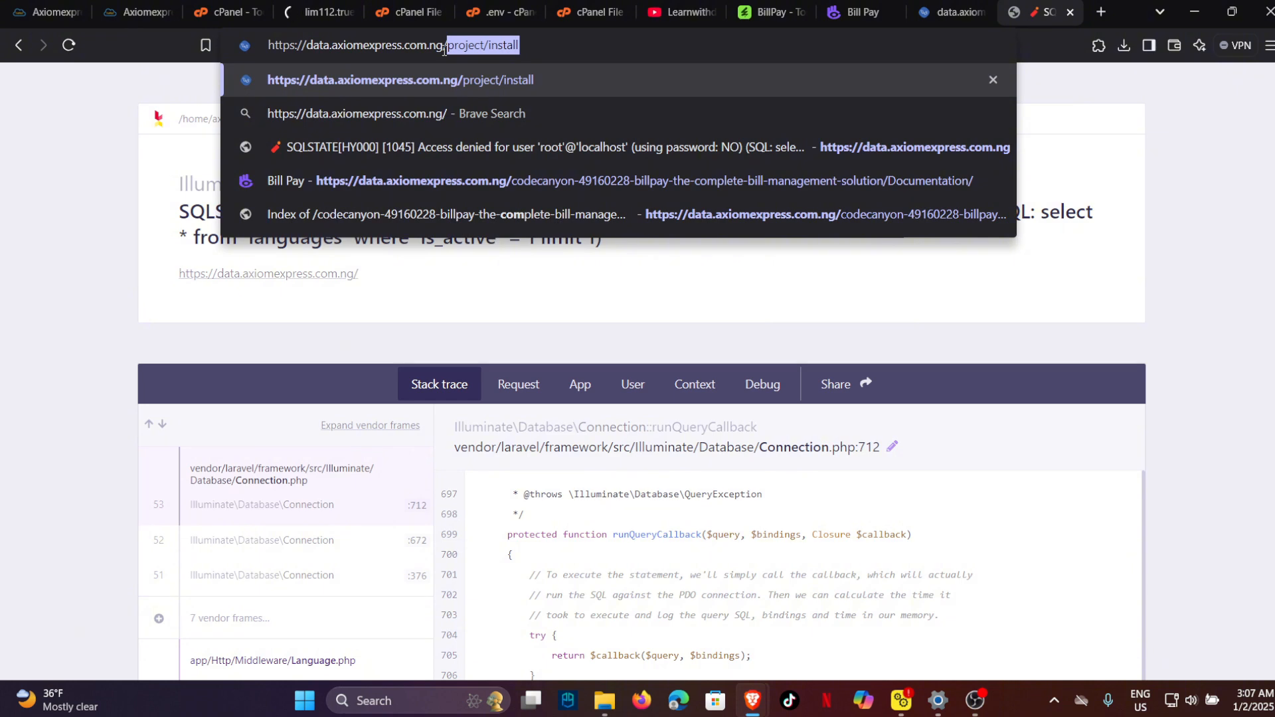
text(install)
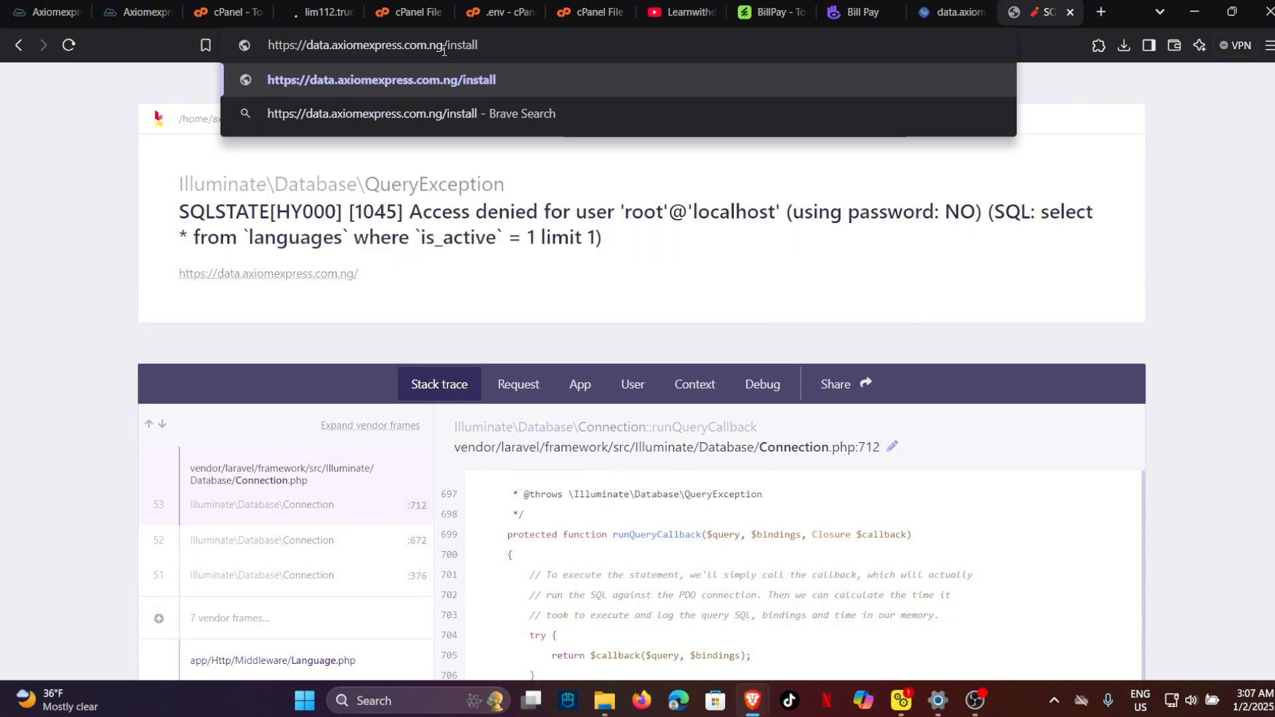
Open /install, pass the requirements check, and reach the permissions step flagging four 0755 folders.
key(Return)
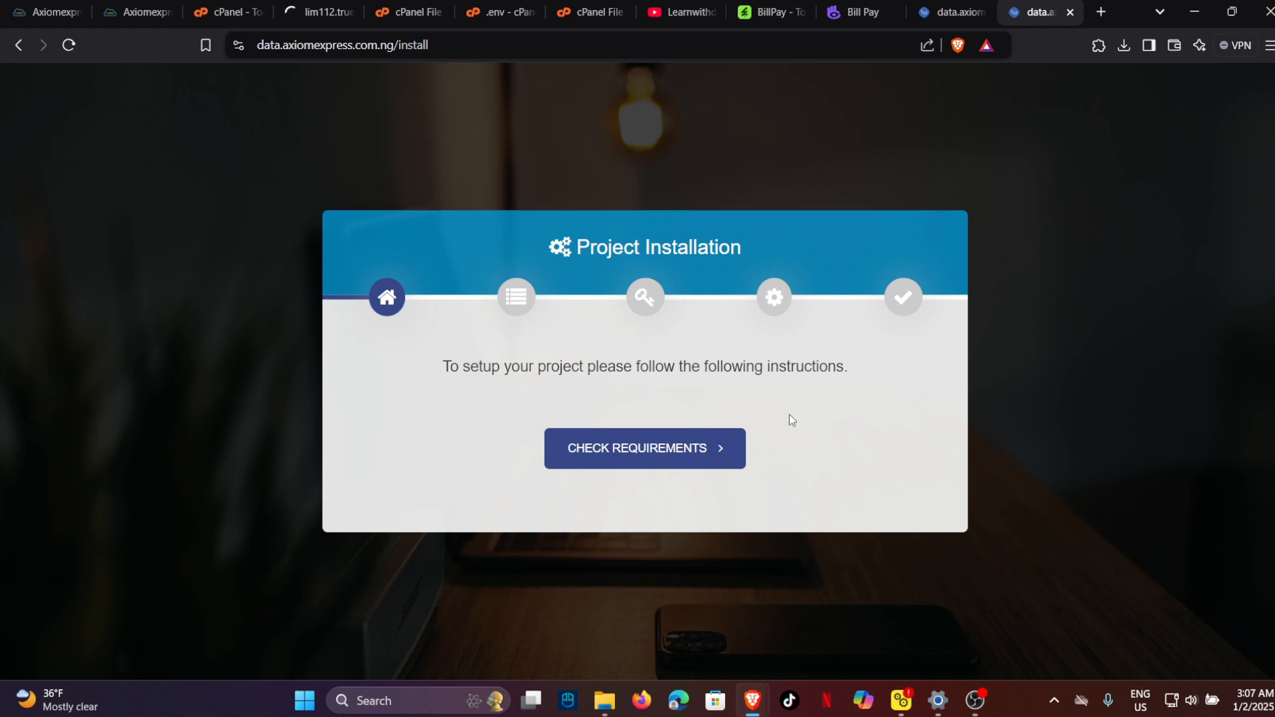
click(714, 456)
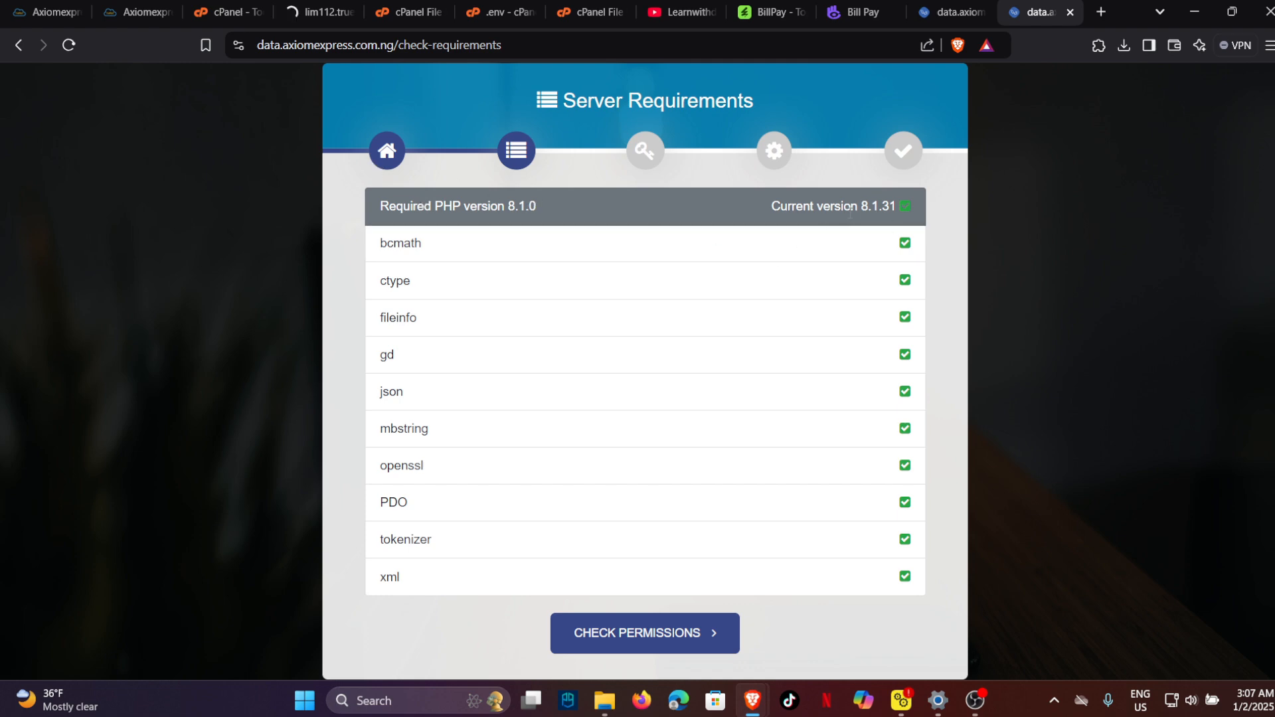
click(699, 641)
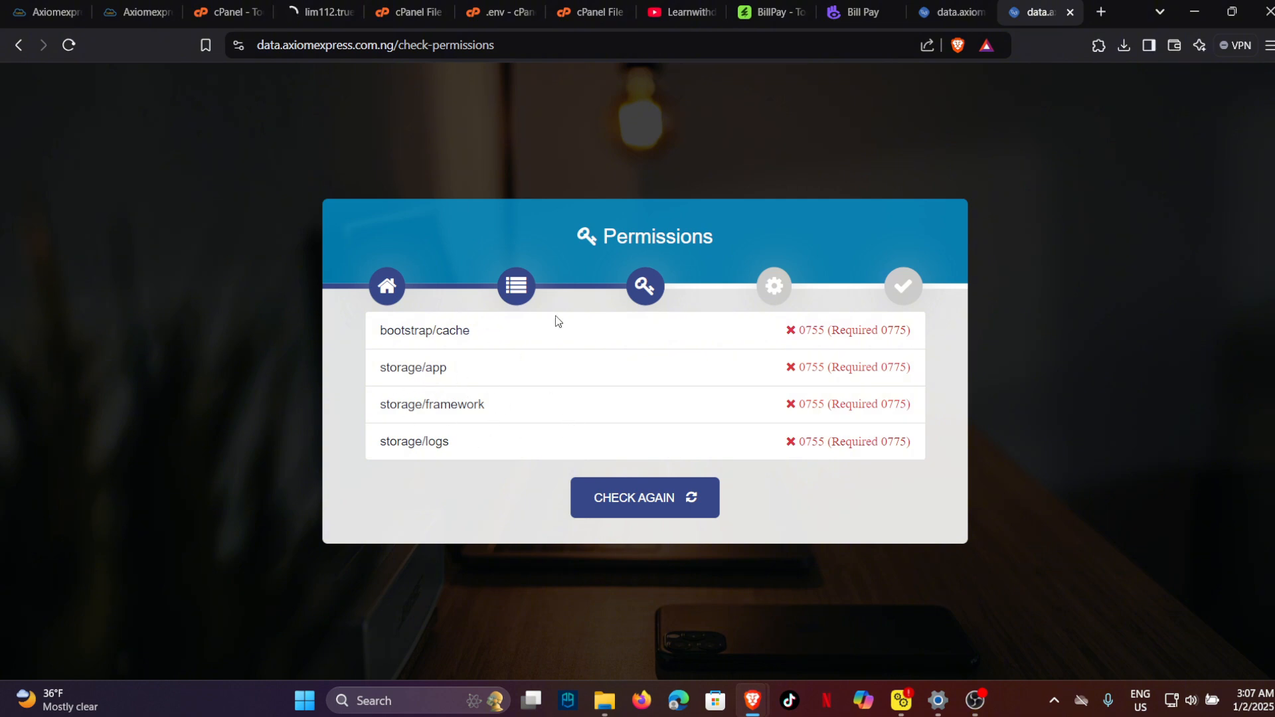
Close the duplicate installer tab and return to File Manager.
click(409, 12)
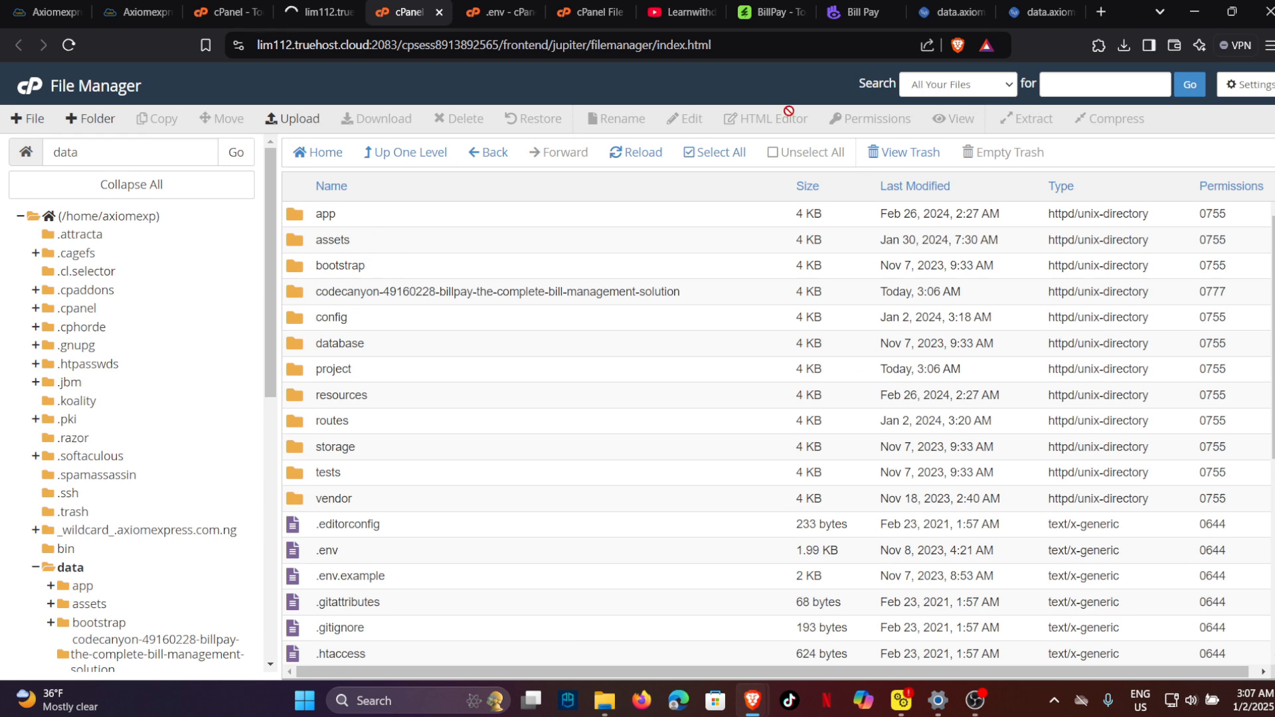
click(979, 7)
click(981, 11)
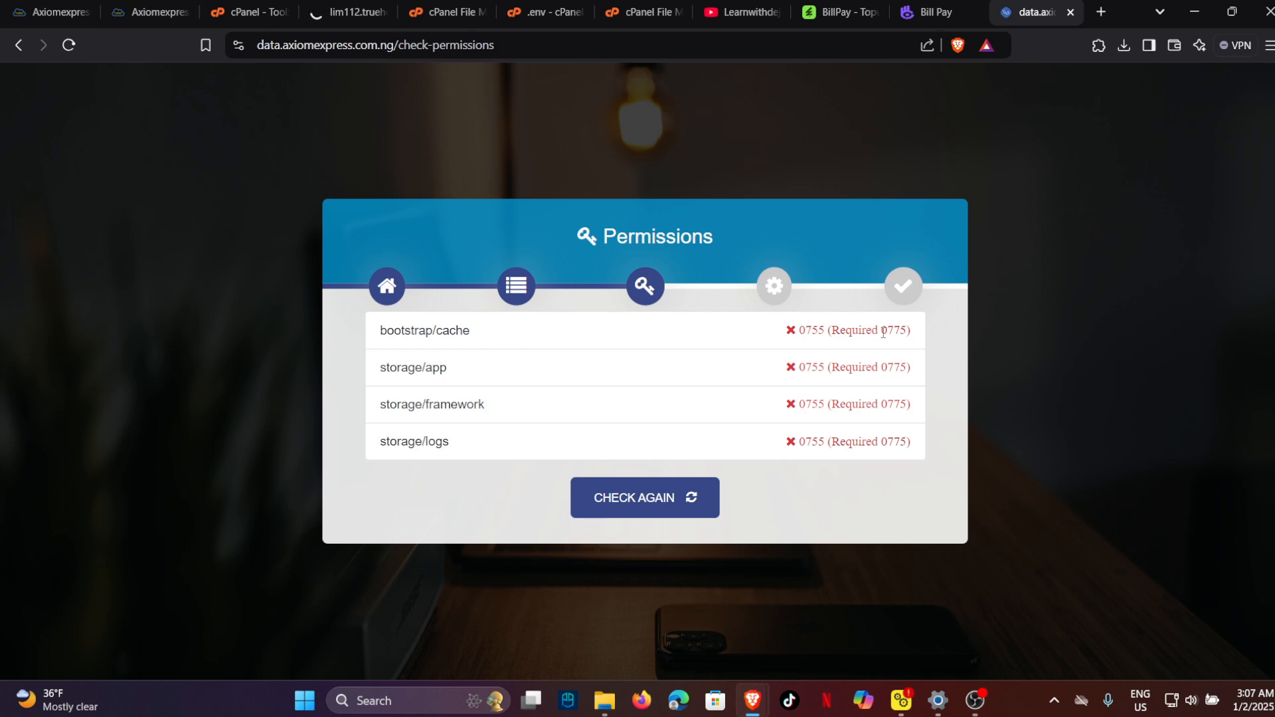
click(442, 12)
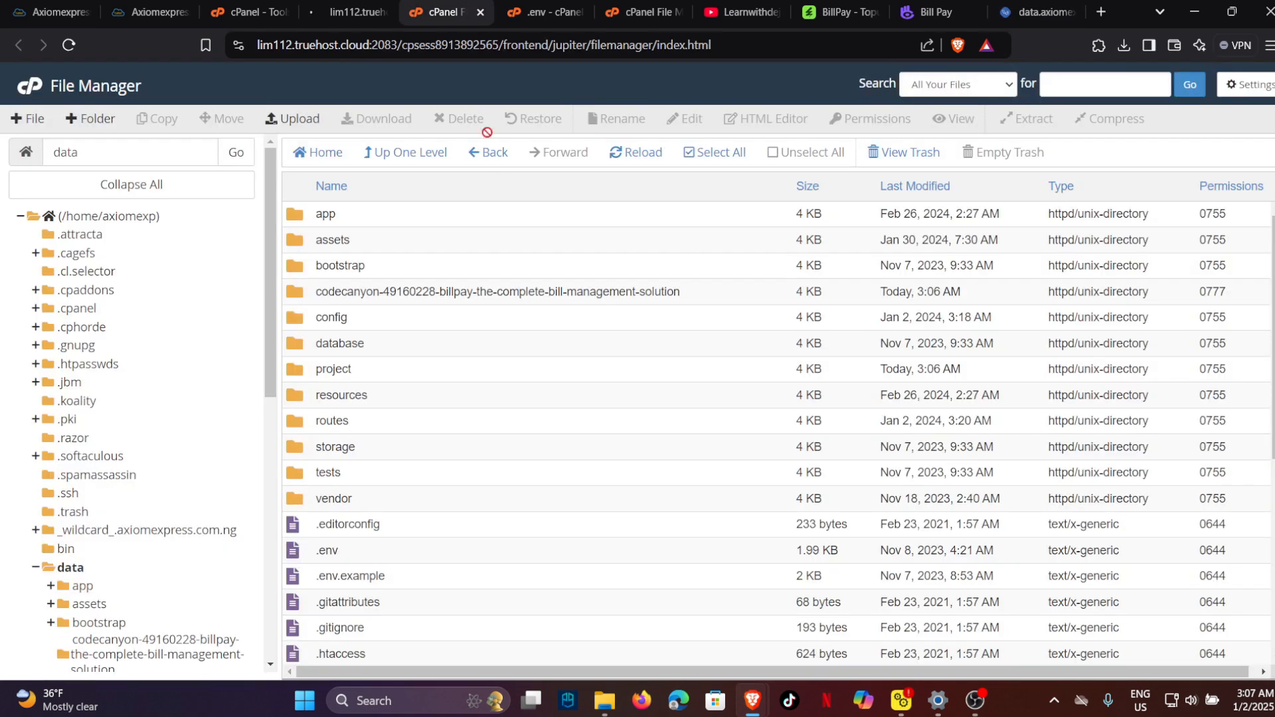
Set bootstrap/cache to 0775 by adding group write, then recheck the installer's permissions.
double_click(386, 263)
click(375, 216)
right_click(376, 217)
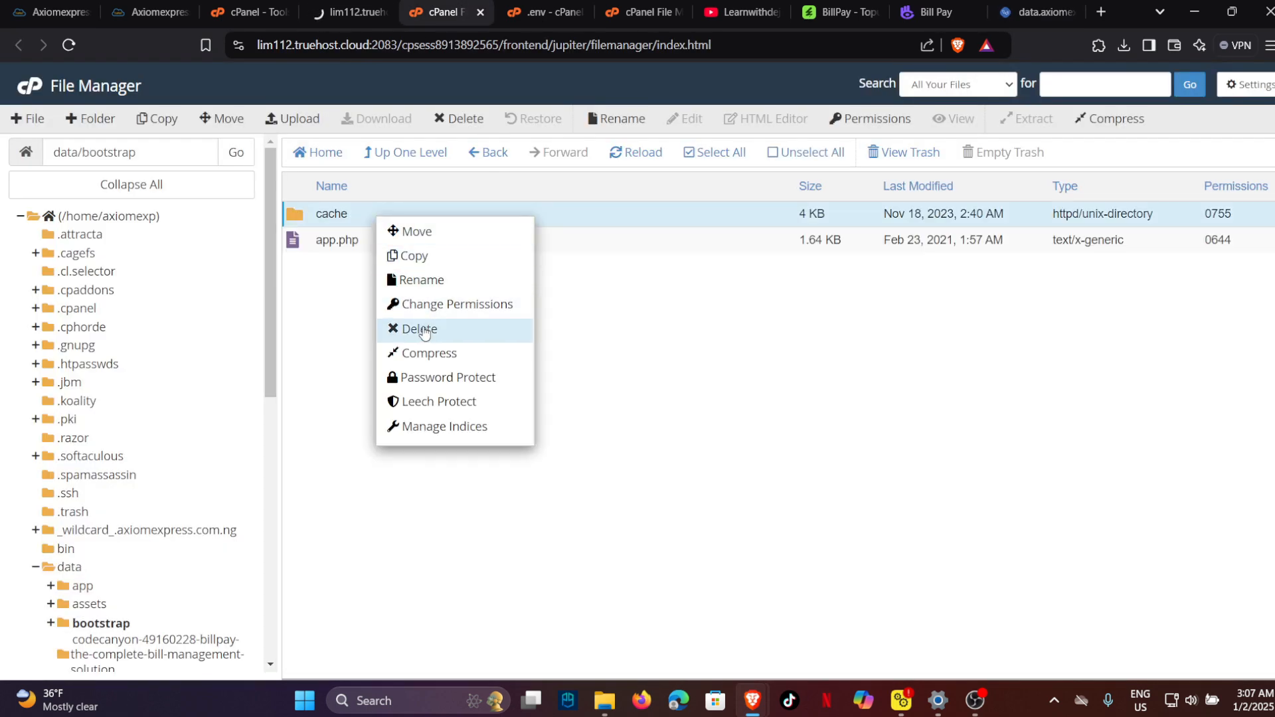
click(445, 304)
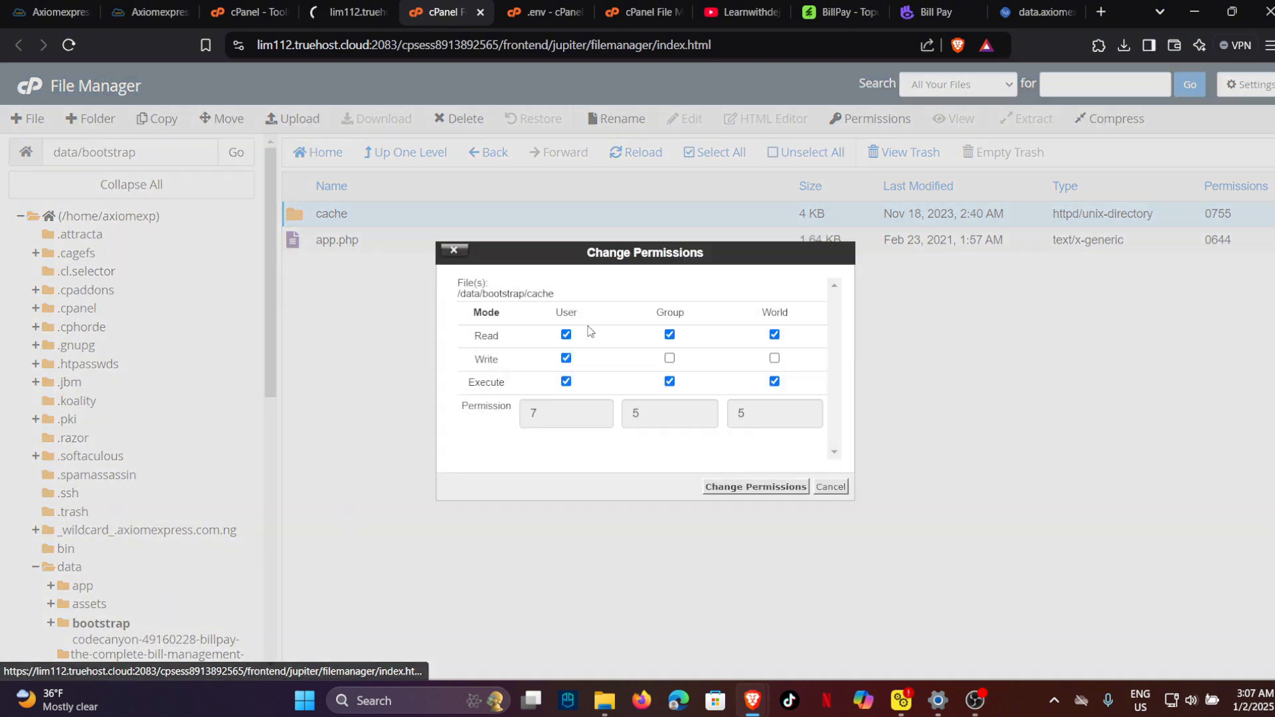
click(669, 360)
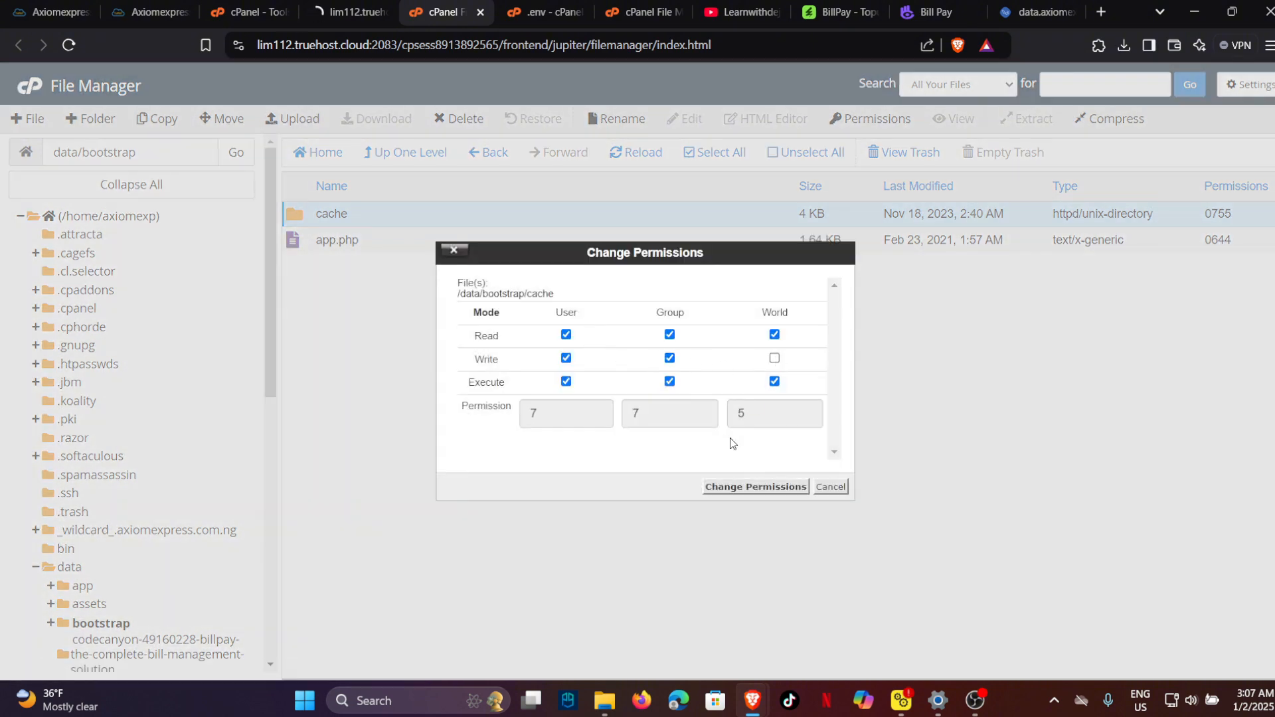
click(743, 489)
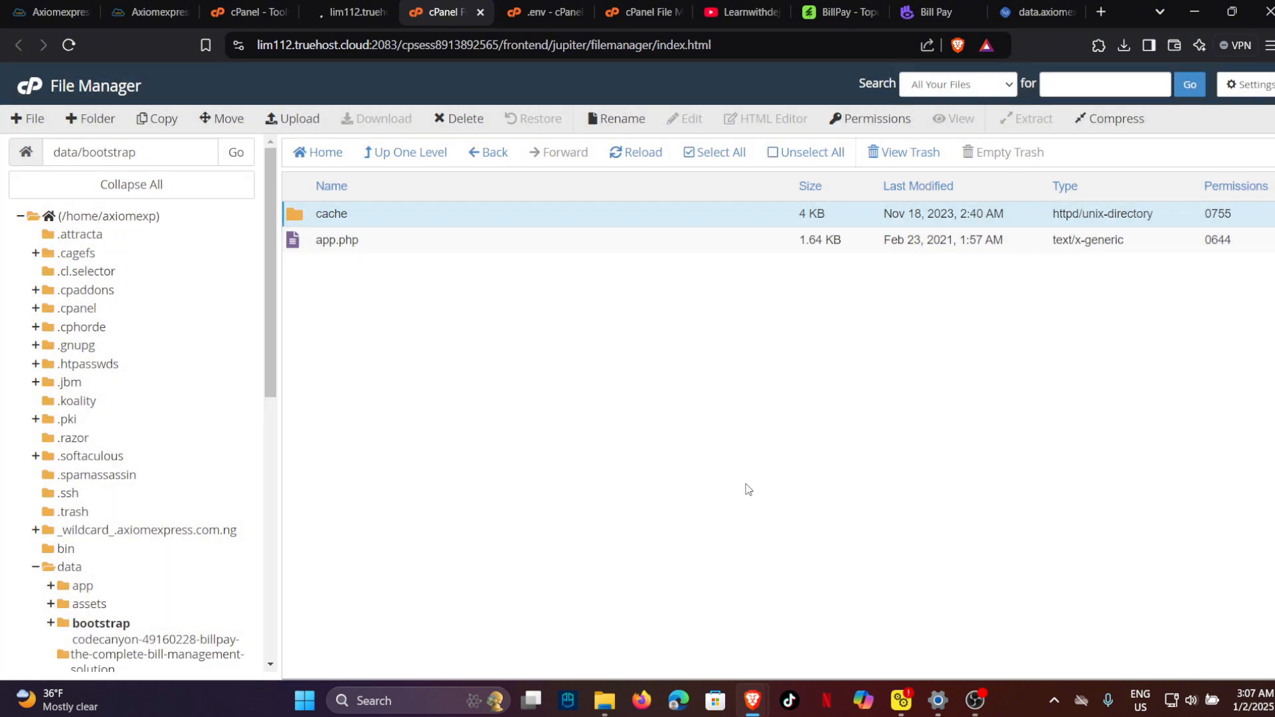
click(485, 157)
click(1037, 12)
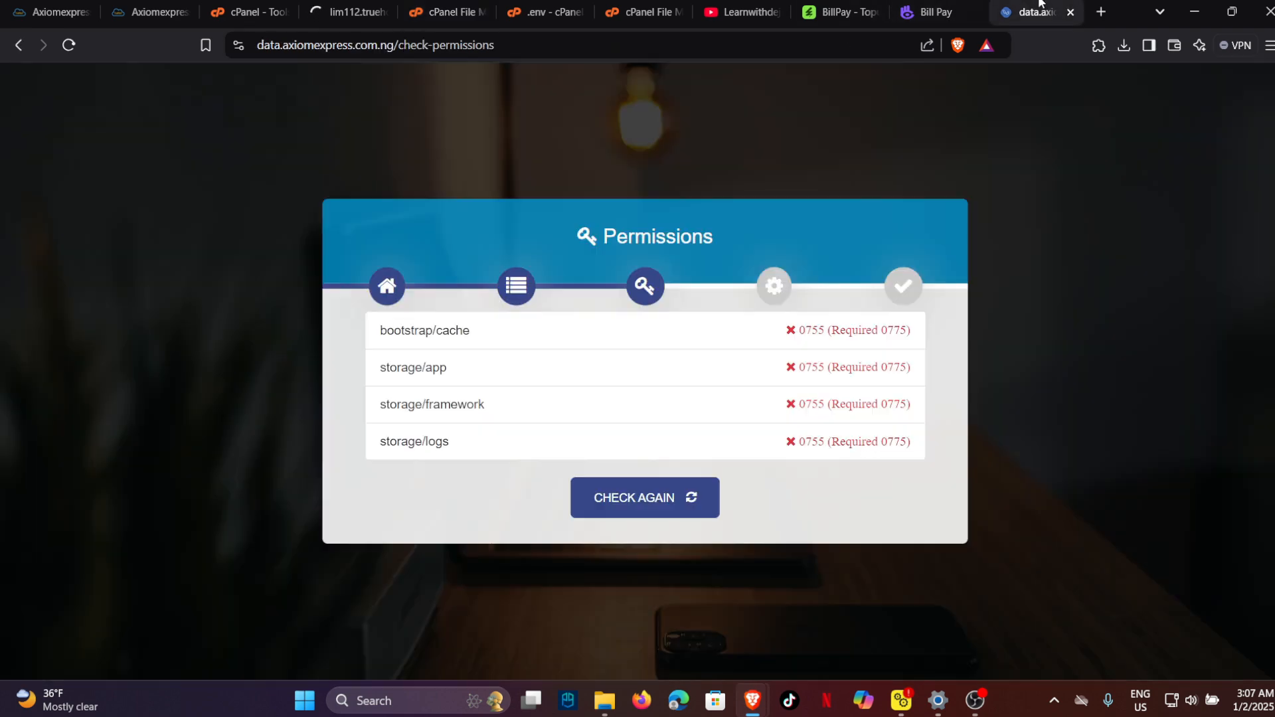
click(656, 495)
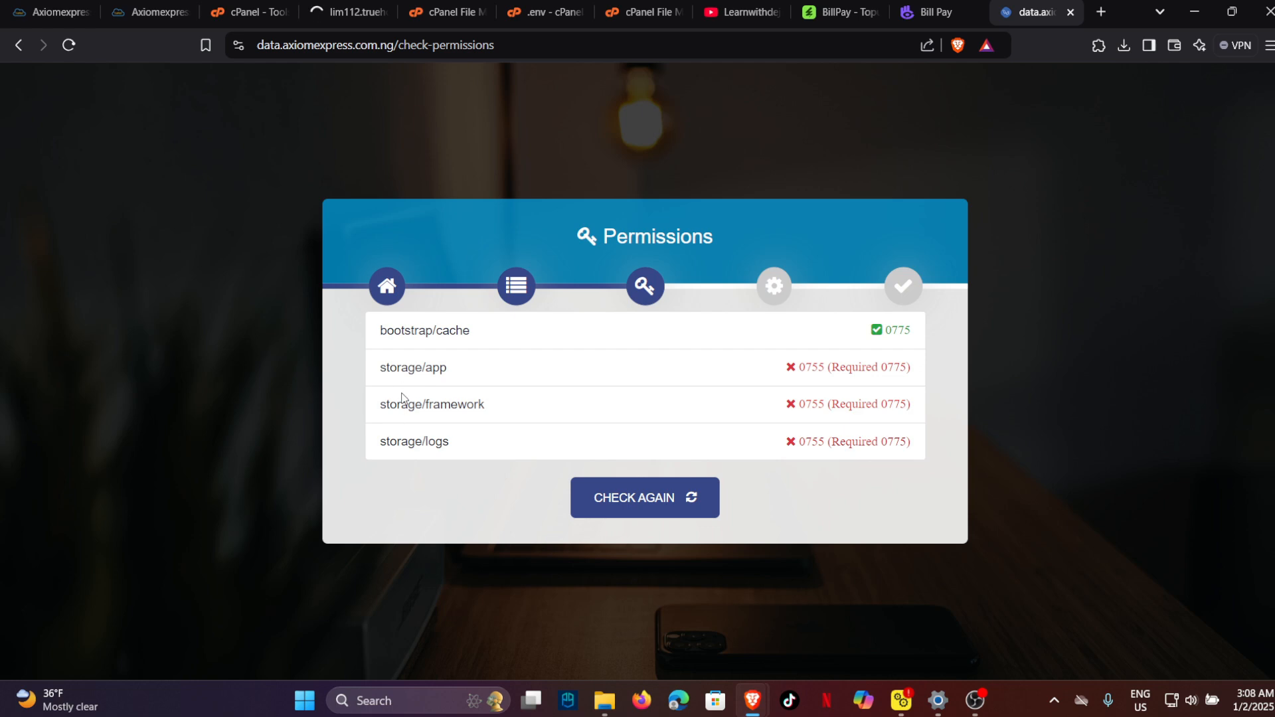
Give storage's app, framework and logs folders 775 with group write, then rerun the permission check.
click(444, 12)
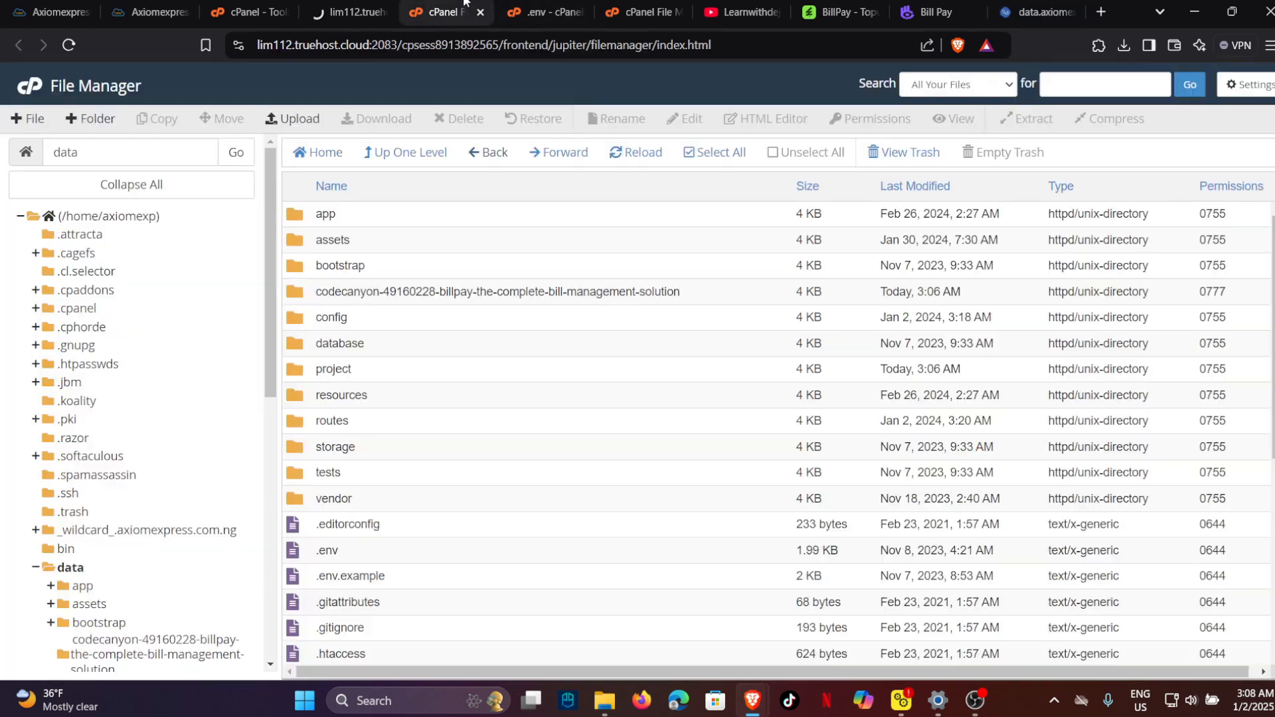
click(360, 454)
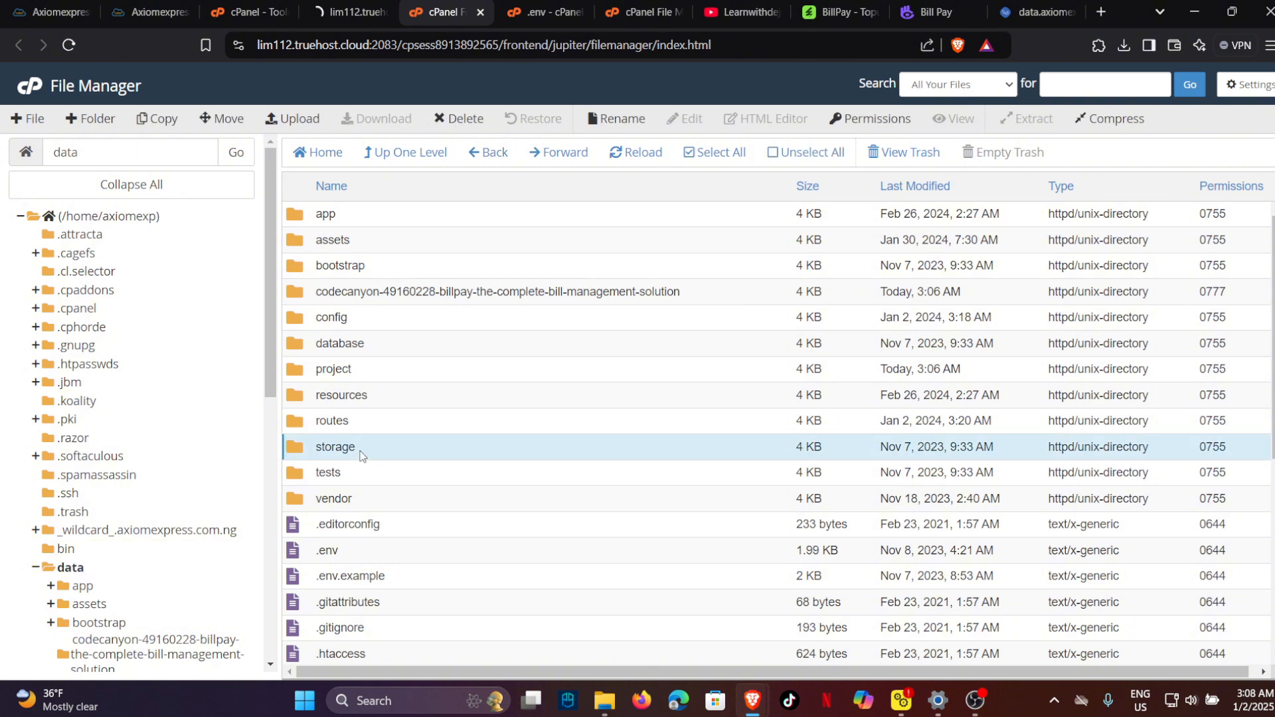
right_click(361, 454)
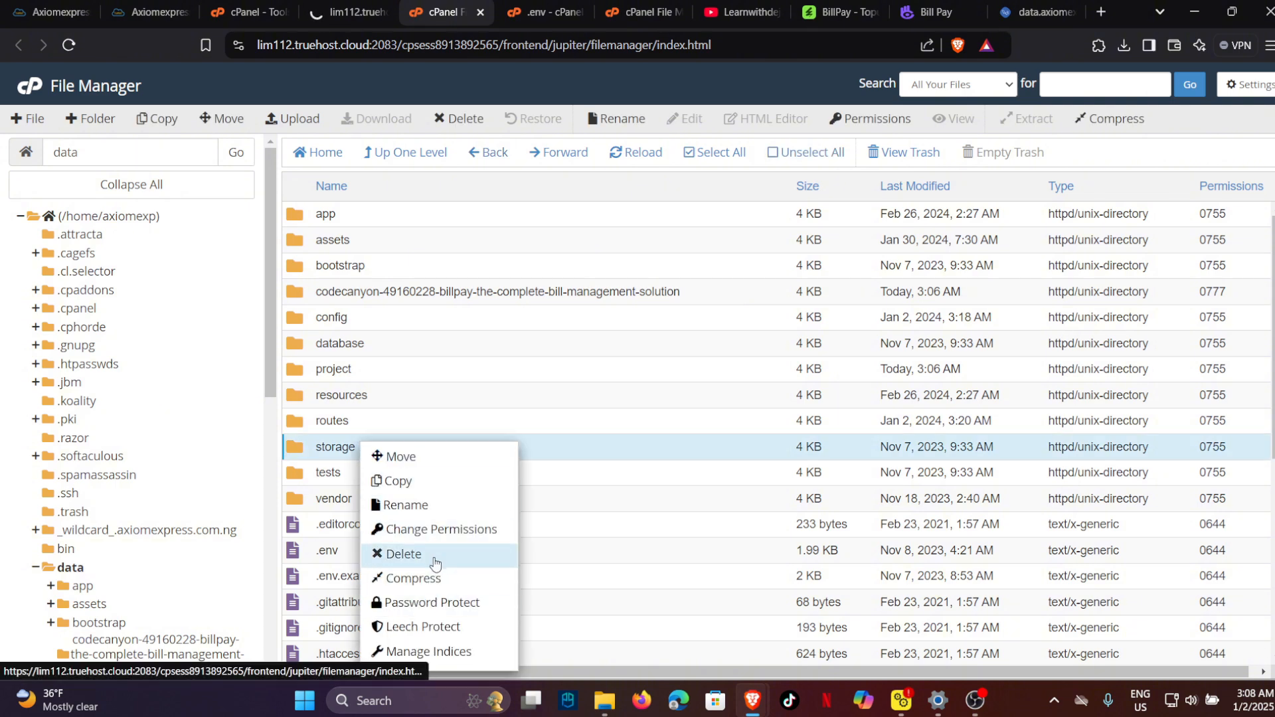
double_click(589, 457)
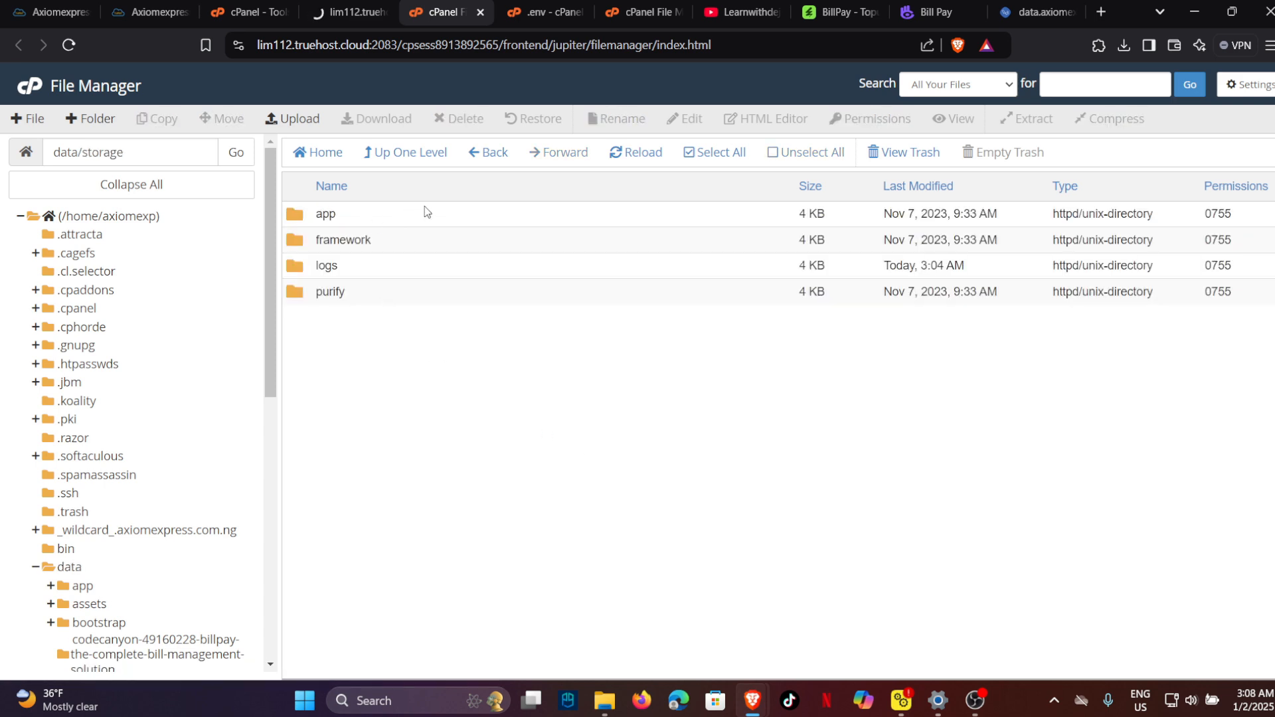
drag(433, 213, 429, 258)
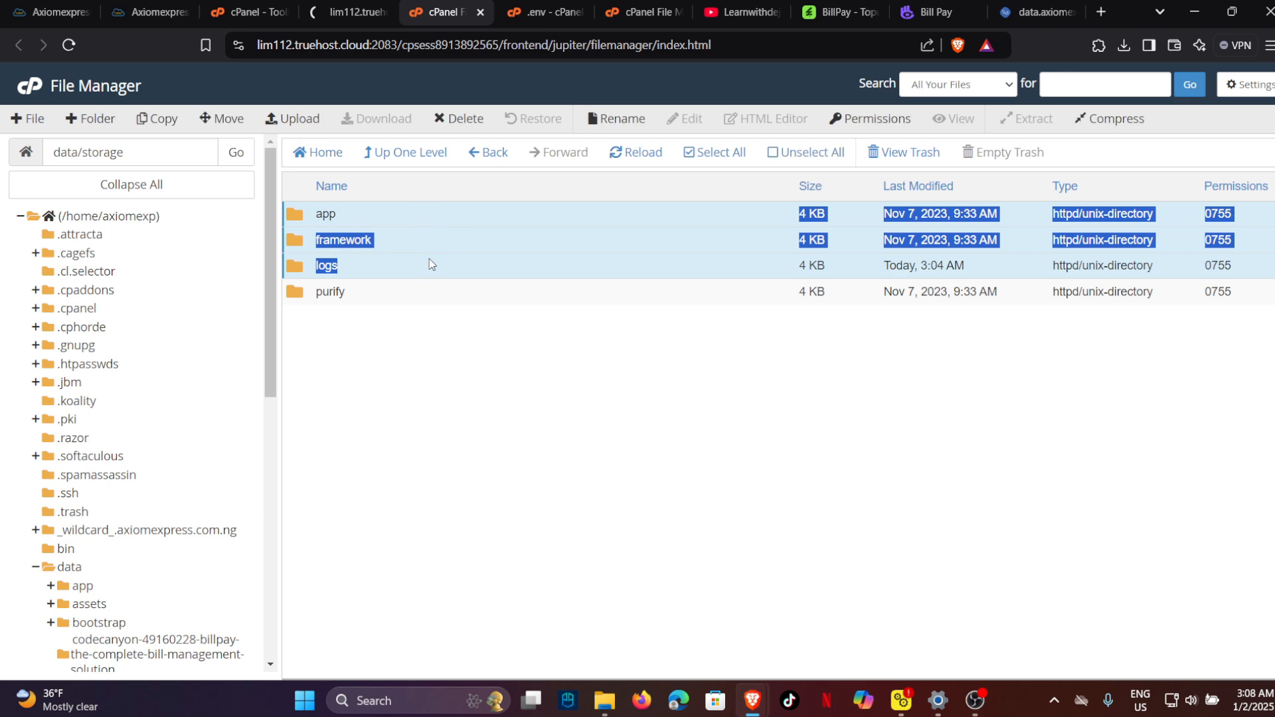
right_click(429, 258)
click(473, 352)
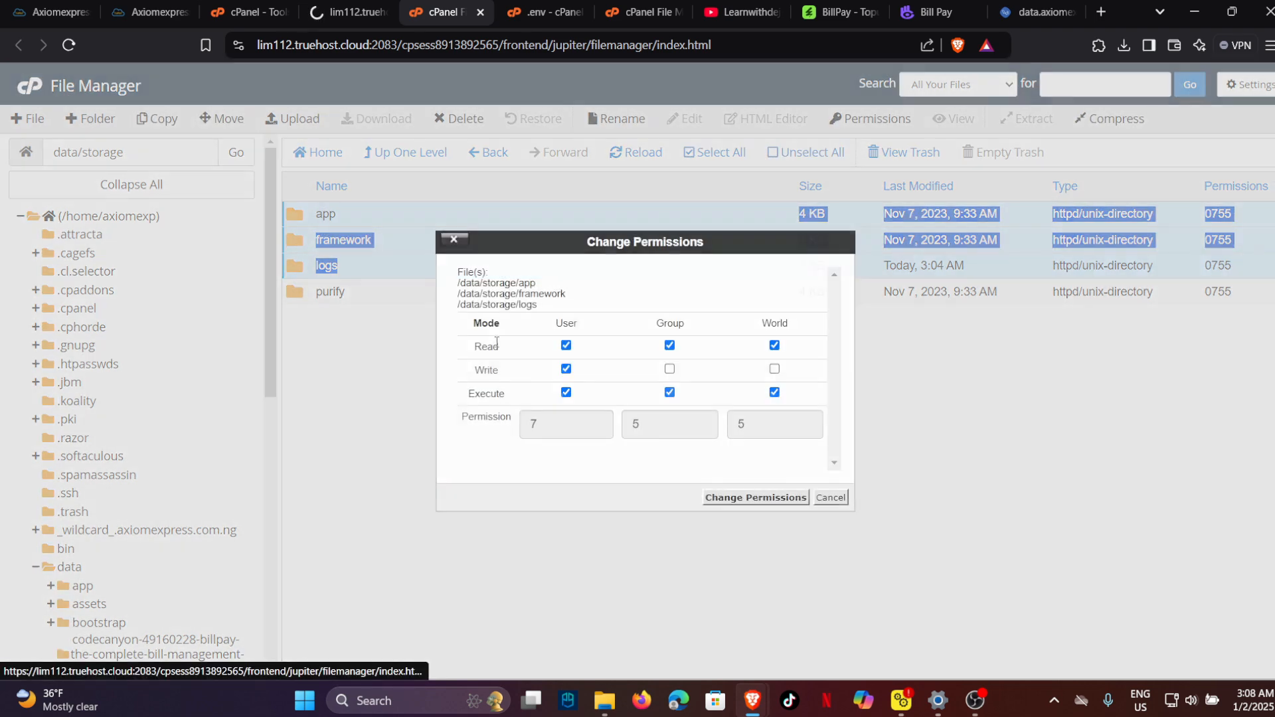
click(670, 369)
click(789, 499)
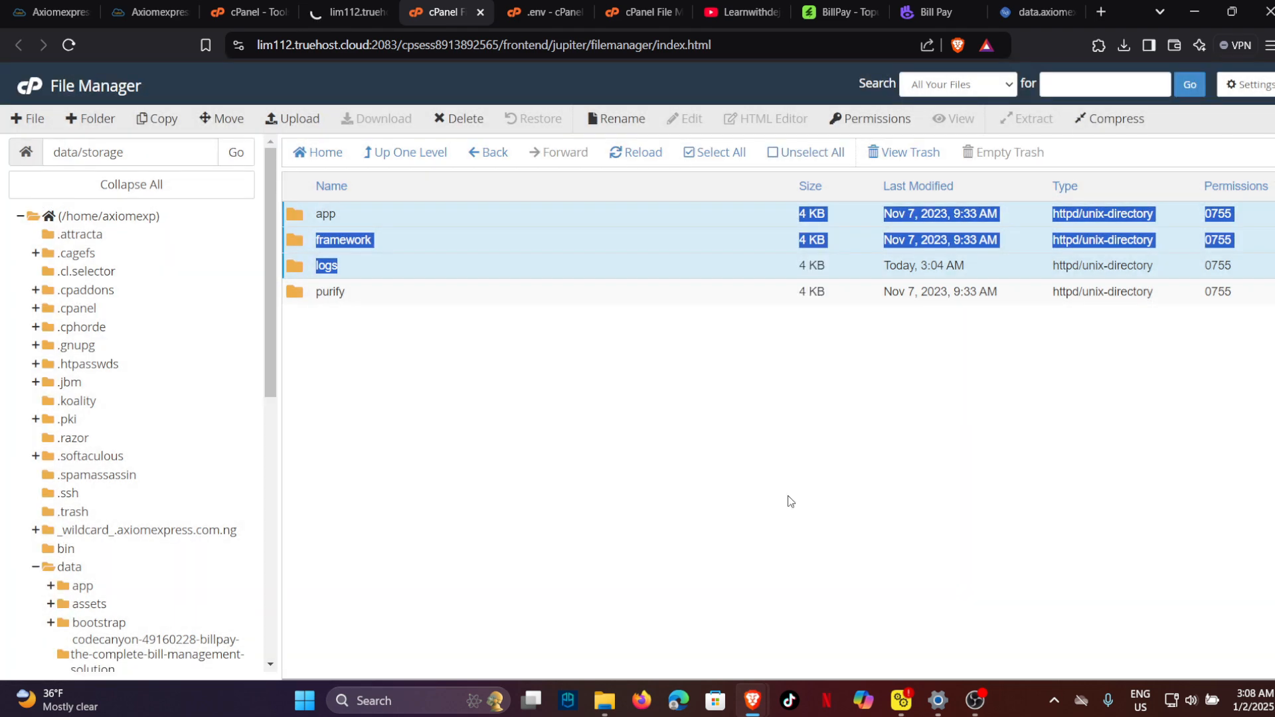
click(1032, 11)
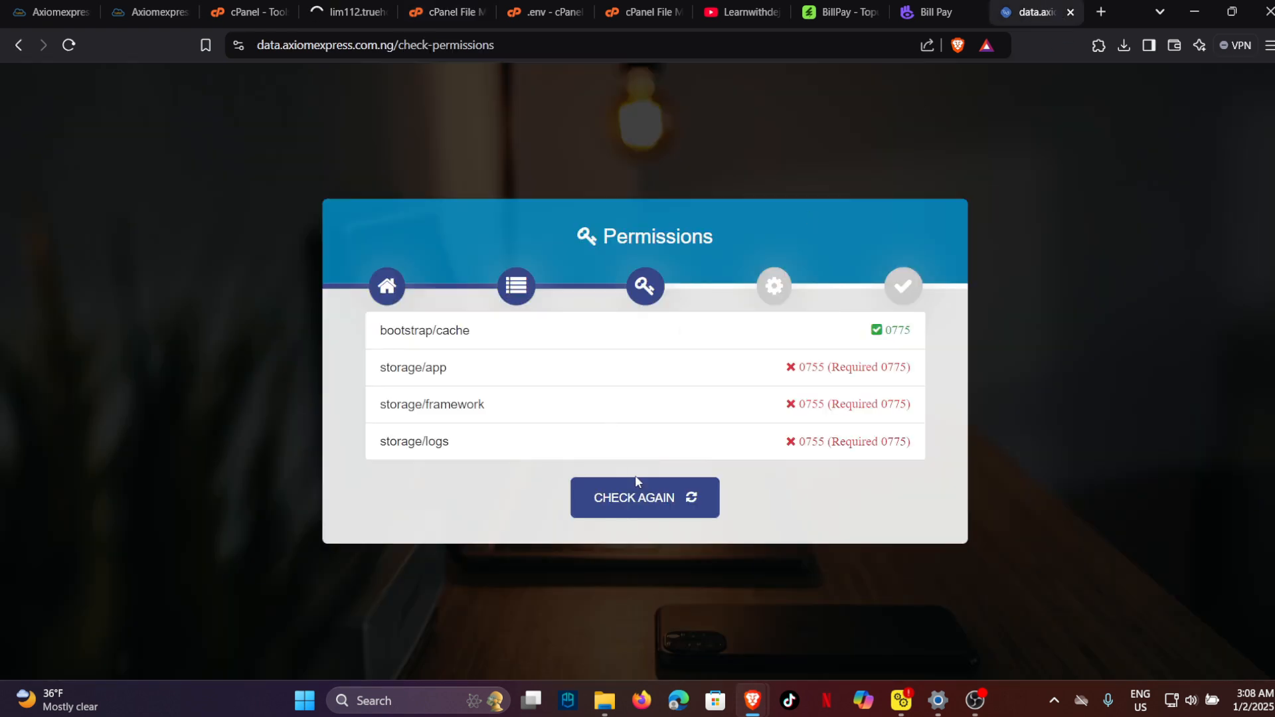
click(623, 504)
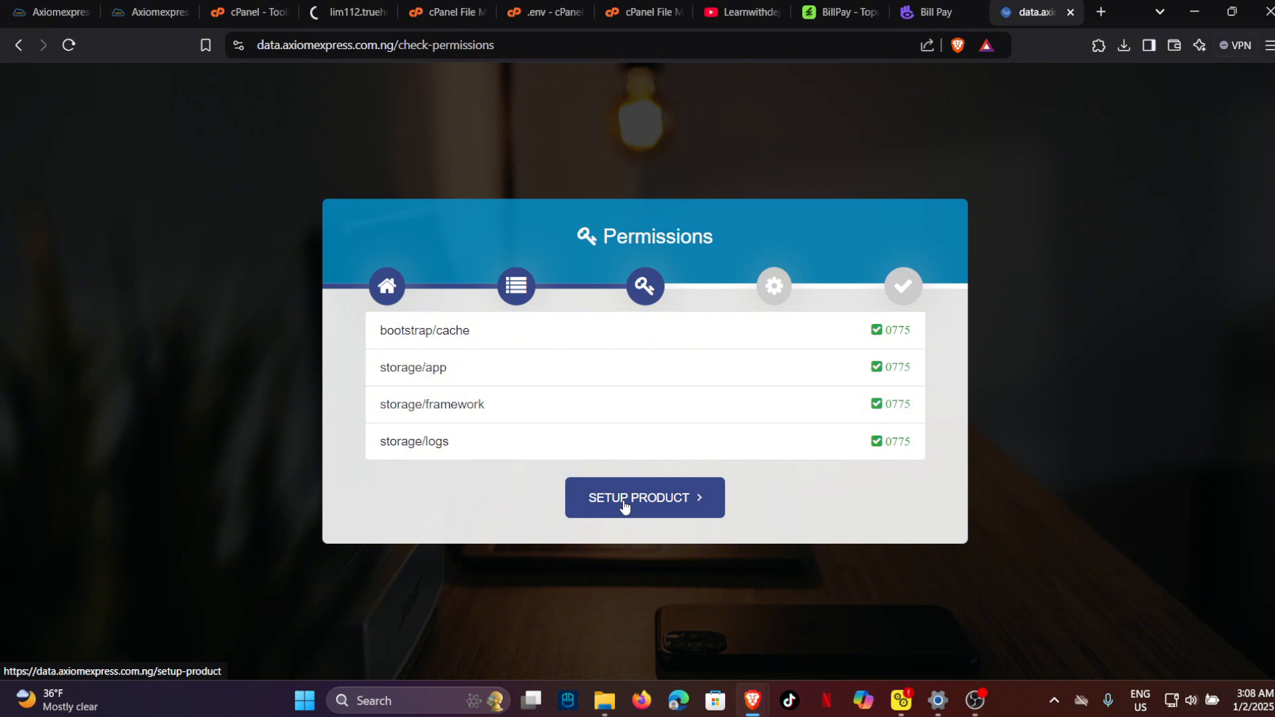
Open the product setup form and enter the purchase code.
click(628, 503)
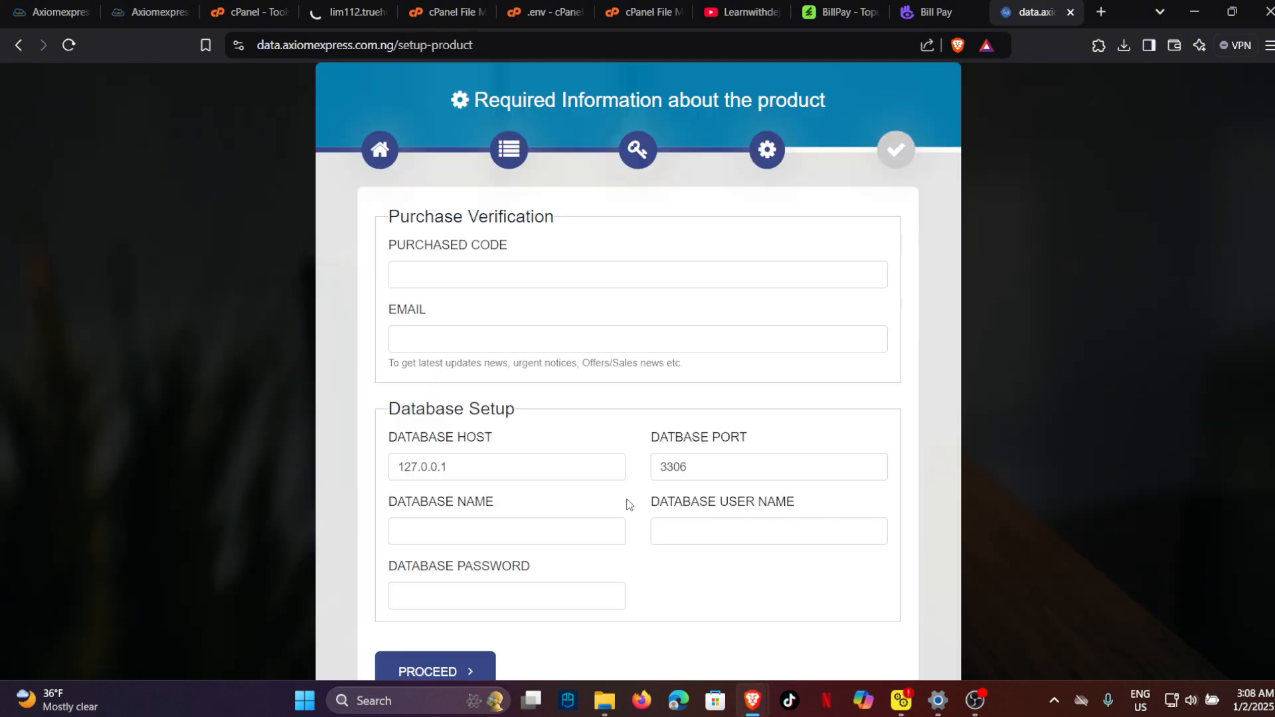
click(526, 281)
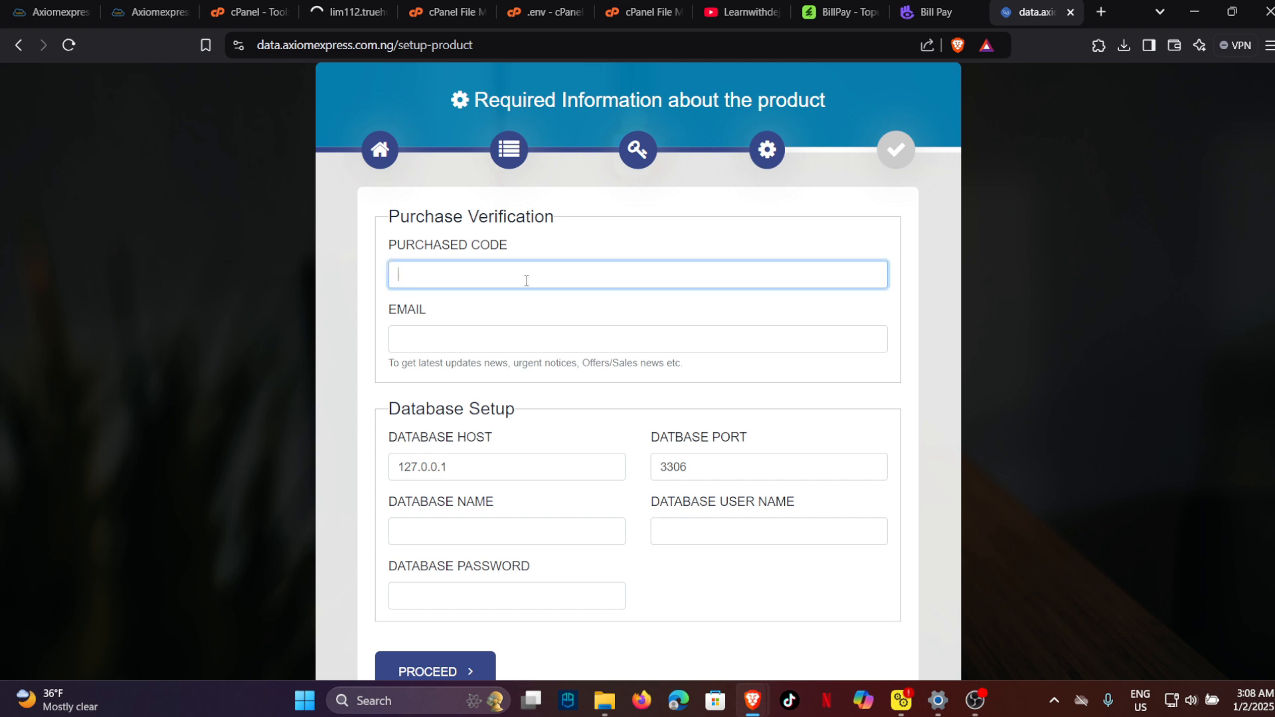
key(Caps_Lock)
key(Caps_Lock)
key(Caps_Lock)
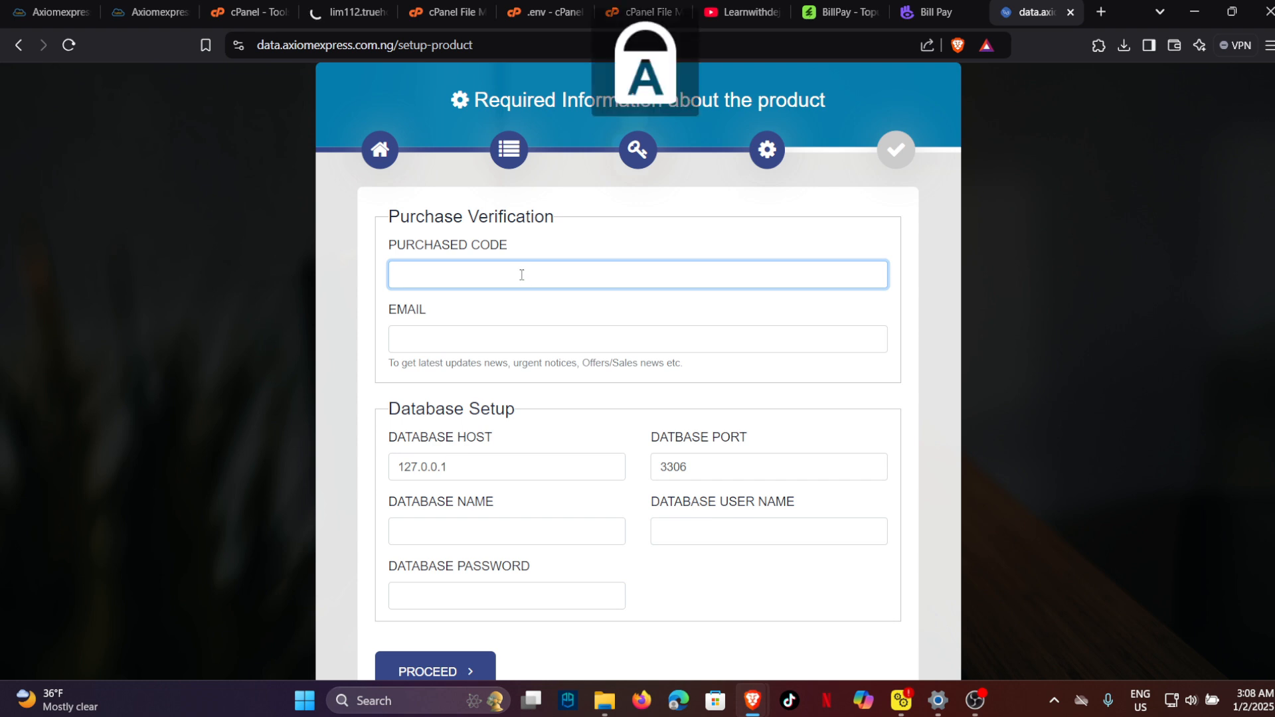
key(Caps_Lock)
text(Learn)
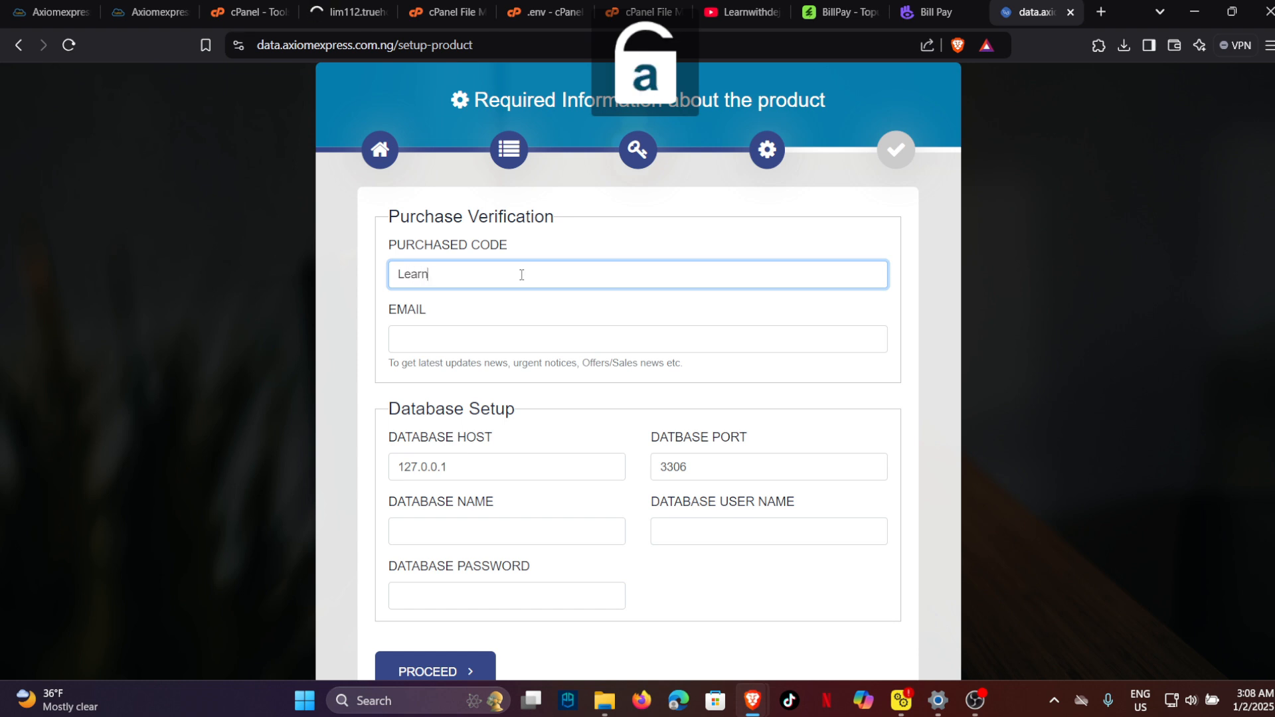
text(withdeji)
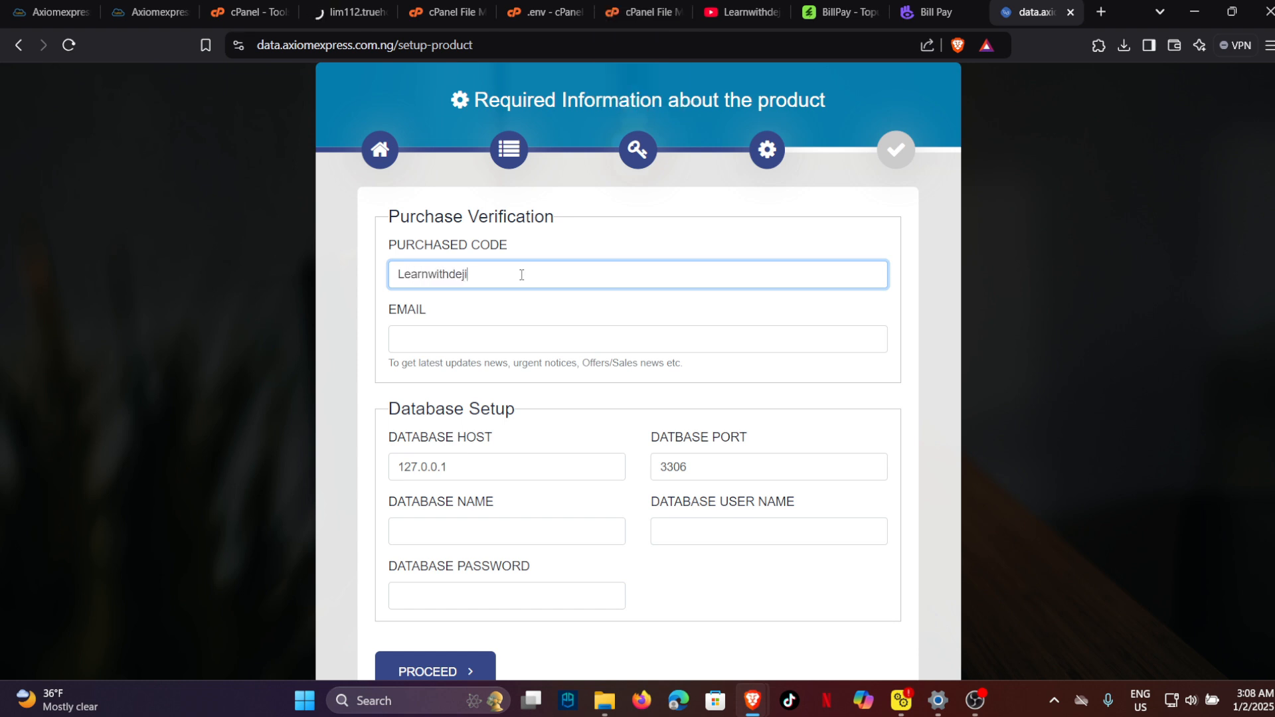
key(ctrl+a)
Fill in the contact e-mail from autofill and correct its digits to 92.
click(533, 339)
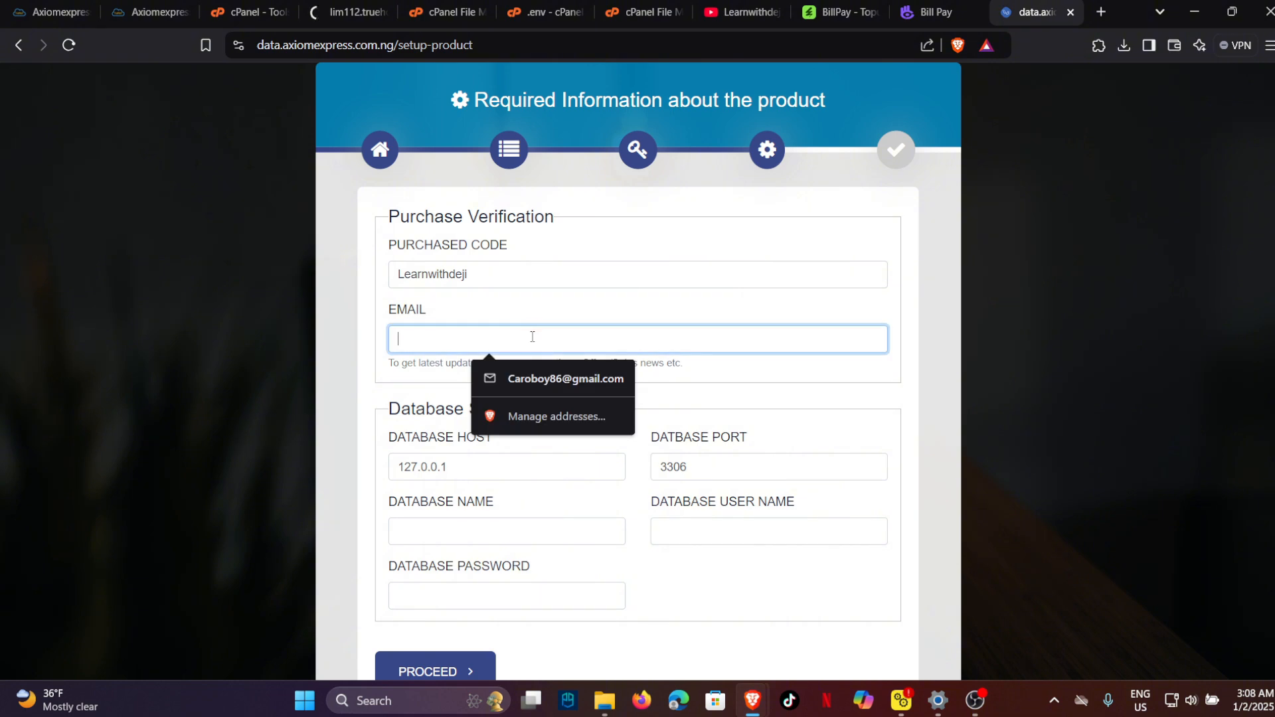
click(565, 379)
click(450, 338)
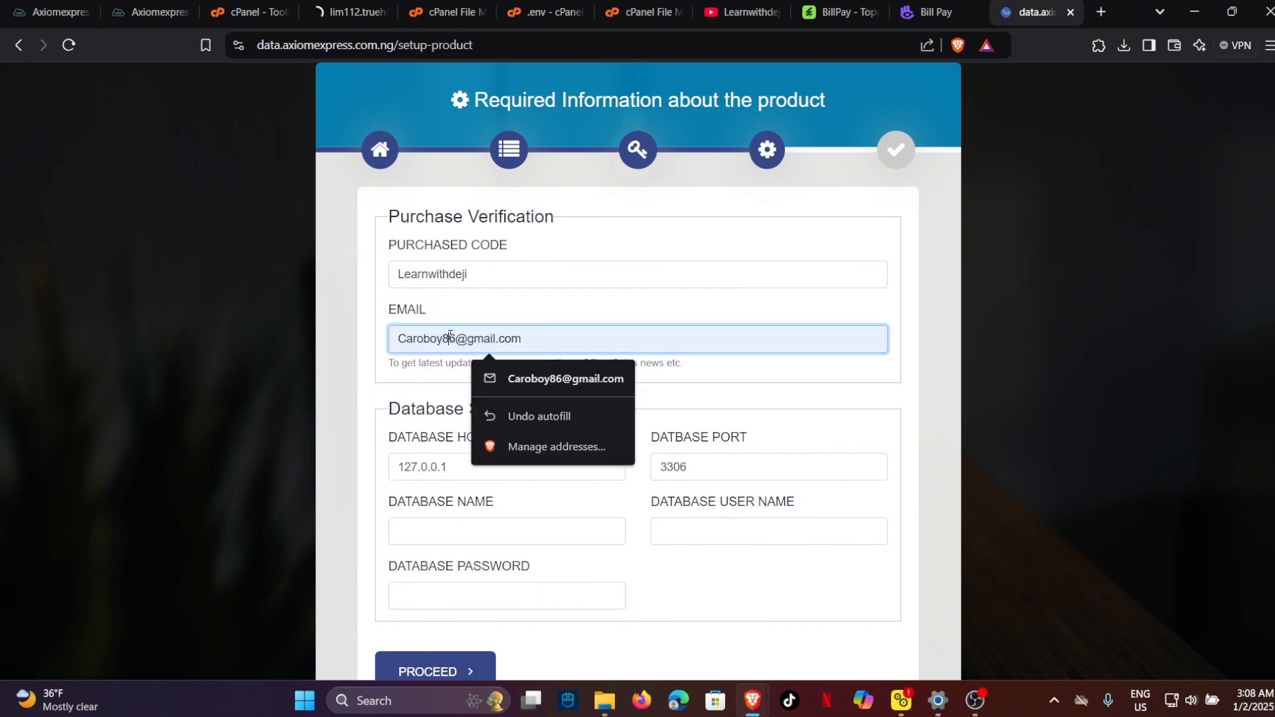
key(BackSpace)
key(Delete)
text(92)
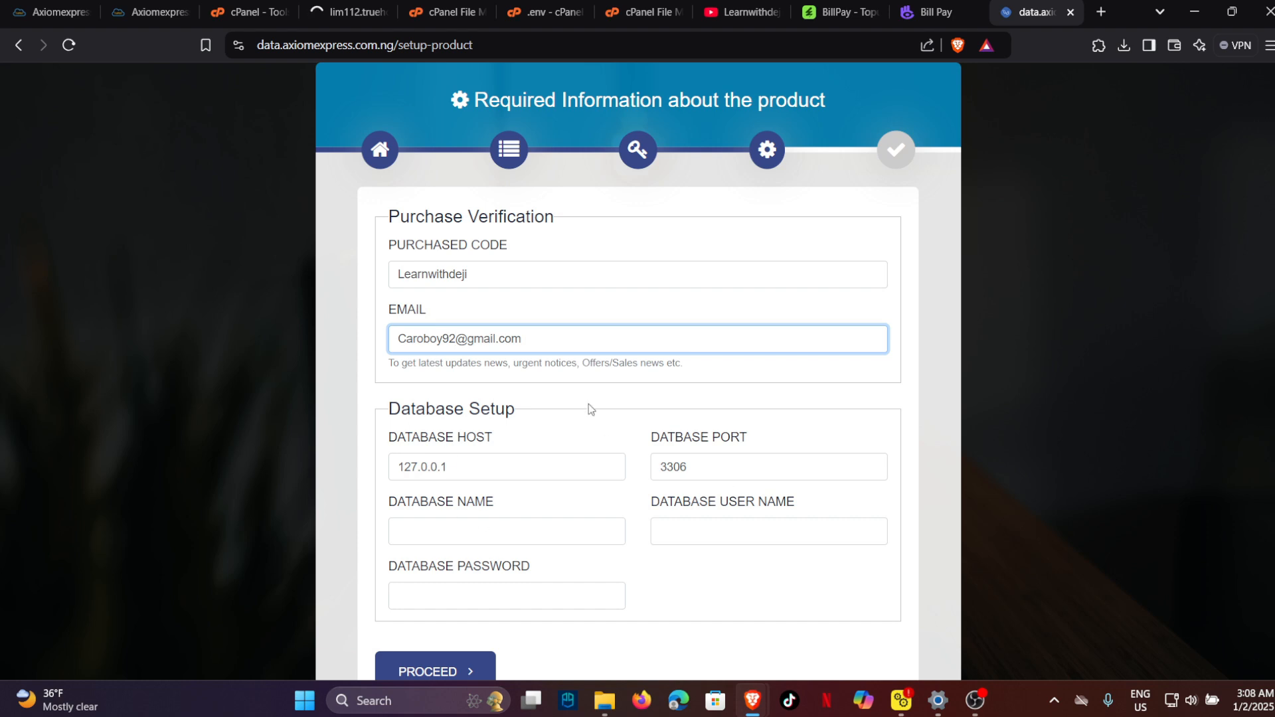
click(502, 418)
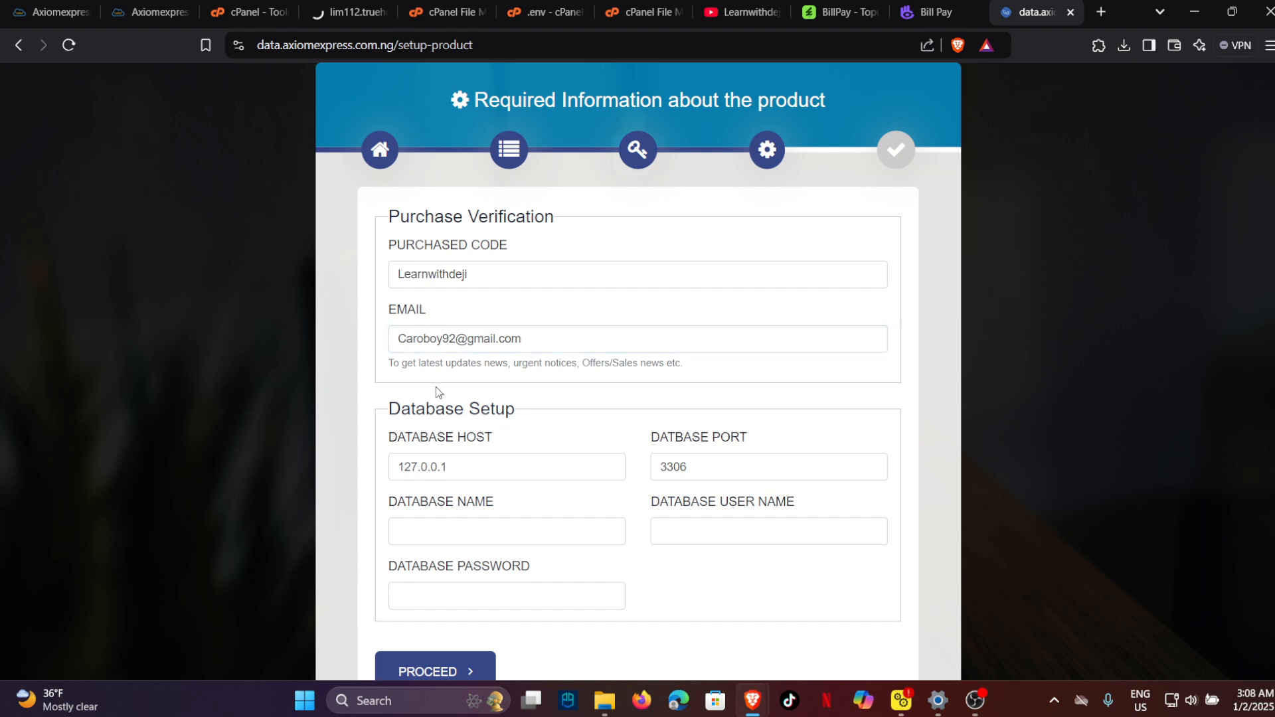
Check the File Manager, .env editor and upload tabs, then return to the installer form.
click(249, 12)
click(436, 12)
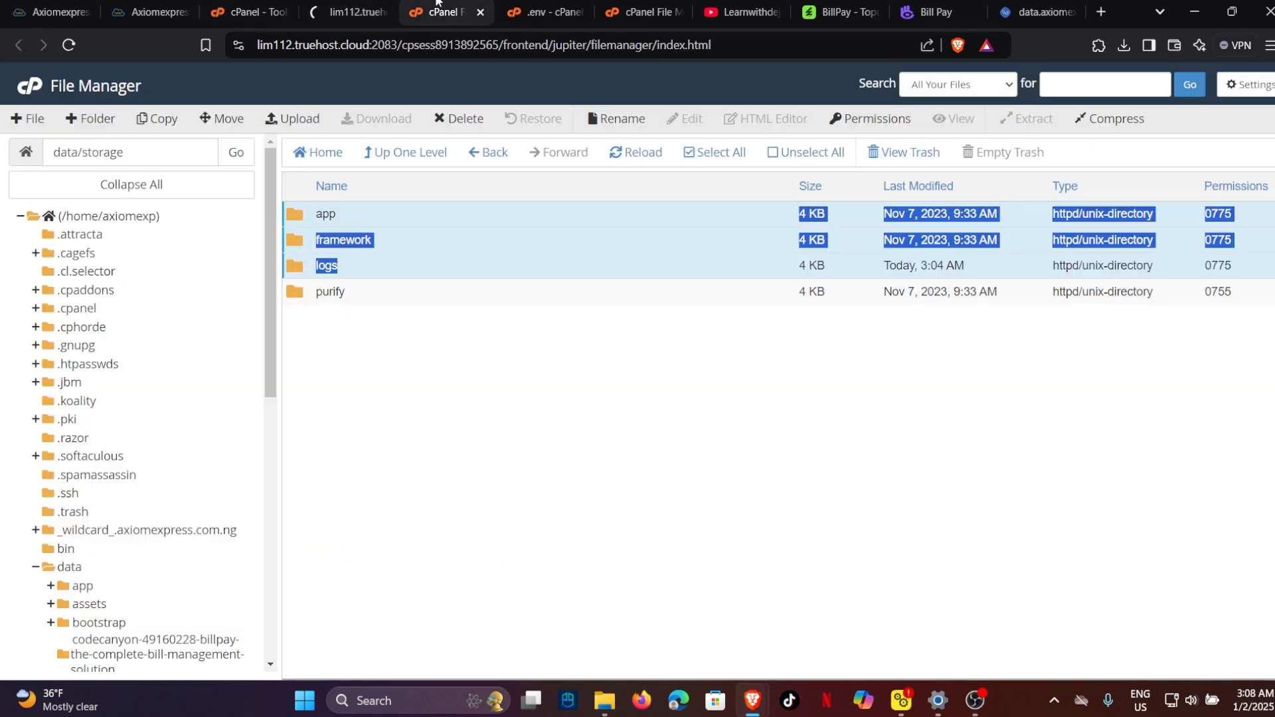
click(545, 12)
click(641, 12)
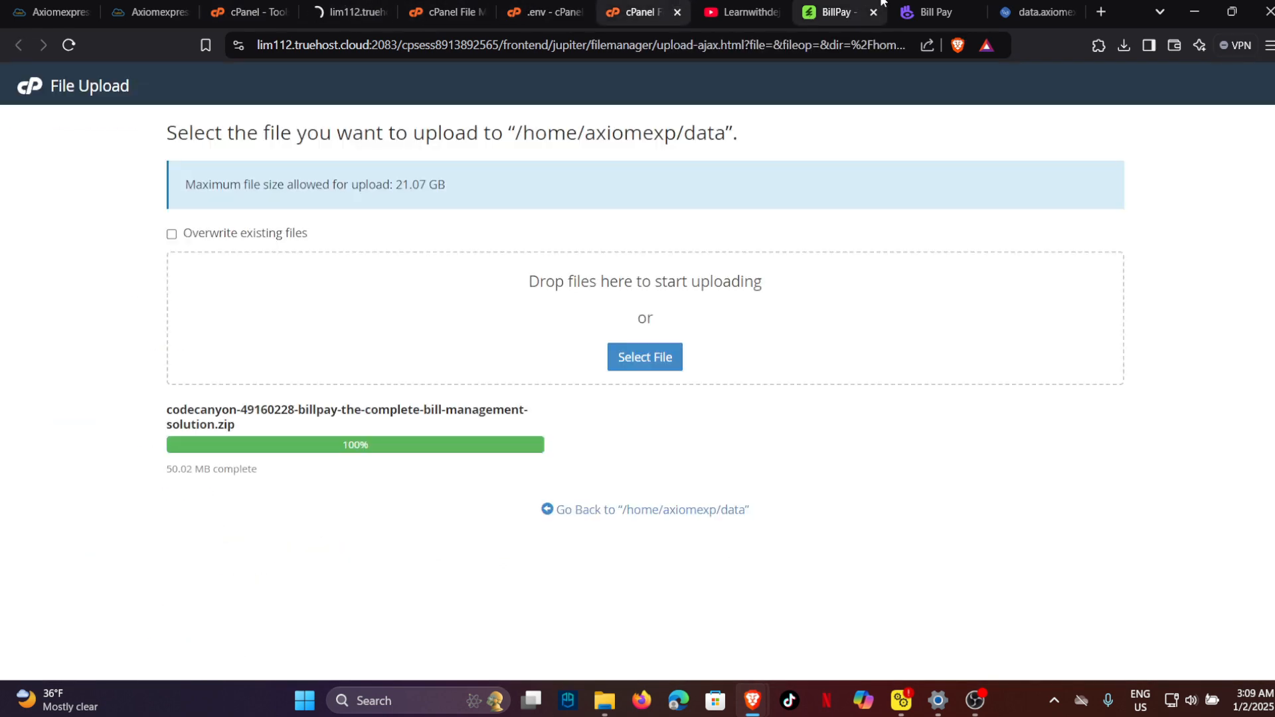
click(1044, 7)
Paste axiomexp_billspay as Database Name and Database User Name, and enter the database password.
click(433, 522)
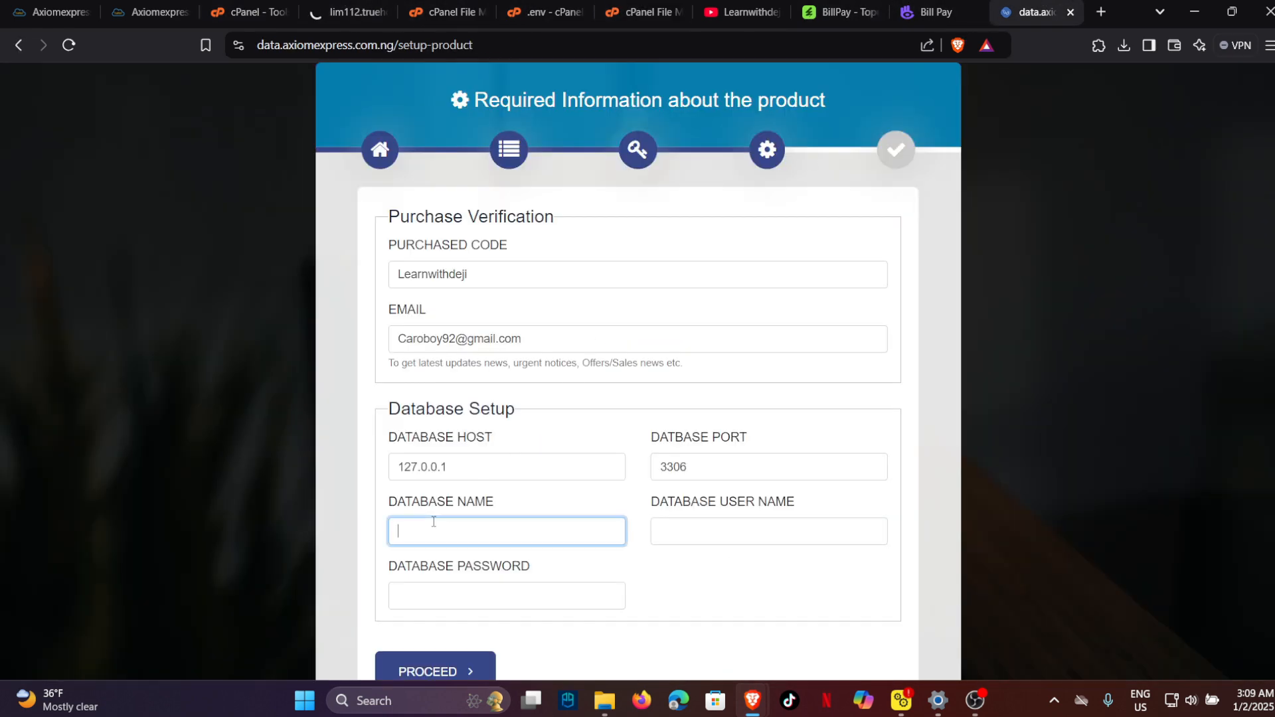
key(super+v)
click(509, 325)
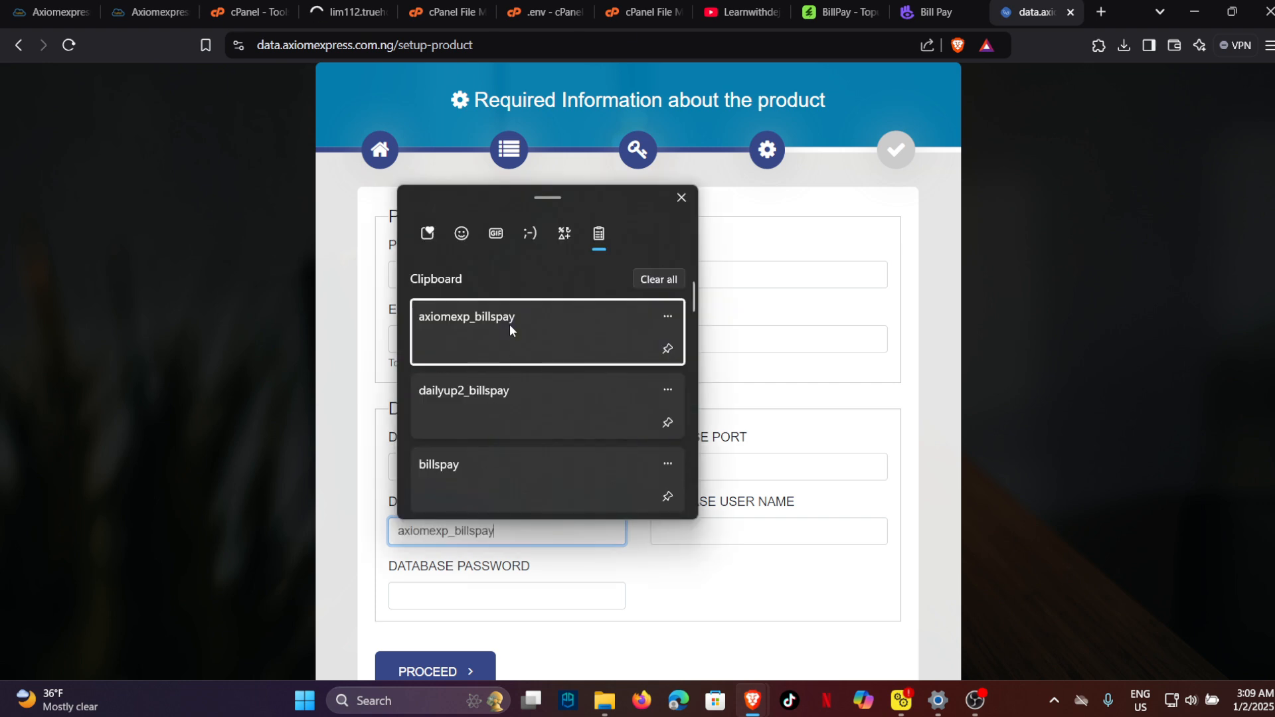
click(685, 541)
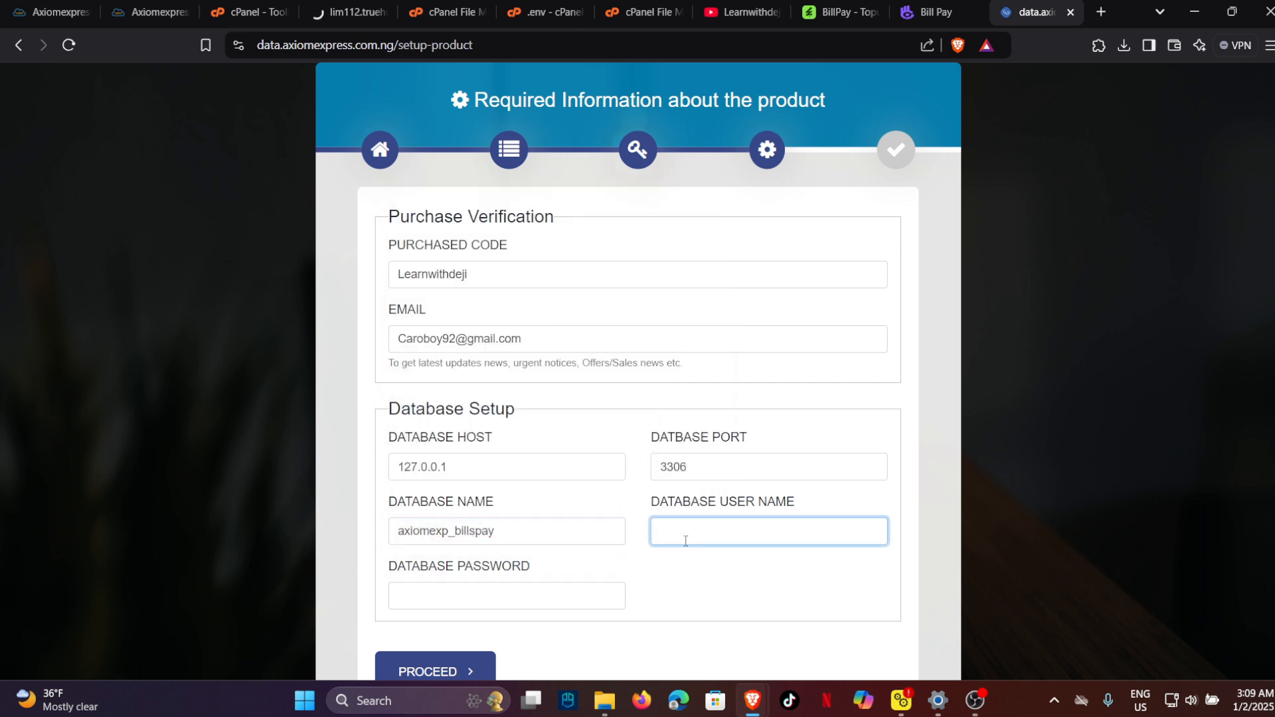
key(super+v)
click(726, 336)
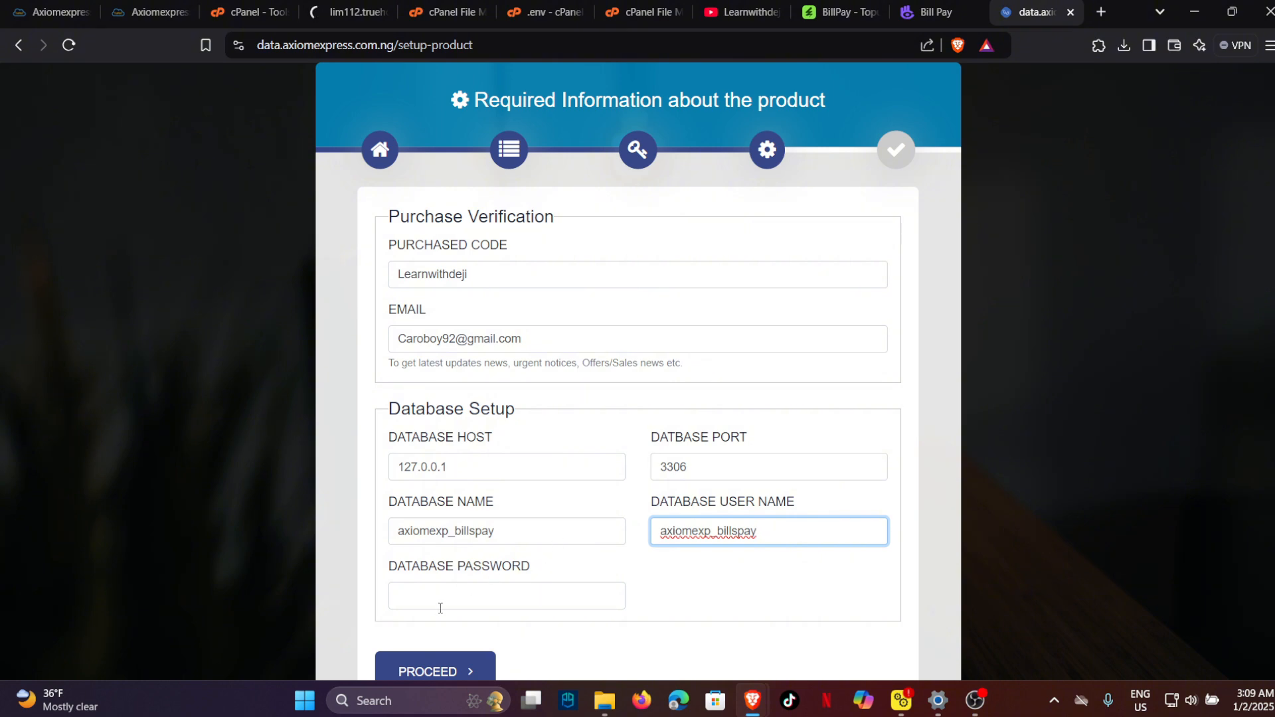
click(445, 603)
text(Aaaaa)
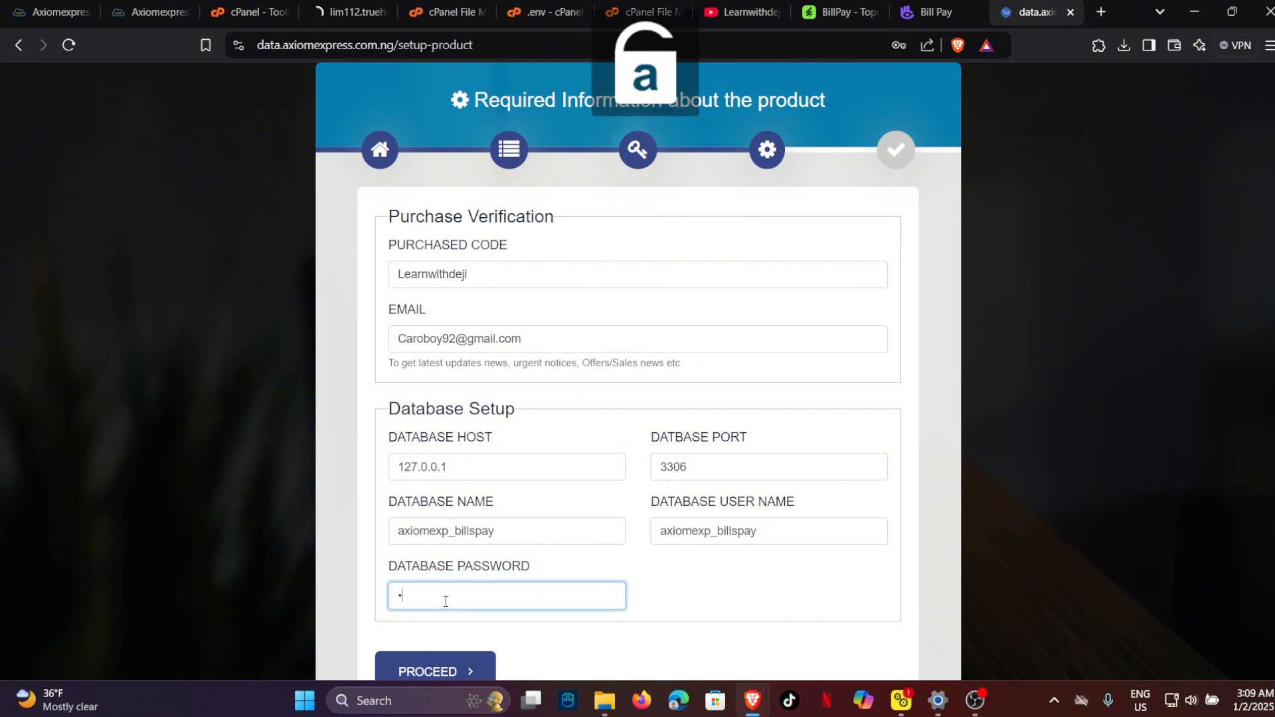
text(••••••)
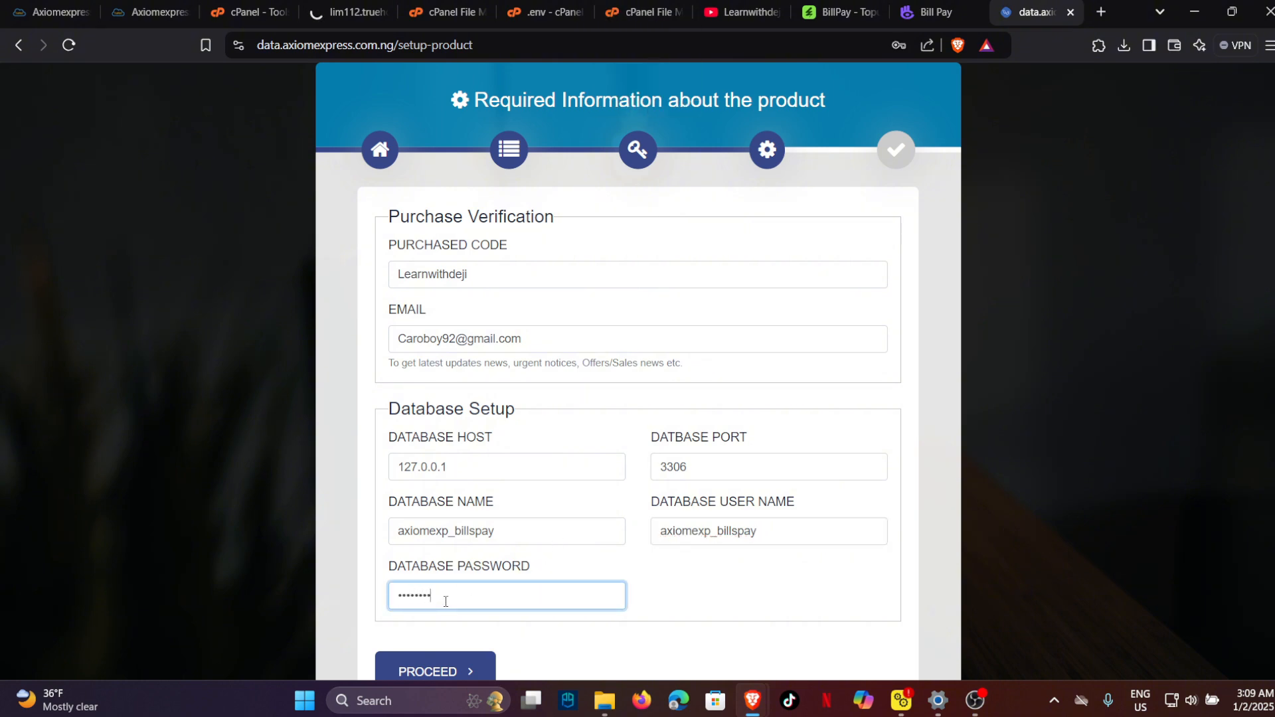
text(•)
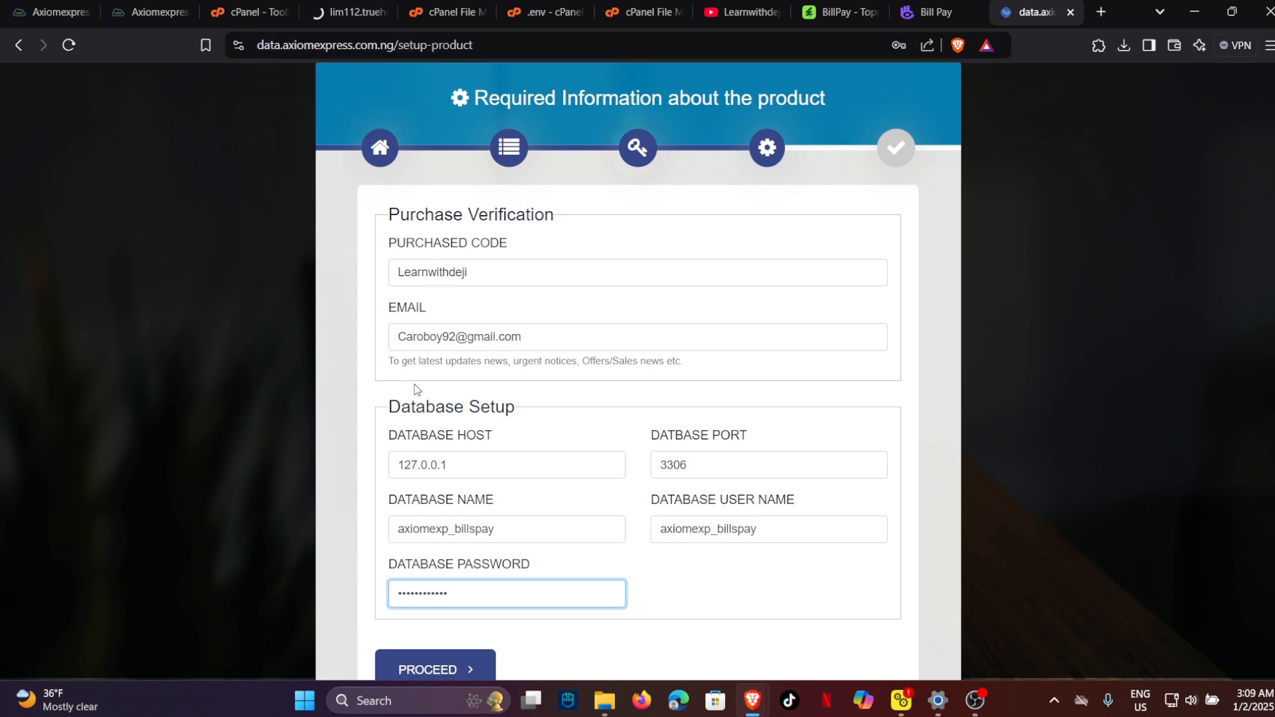
scroll(412, 390, down, 1)
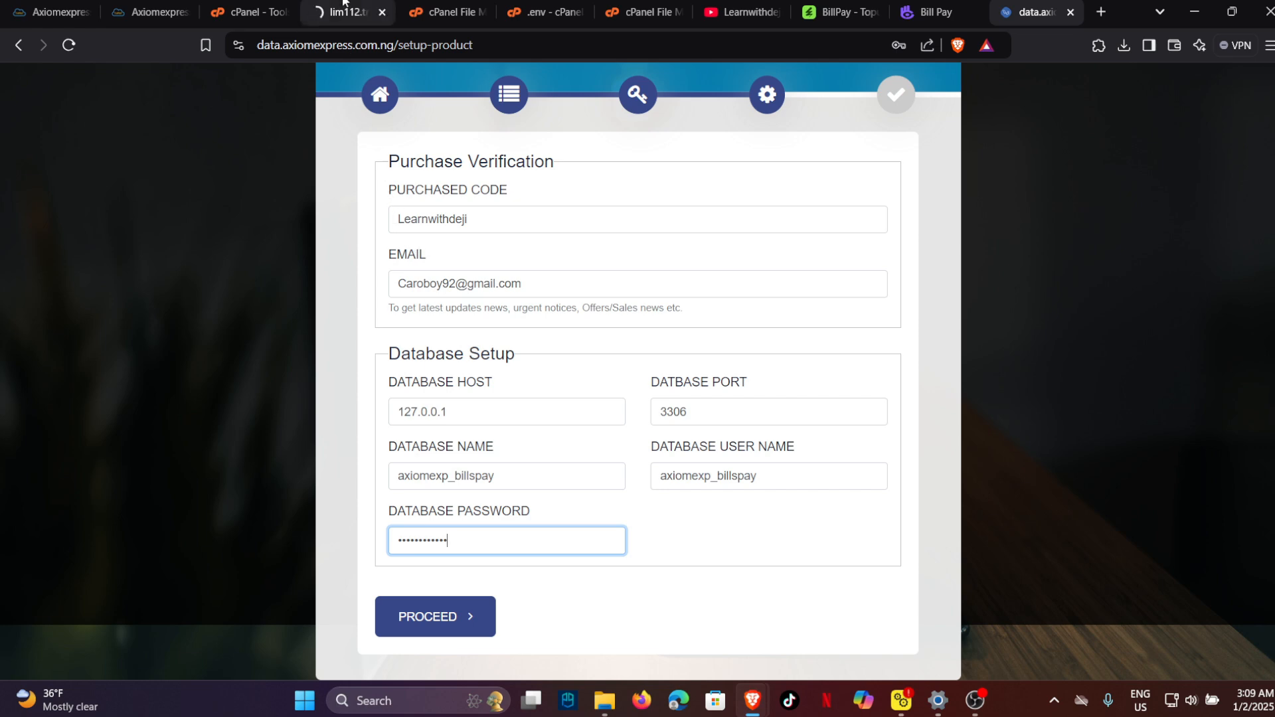
Duplicate the phpMyAdmin tab importing install.sql into axiomexp_billspay.
click(343, 8)
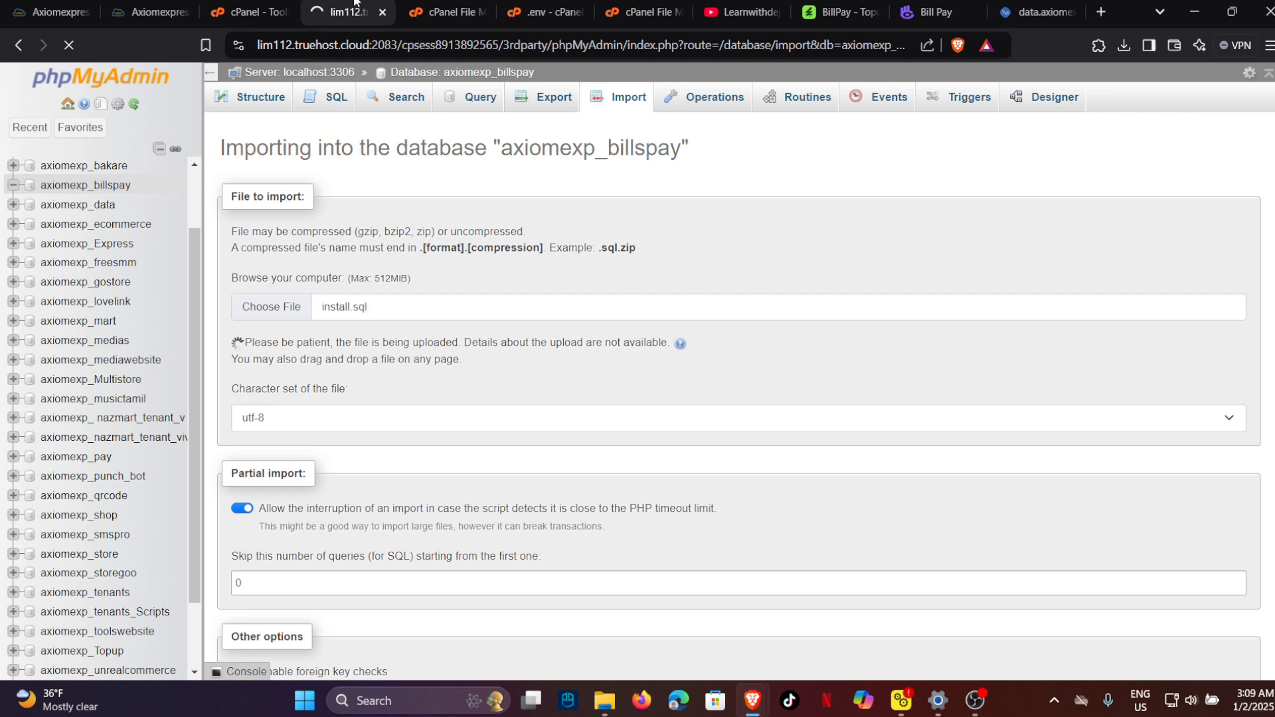
right_click(338, 16)
click(360, 158)
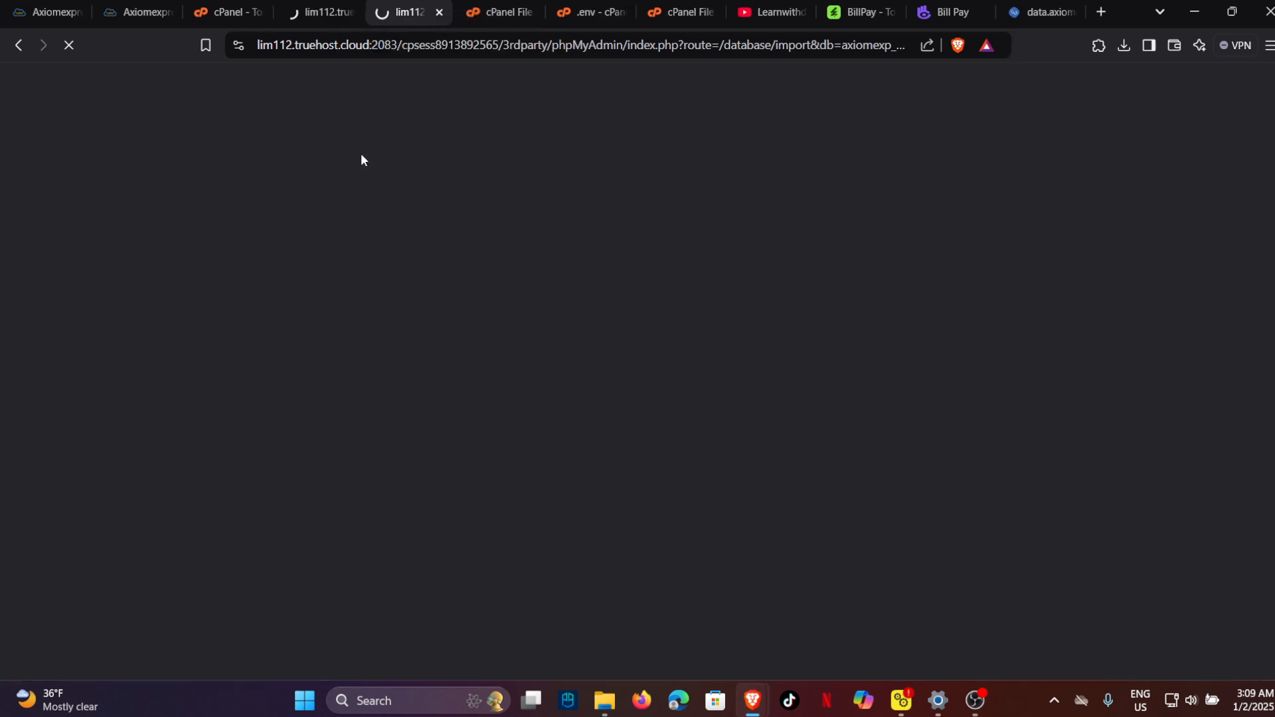